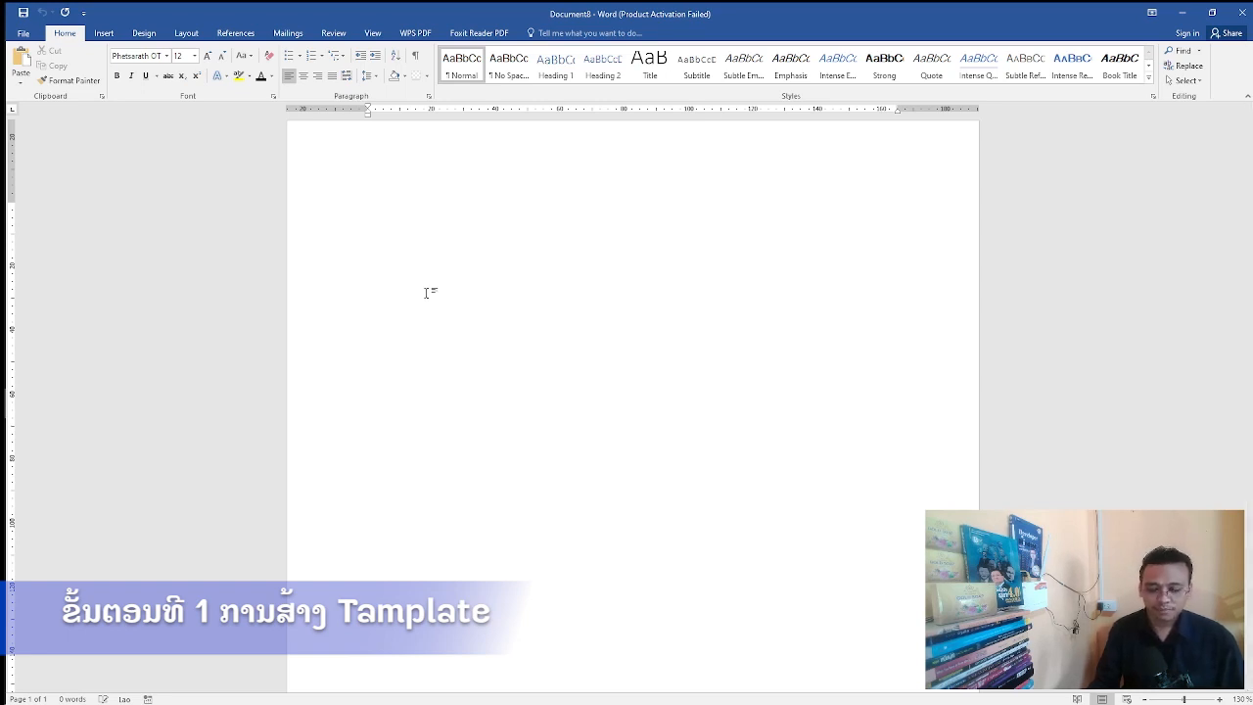
# Create a new document from the Polished cover letter template in the New template gallery
pyautogui.click(29, 37)
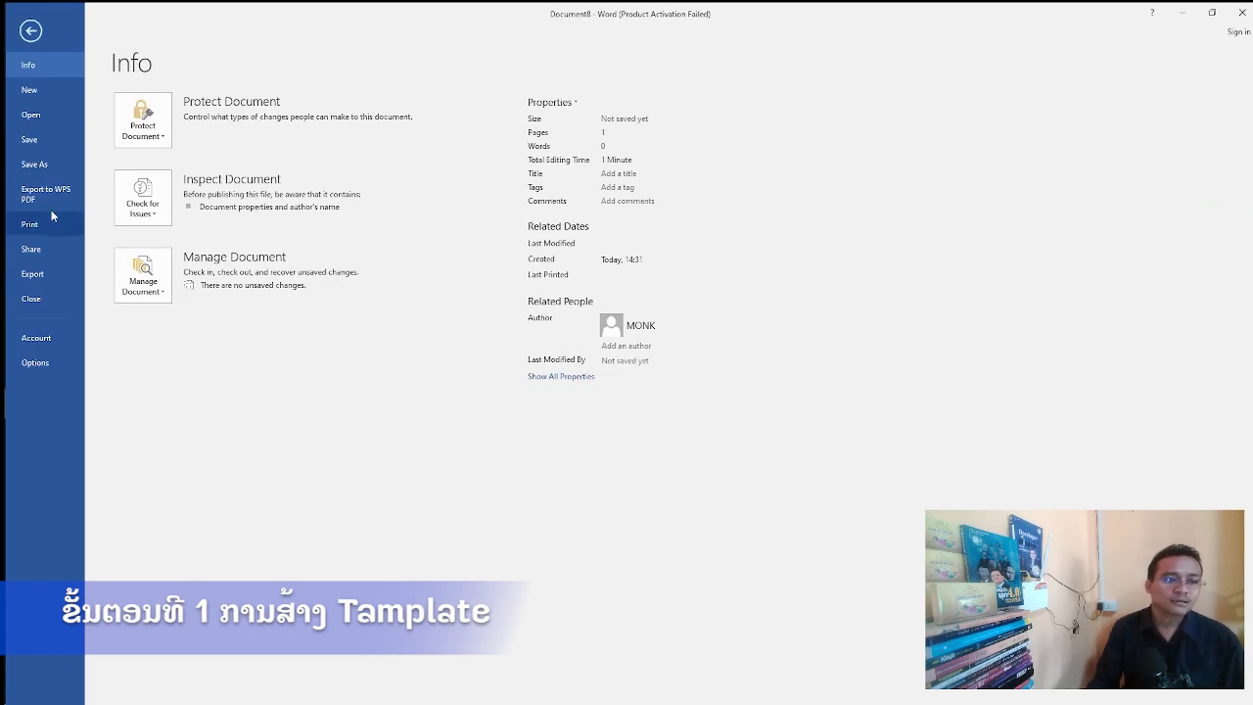
pyautogui.click(29, 89)
pyautogui.scroll(-3, 549, 367)
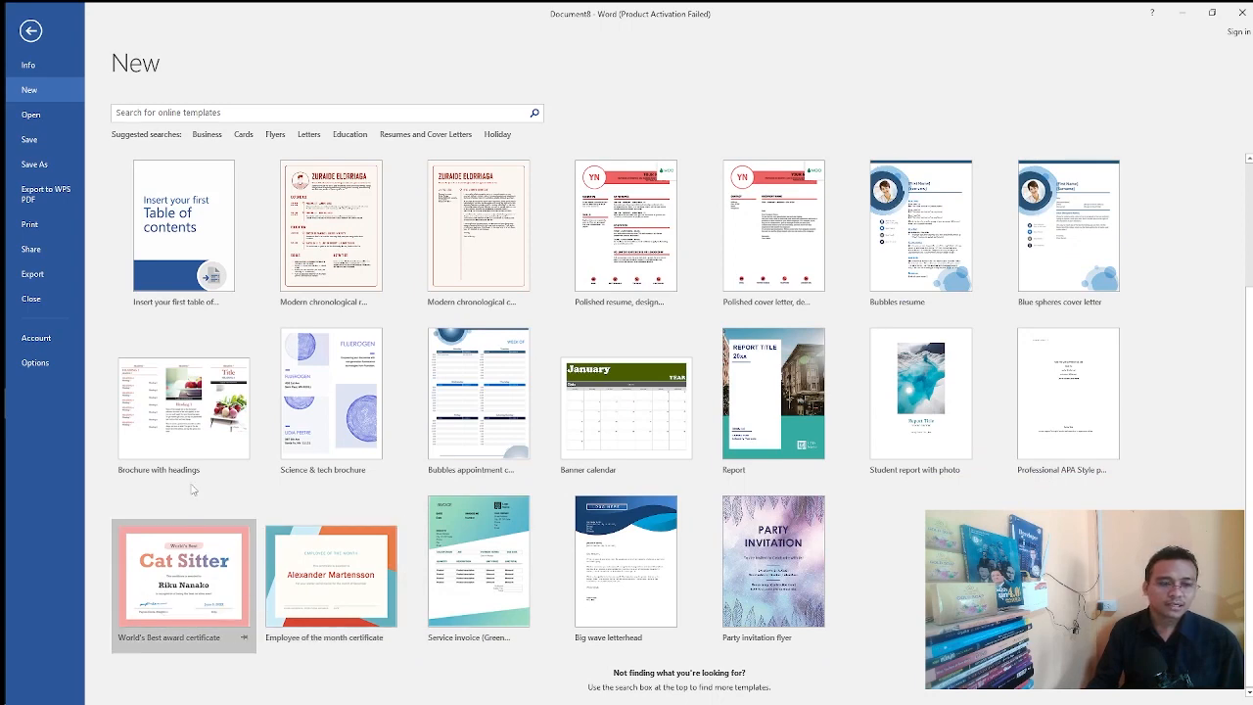
pyautogui.scroll(3, 163, 548)
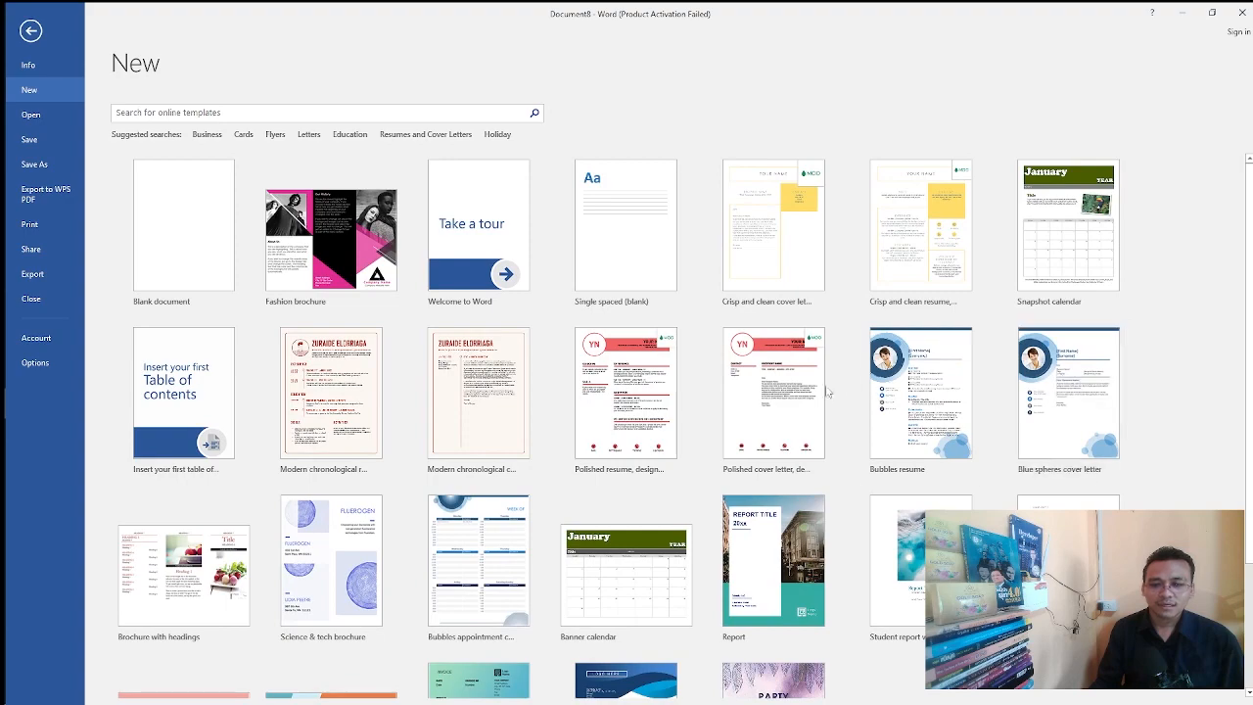
pyautogui.doubleClick(750, 392)
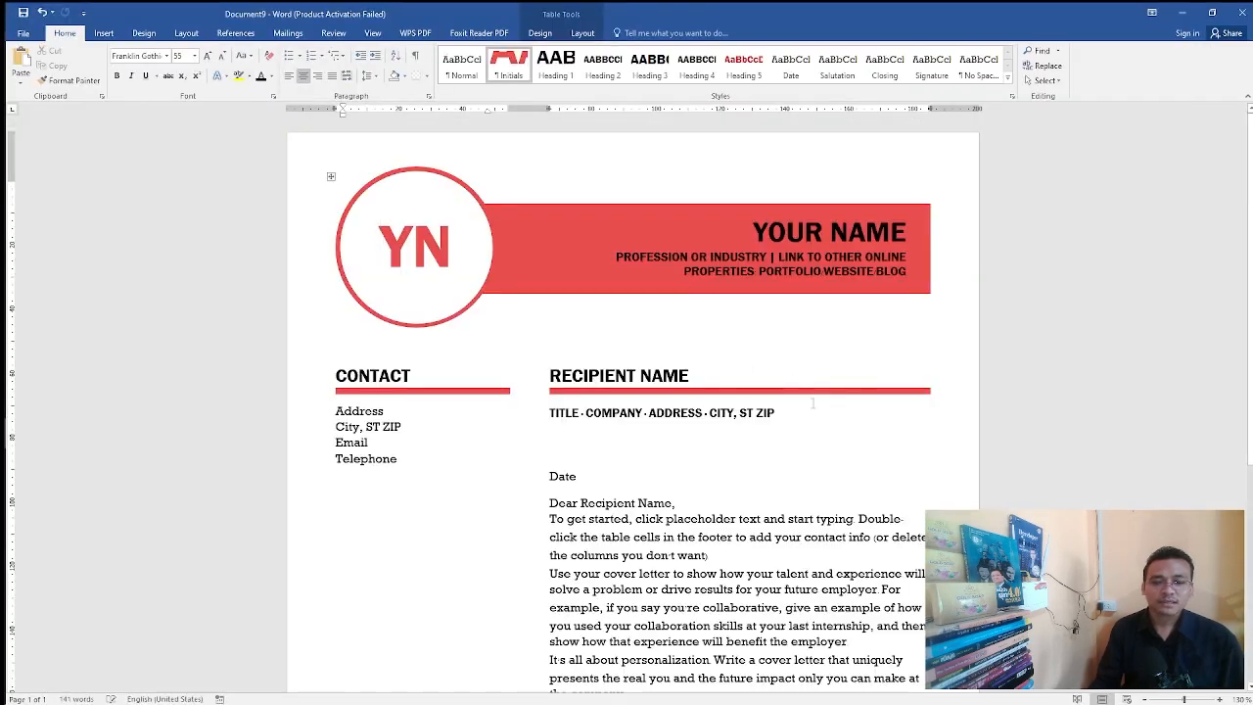
# Type some Lao text into the letter body placeholder, then undo it
pyautogui.scroll(-3, 813, 403)
pyautogui.click(812, 404)
pyautogui.write('ັຫກປັຜປັປຢຸ')
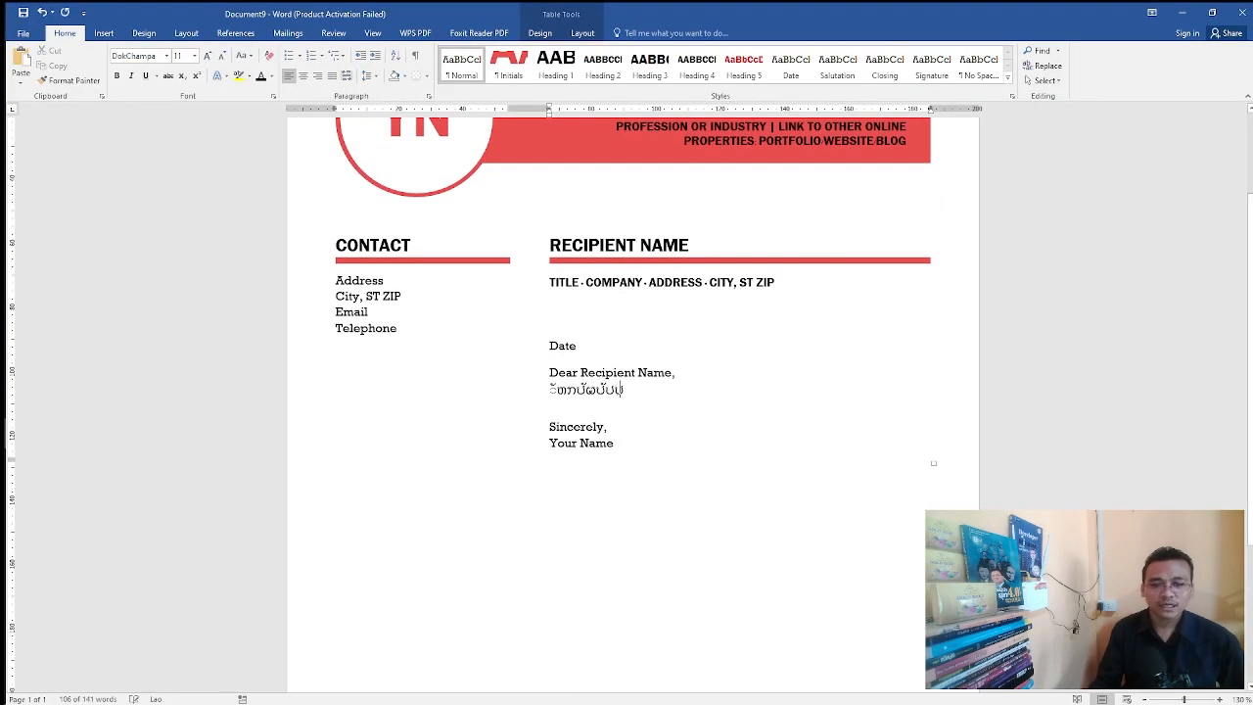
pyautogui.press('BackSpace')
pyautogui.press('BackSpace')
pyautogui.write('ປປ')
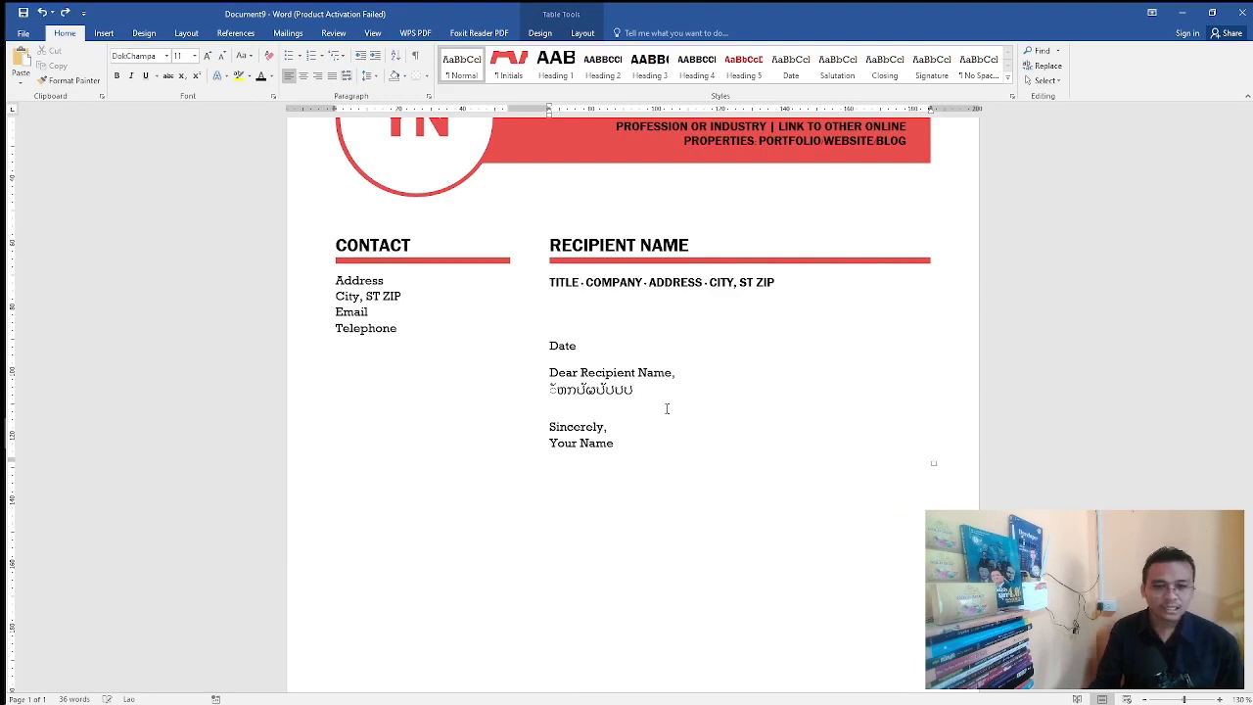
pyautogui.hotkey('ctrl', 'z')
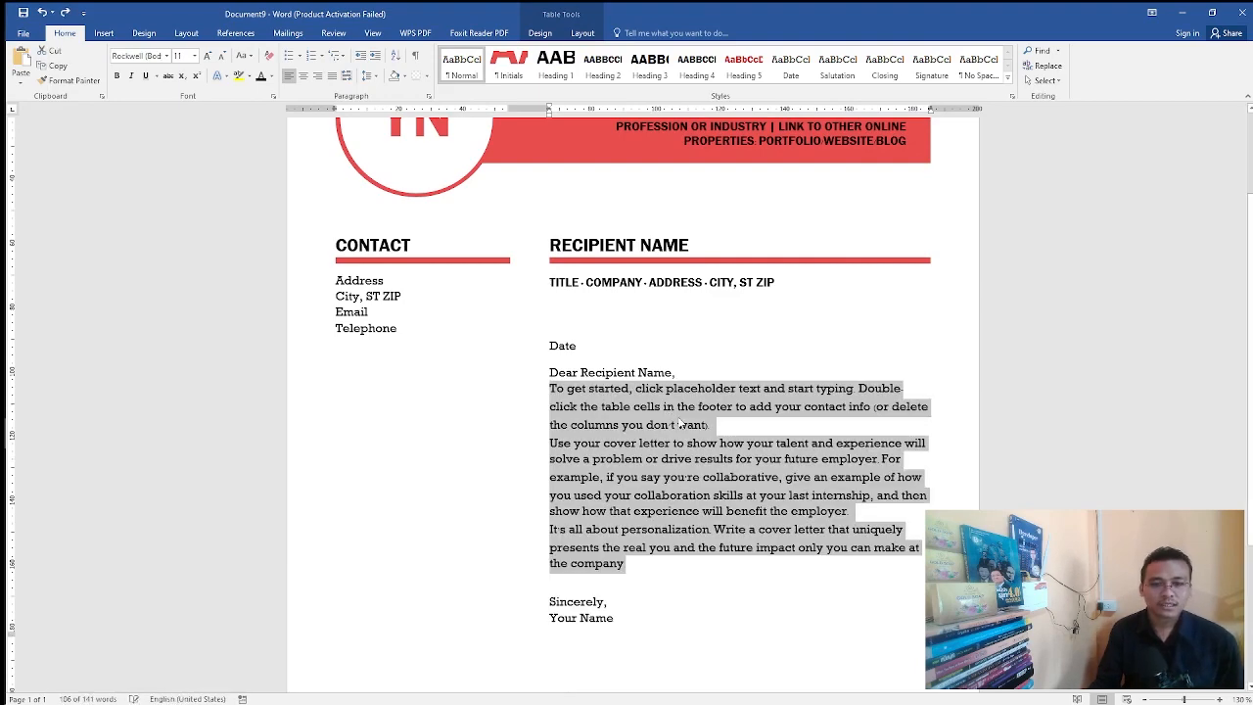
# Replace the YN monogram initials with SN
pyautogui.scroll(3, 636, 245)
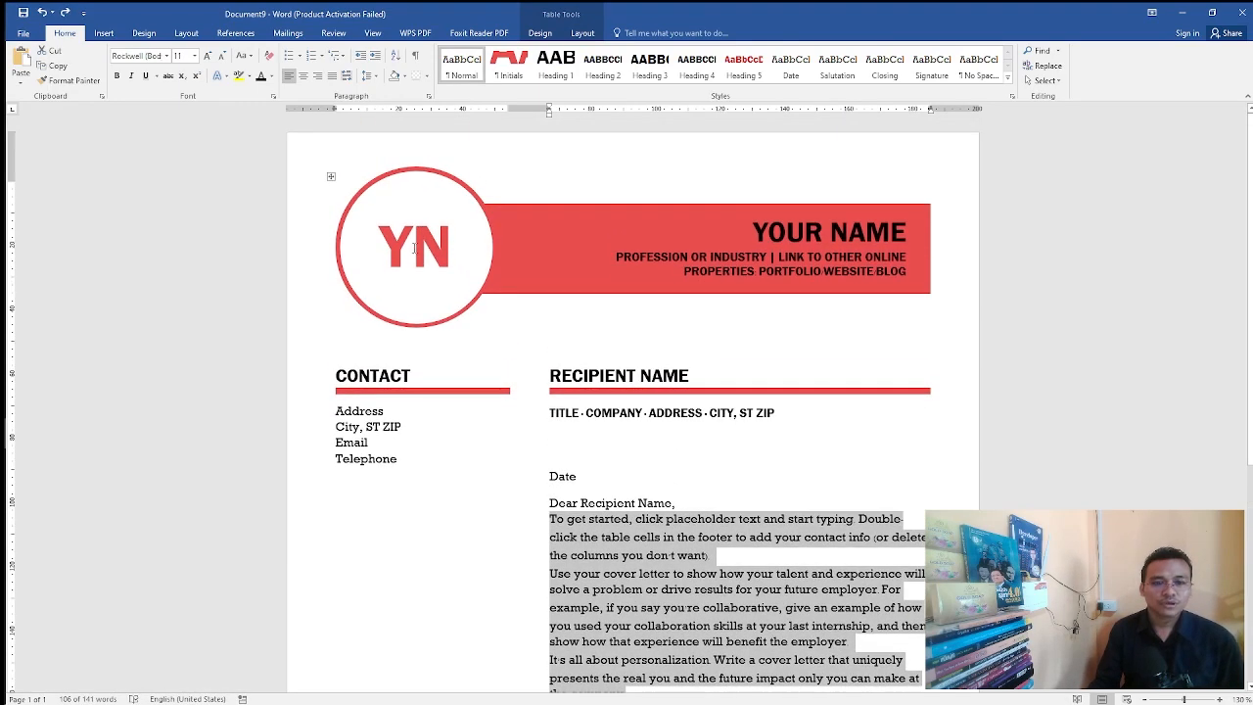
pyautogui.doubleClick(397, 241)
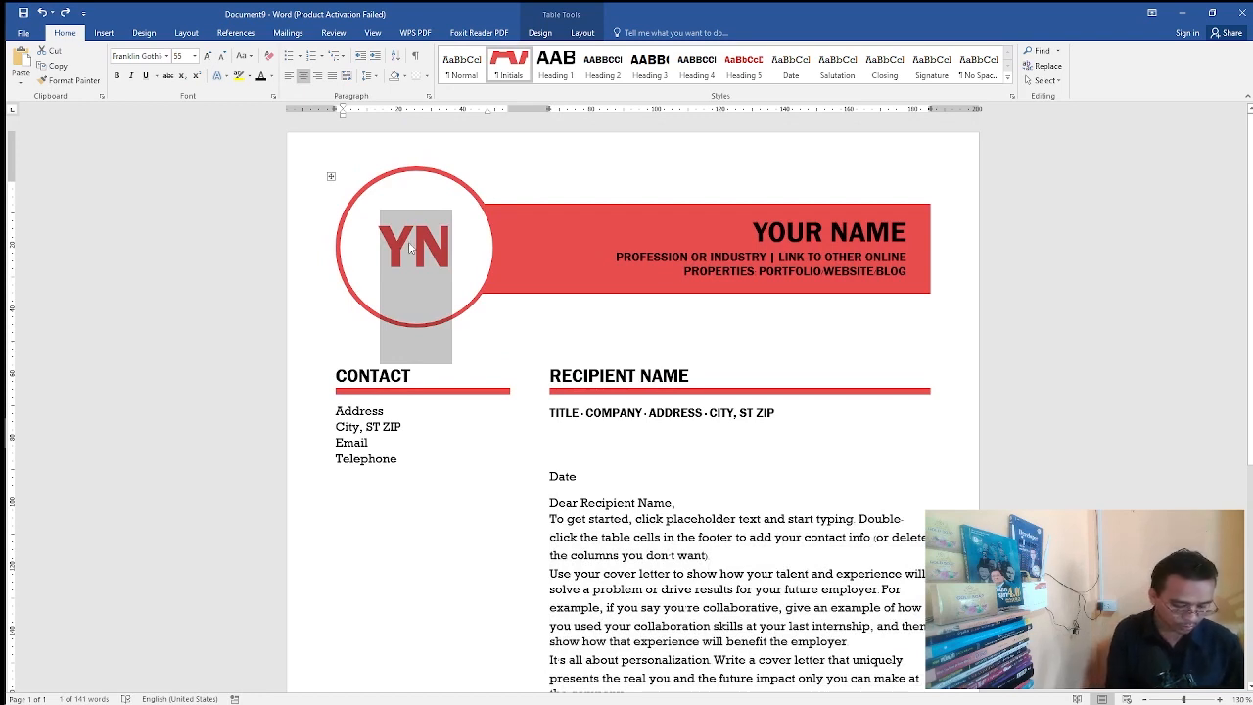
pyautogui.press('super+space')
pyautogui.press('super+space')
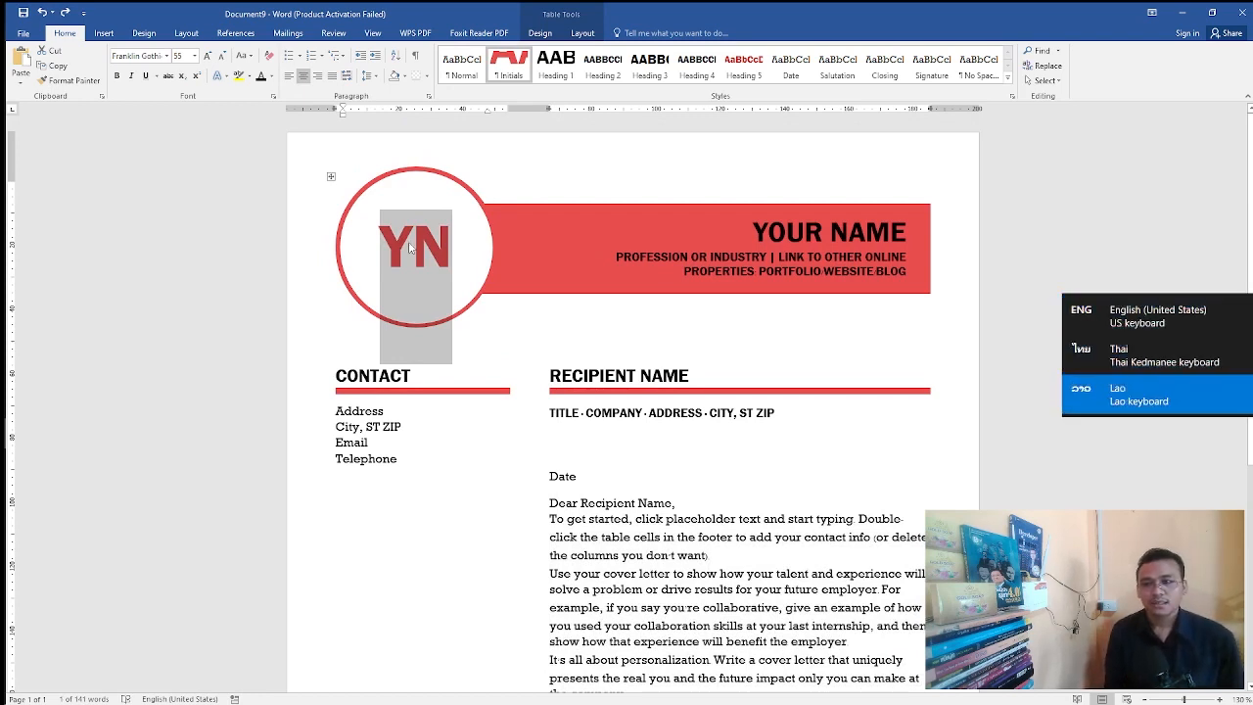
pyautogui.write('SN')
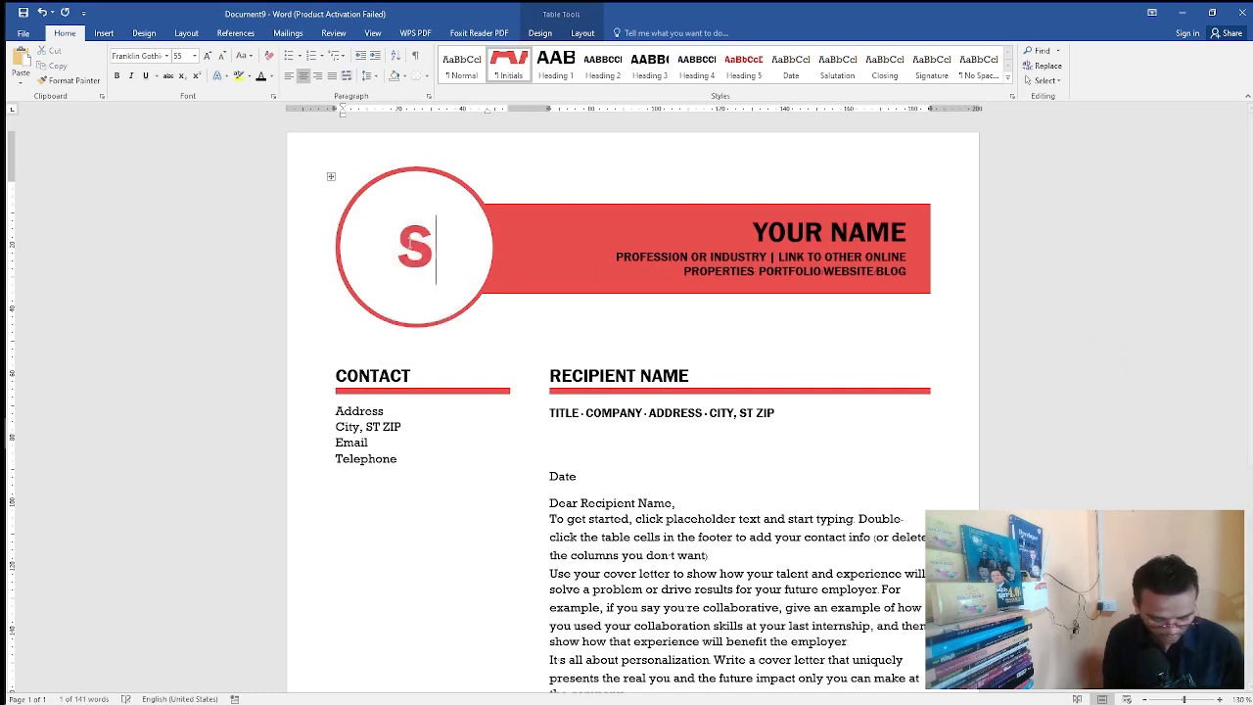
pyautogui.click(771, 232)
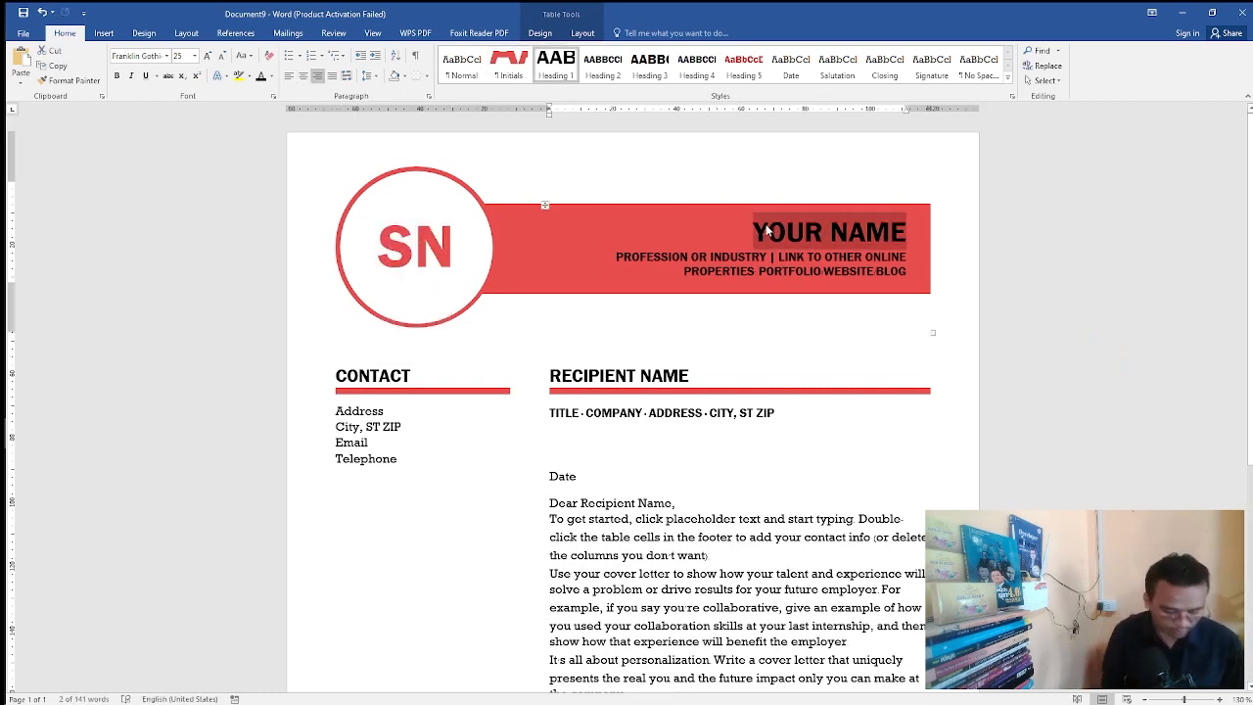
# Type CHANNASONE as the name and replace the subtitles with ONLINE MARKETING, COMPUTER, GRAPPHIC DESIGN lines
pyautogui.write('CHANNA')
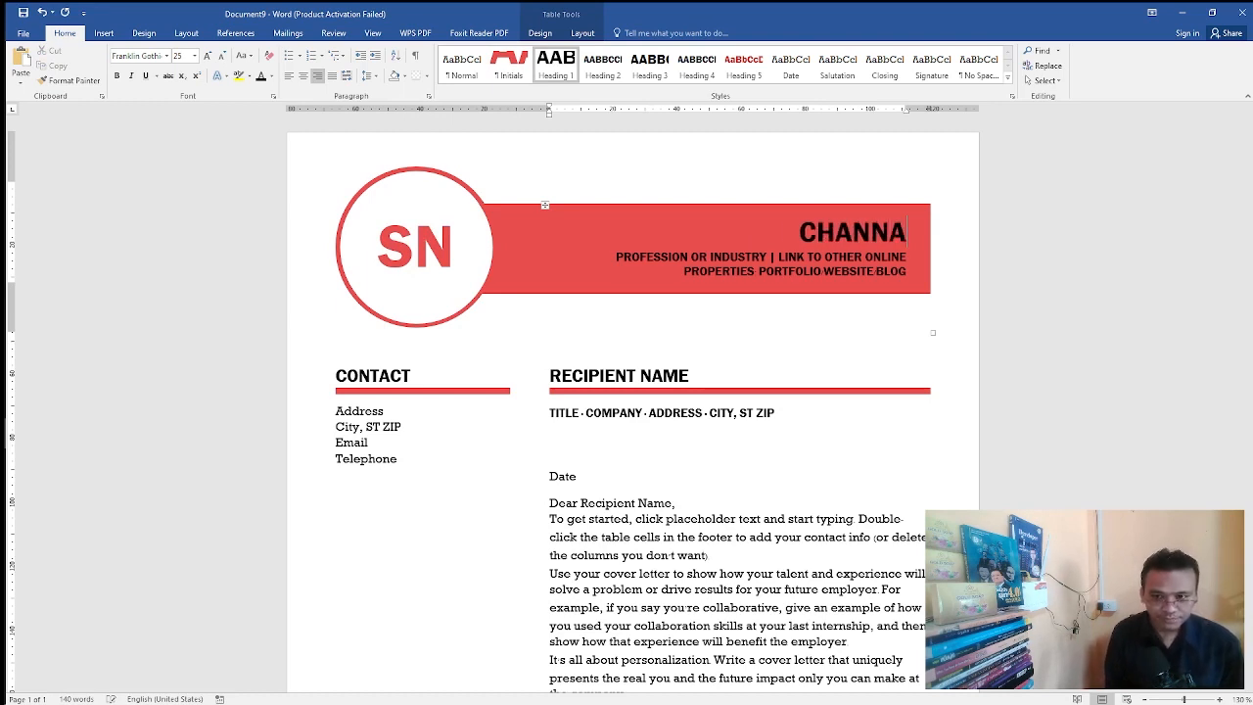
pyautogui.write('SONE')
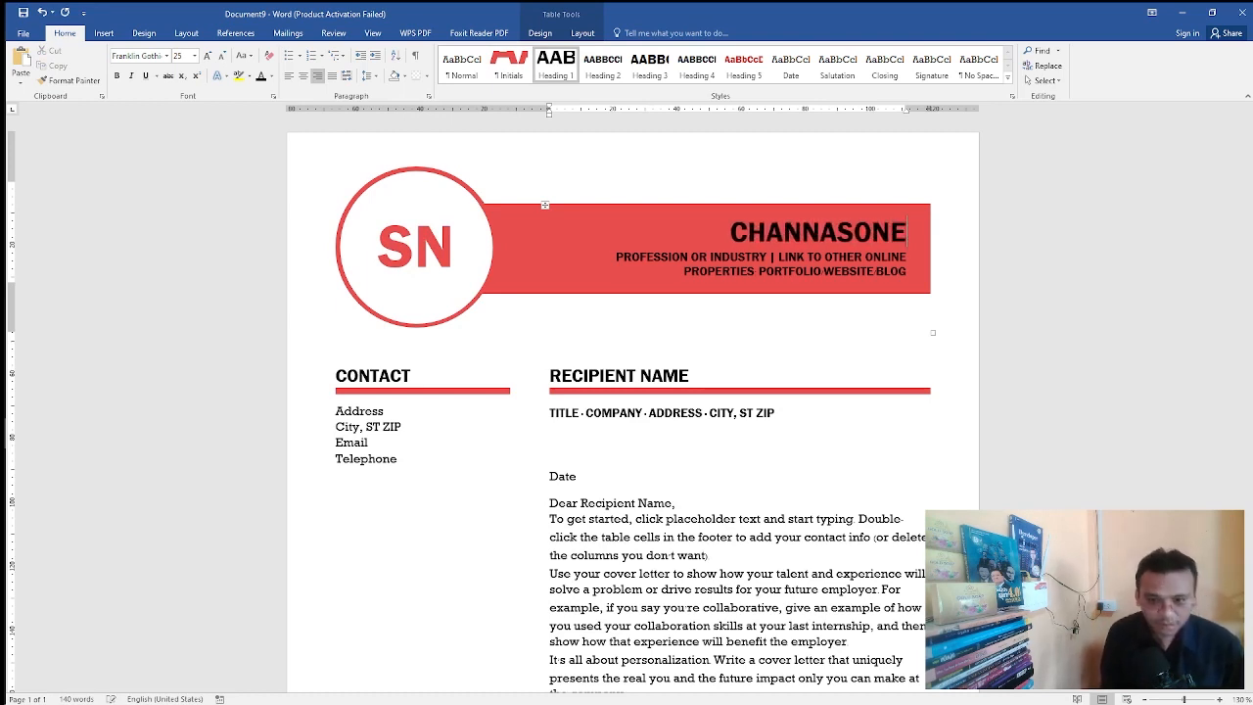
pyautogui.click(772, 258)
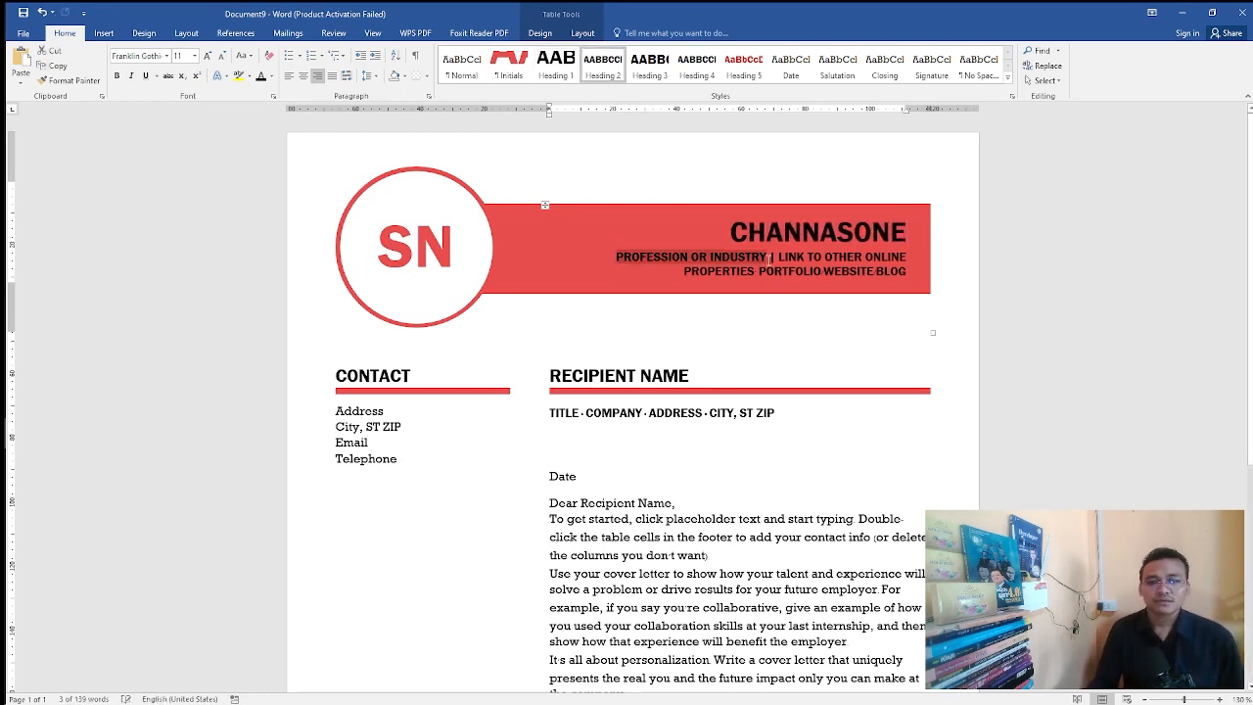
pyautogui.moveTo(908, 272); pyautogui.dragTo(608, 262)
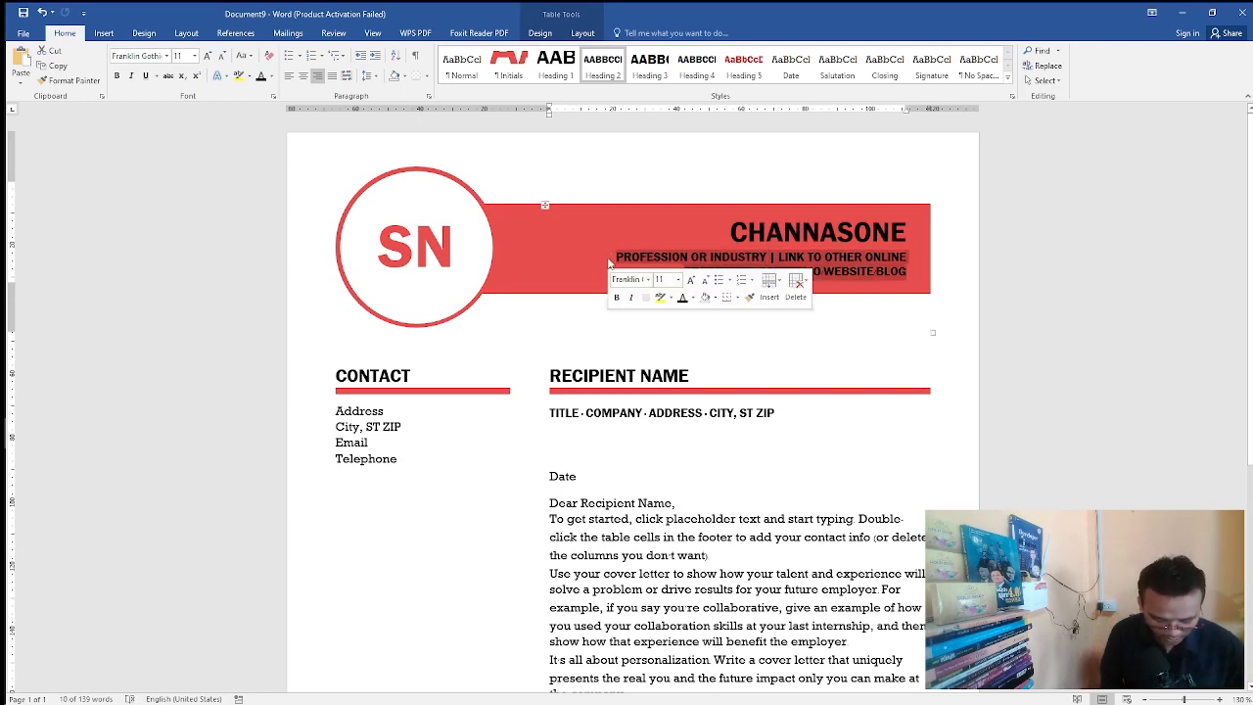
pyautogui.write('ONLINE MARKETING')
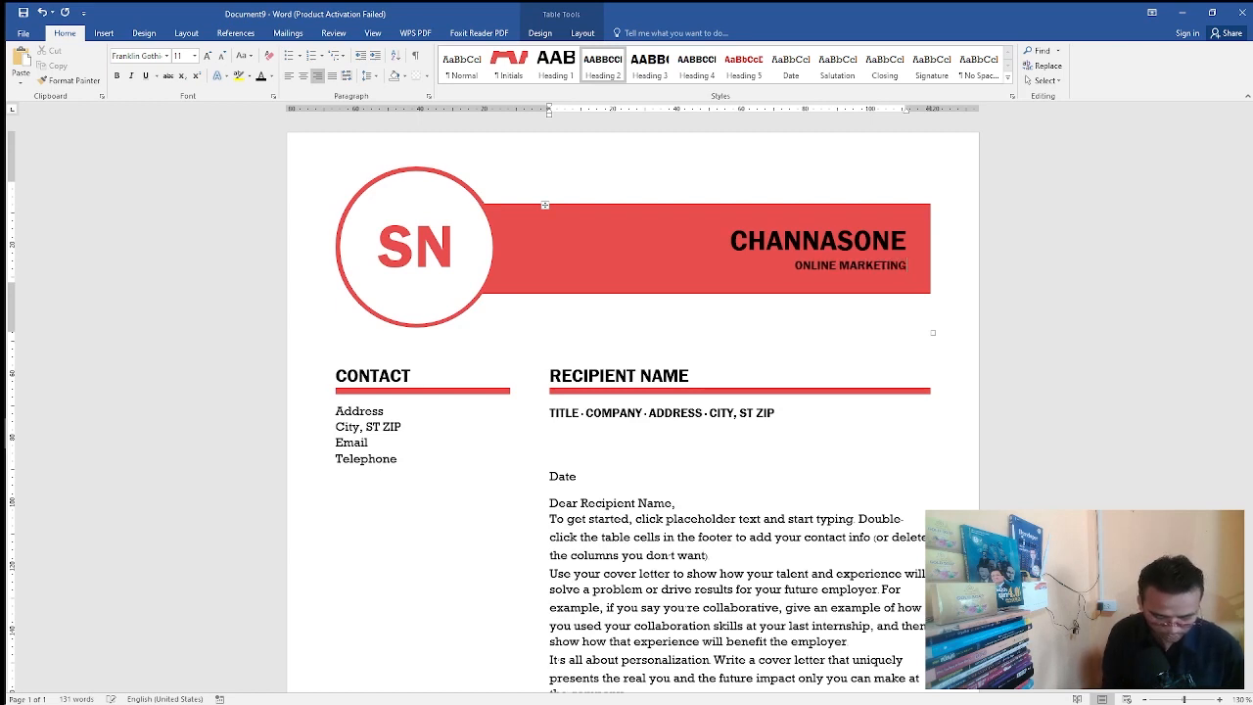
pyautogui.press('Return')
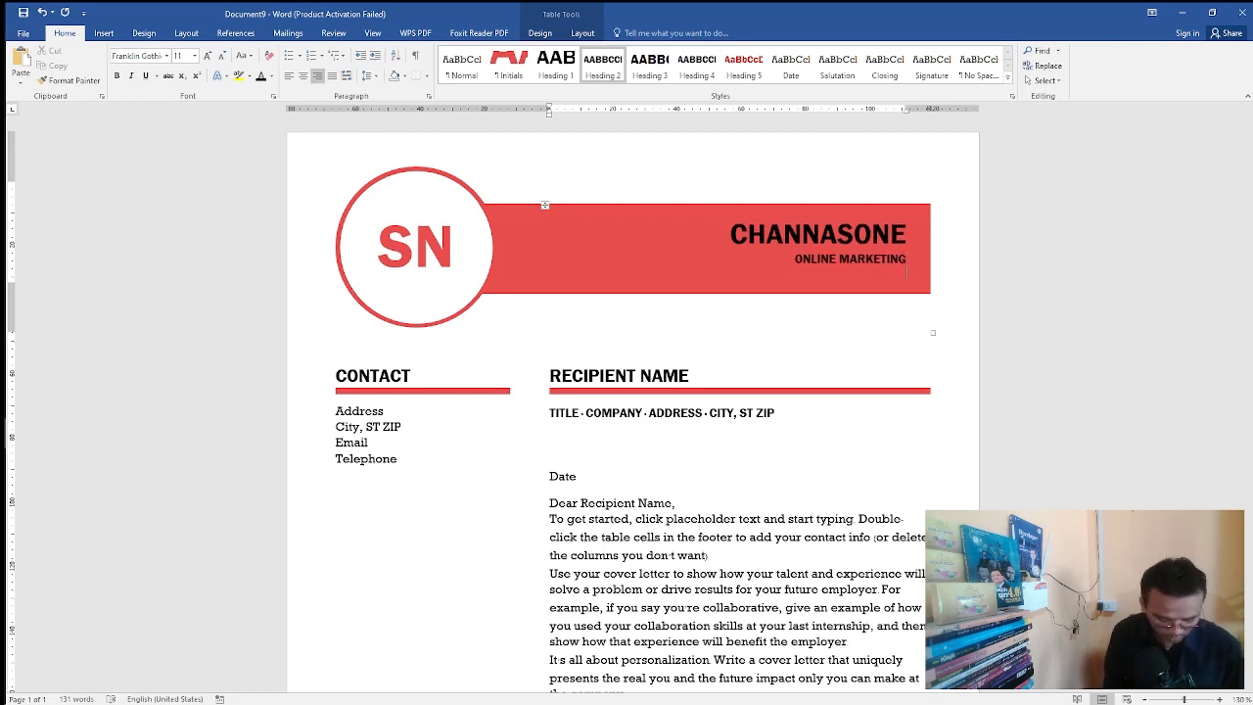
pyautogui.write('COMPUTER')
pyautogui.press('Return')
pyautogui.write('GRAPPHIC DESIGN')
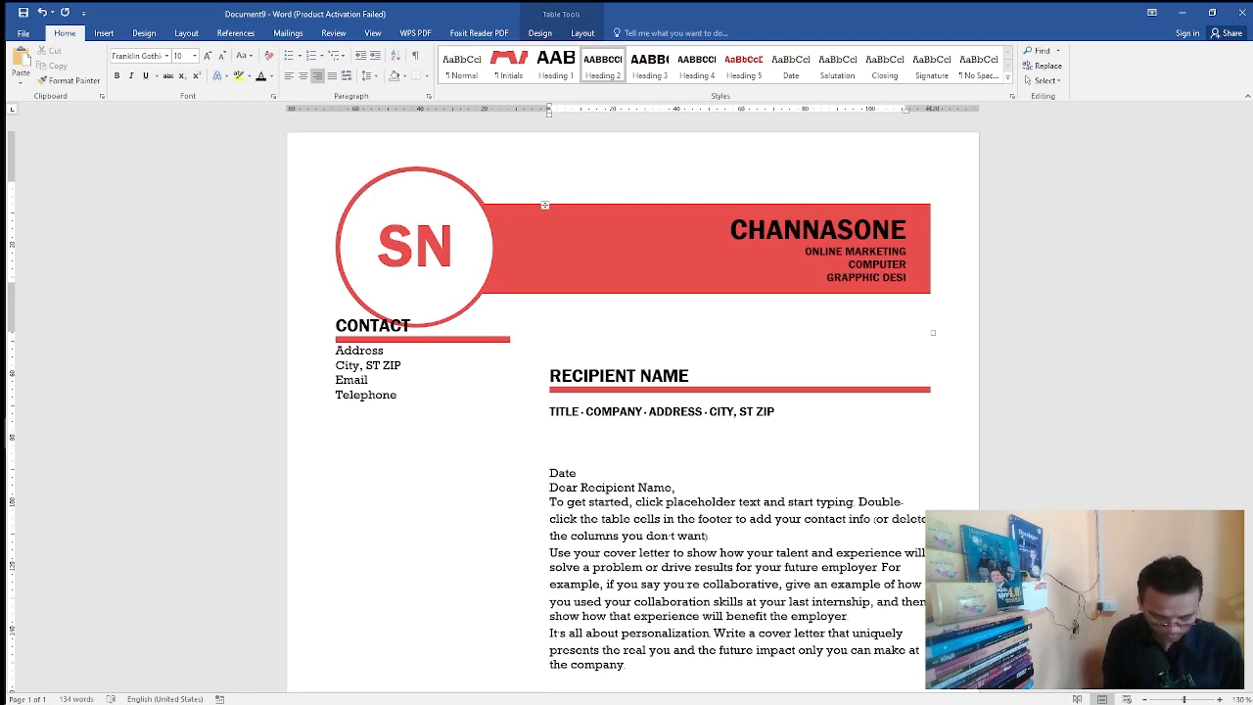
# Review the letter's contact block, CONTACT heading and layout table by scrolling through it
pyautogui.click(529, 452)
pyautogui.scroll(-5, 532, 381)
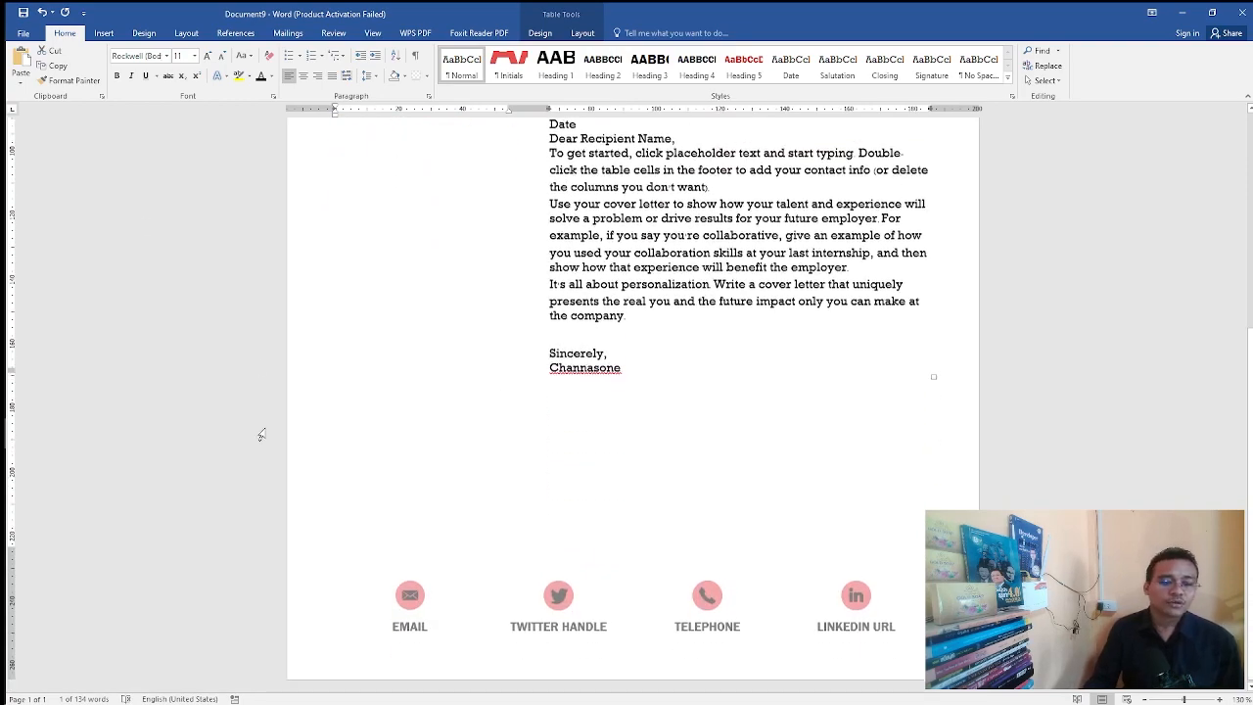
pyautogui.click(638, 646)
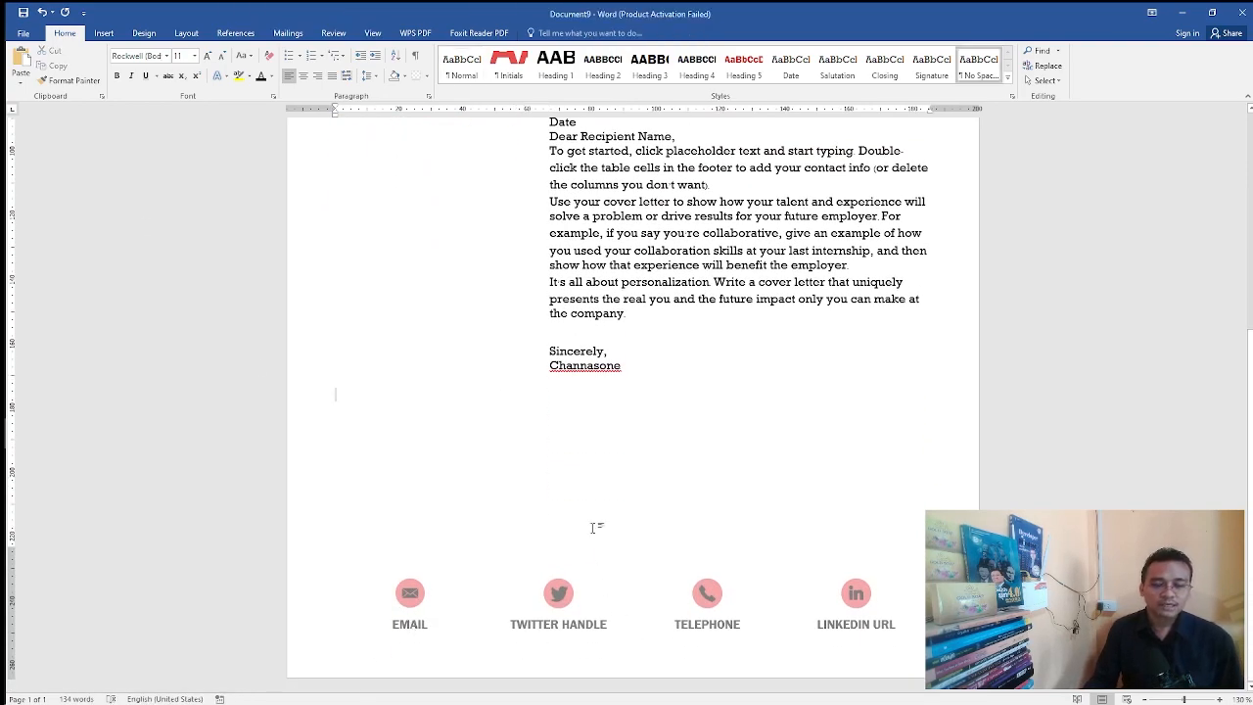
pyautogui.scroll(5, 593, 529)
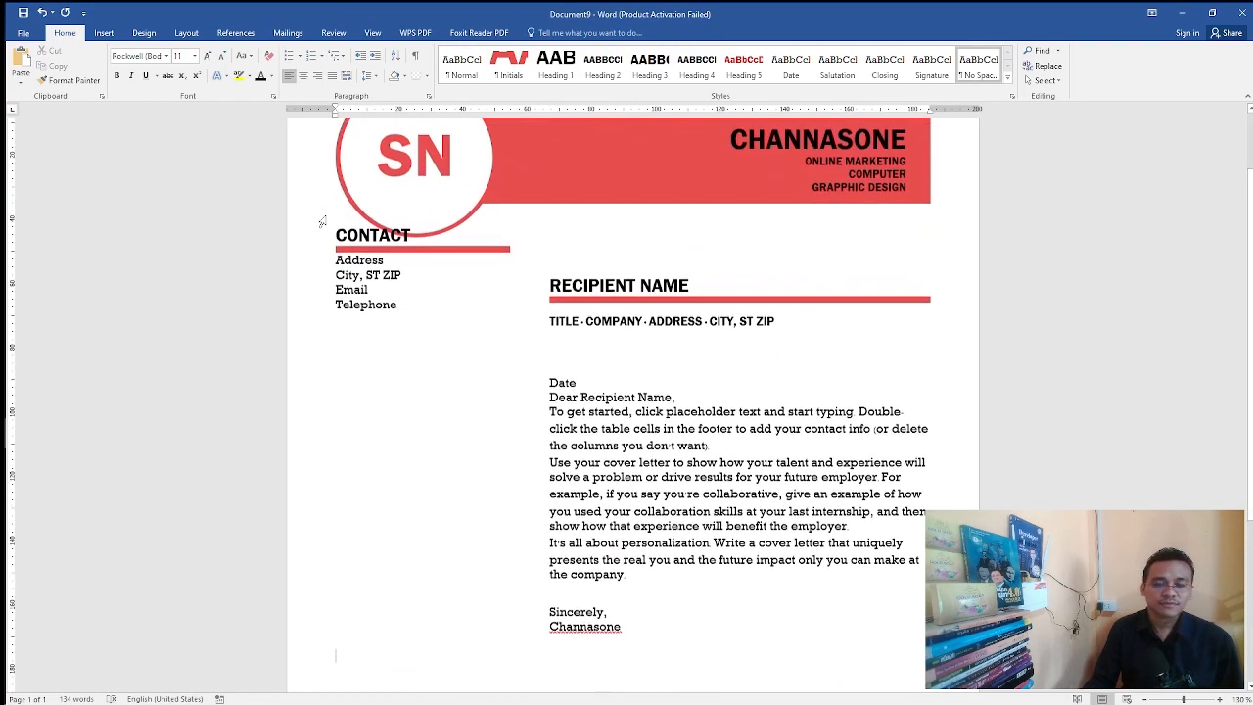
pyautogui.scroll(1, 443, 257)
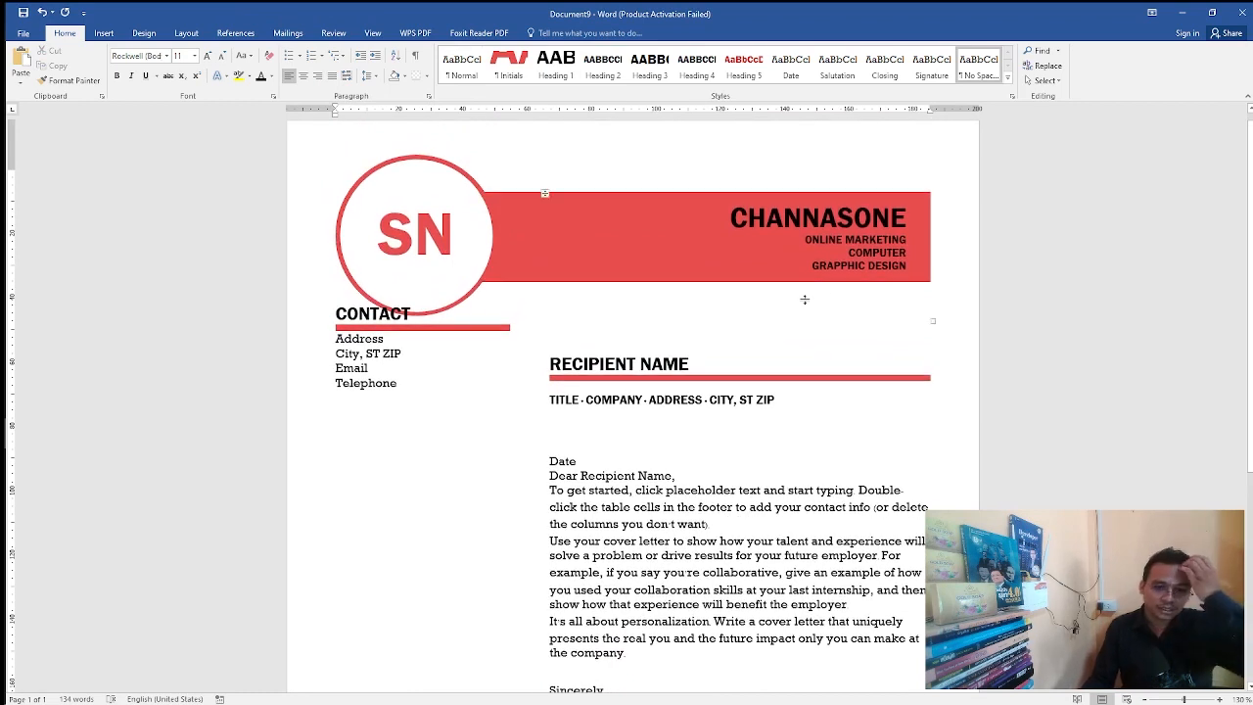
pyautogui.click(407, 311)
pyautogui.click(333, 169)
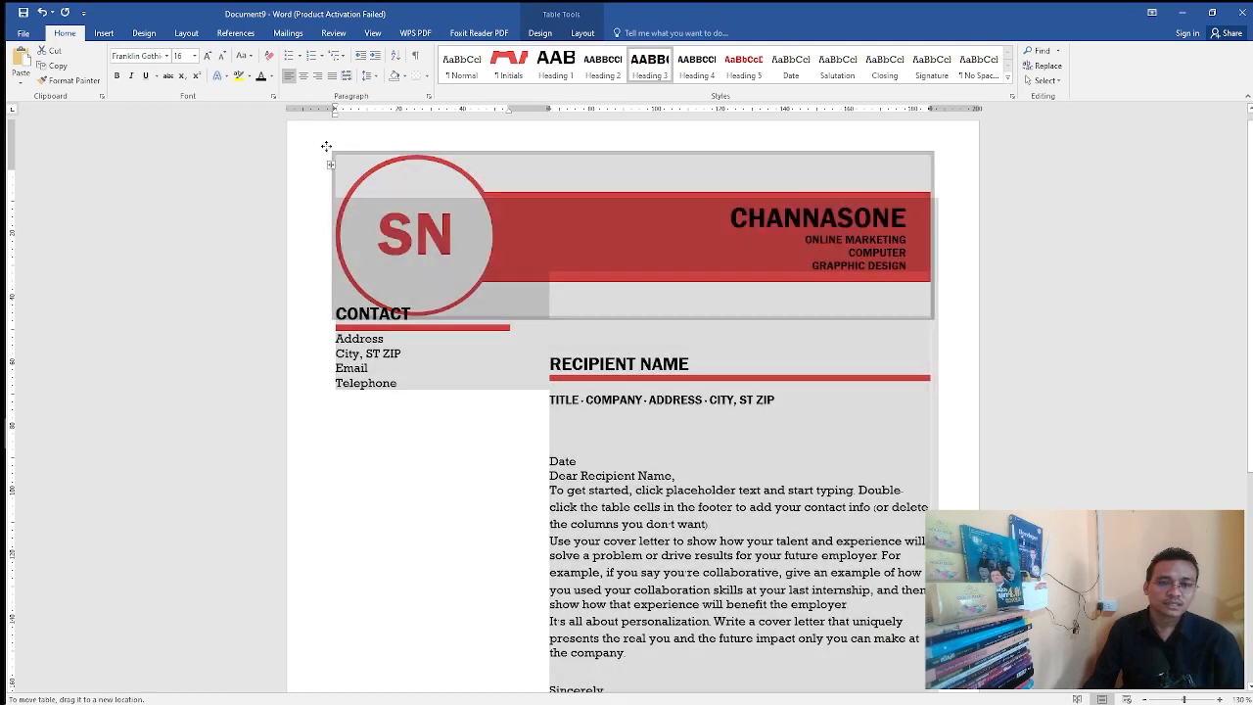
pyautogui.click(739, 392)
pyautogui.scroll(-4, 739, 391)
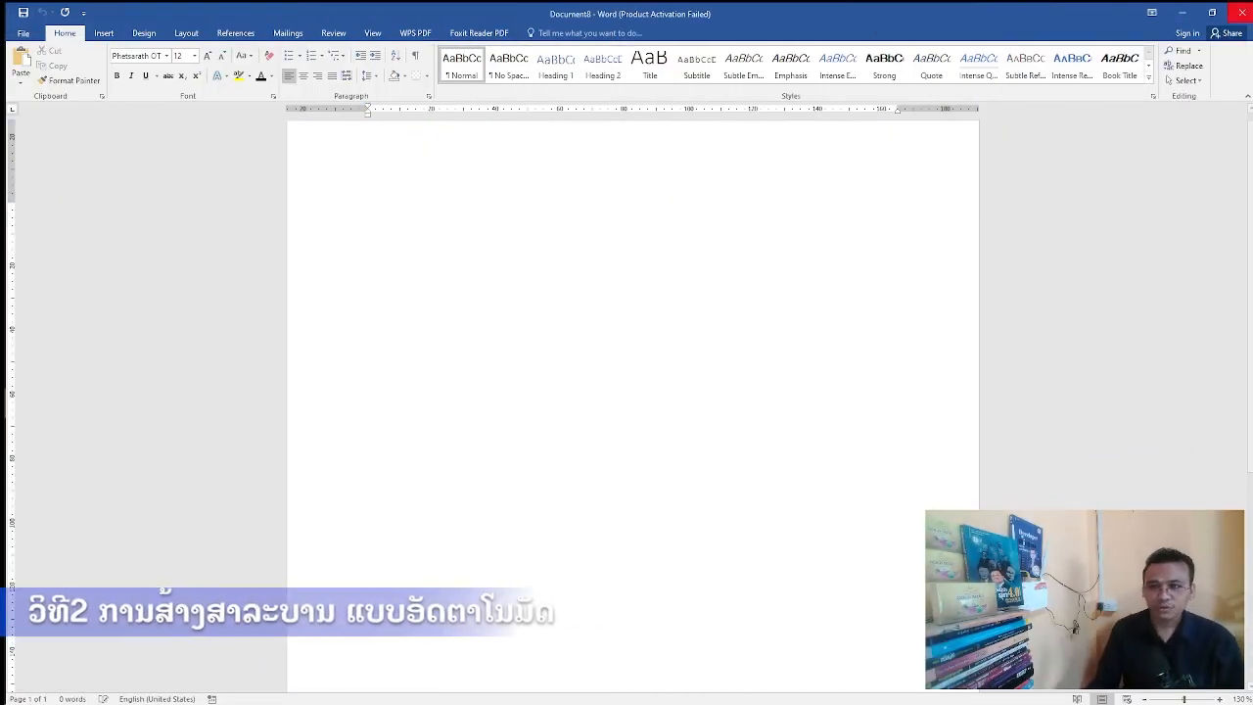
# Close the blank Document8 and bring up the Lao report Document6 from the taskbar
pyautogui.click(1183, 11)
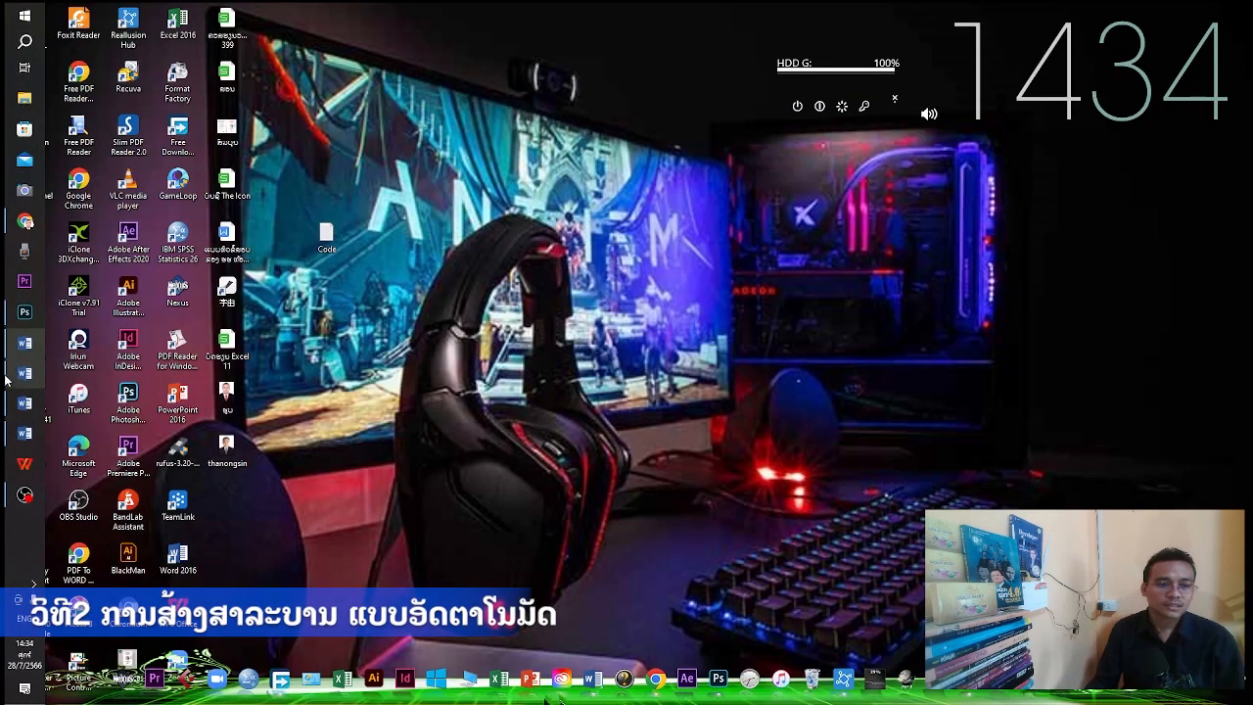
pyautogui.click(25, 404)
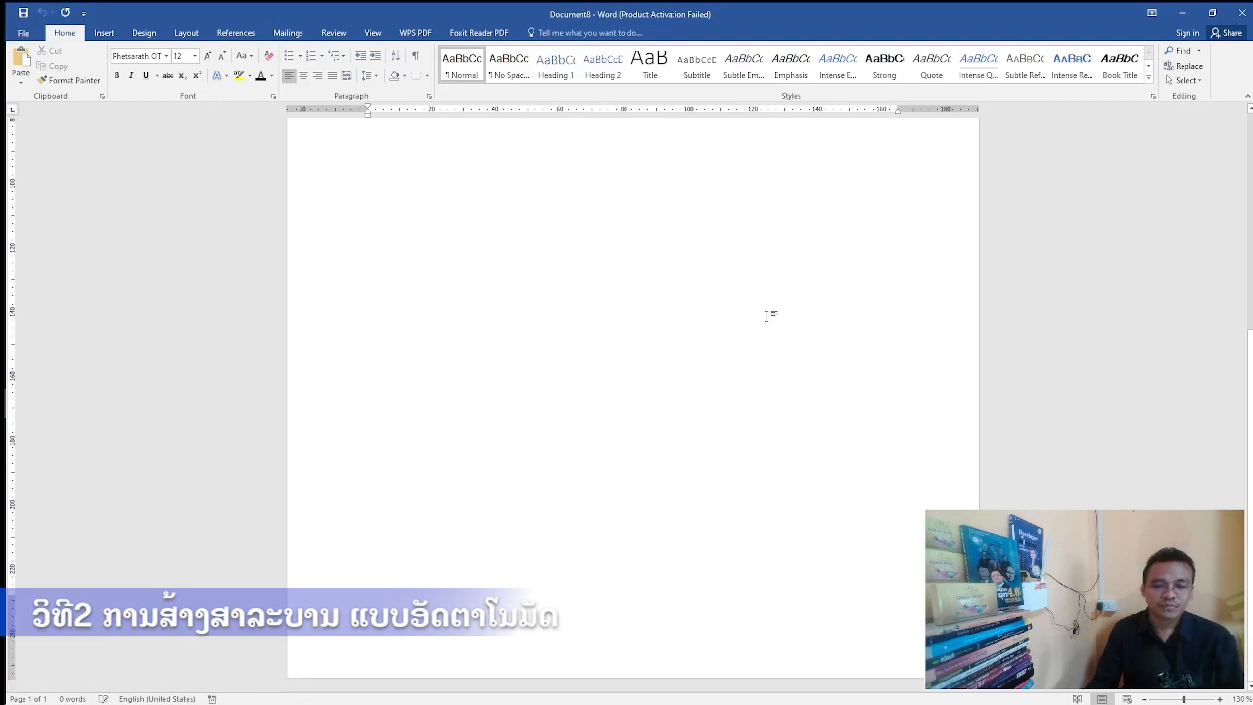
pyautogui.click(1244, 13)
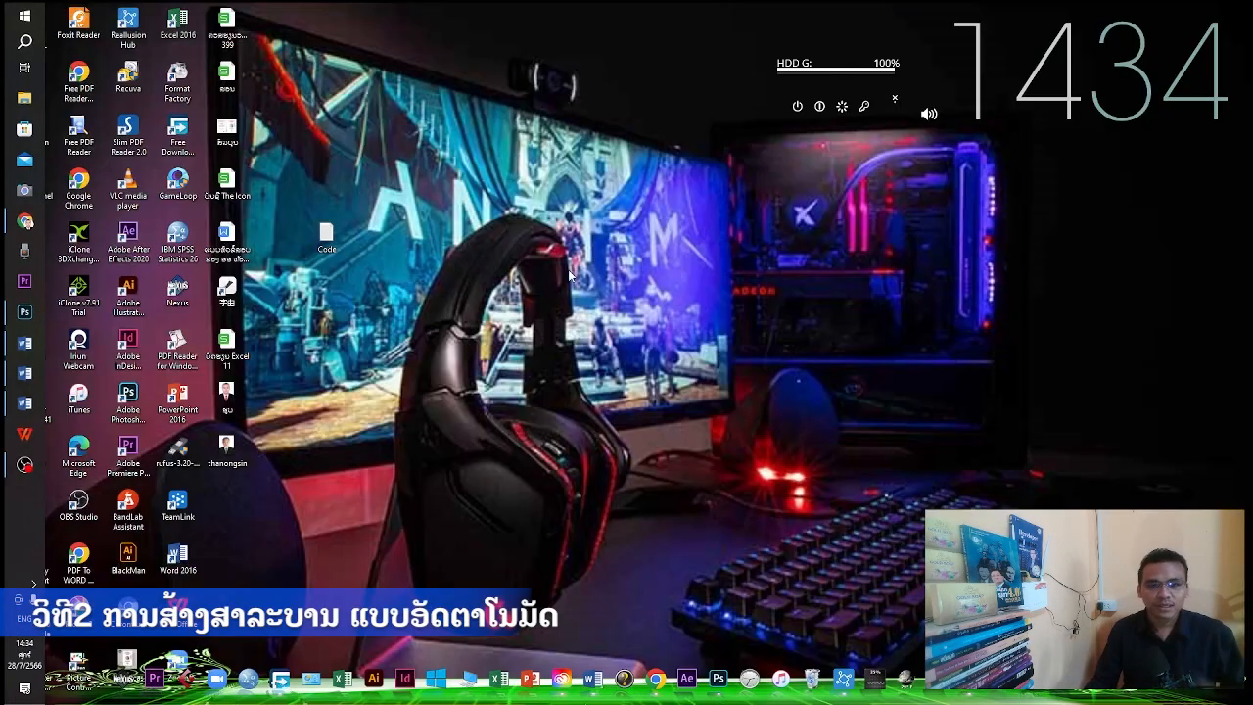
pyautogui.click(12, 382)
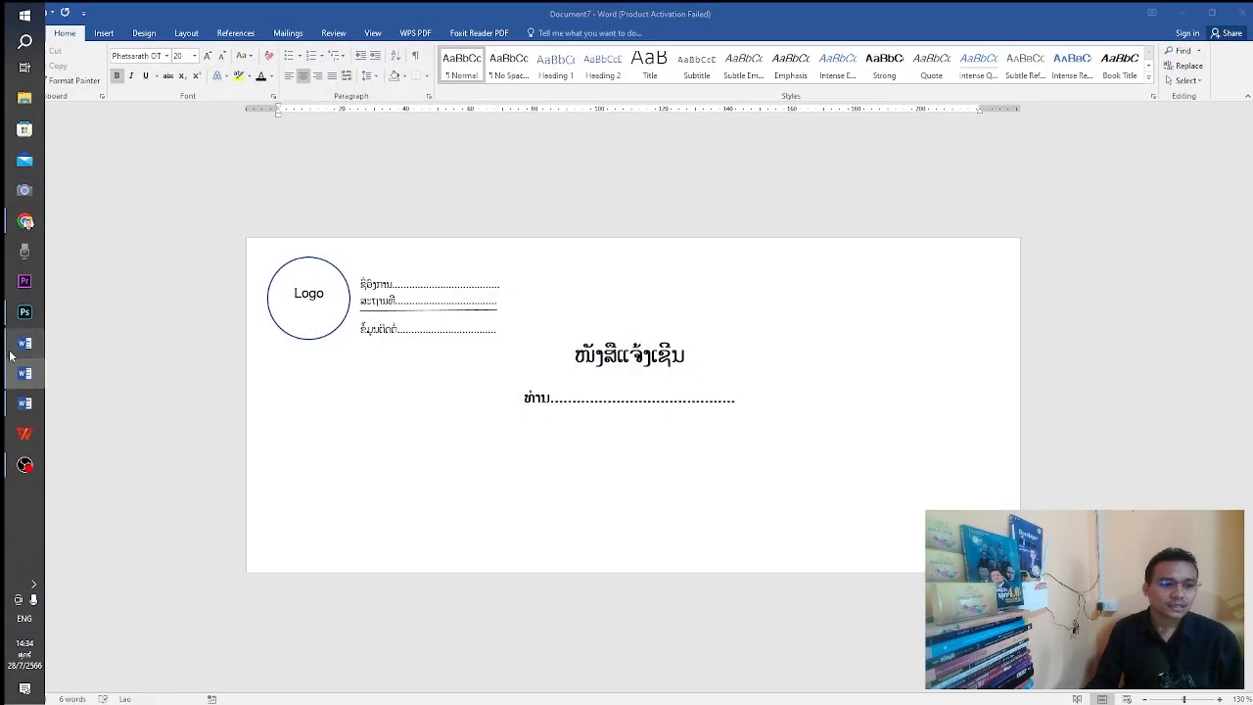
pyautogui.click(13, 354)
pyautogui.scroll(10, 719, 470)
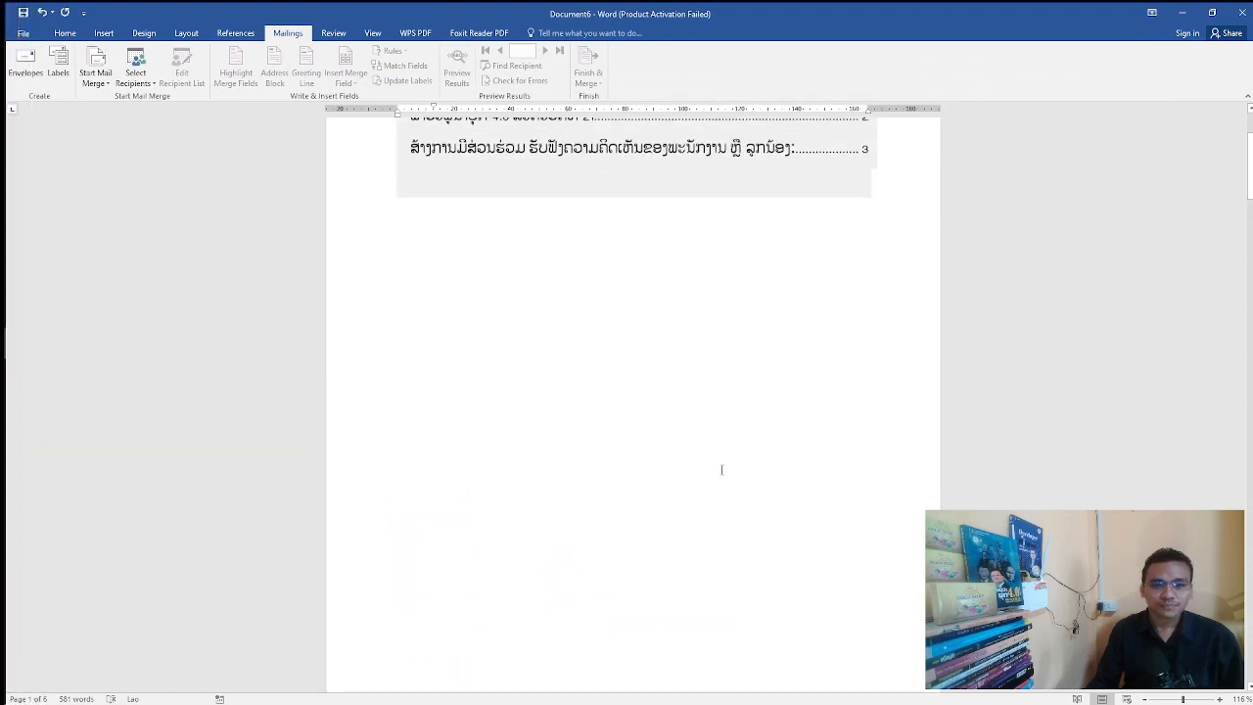
# Inspect the table of contents on page 1, clicking into it and the lines below
pyautogui.scroll(2, 725, 457)
pyautogui.click(643, 323)
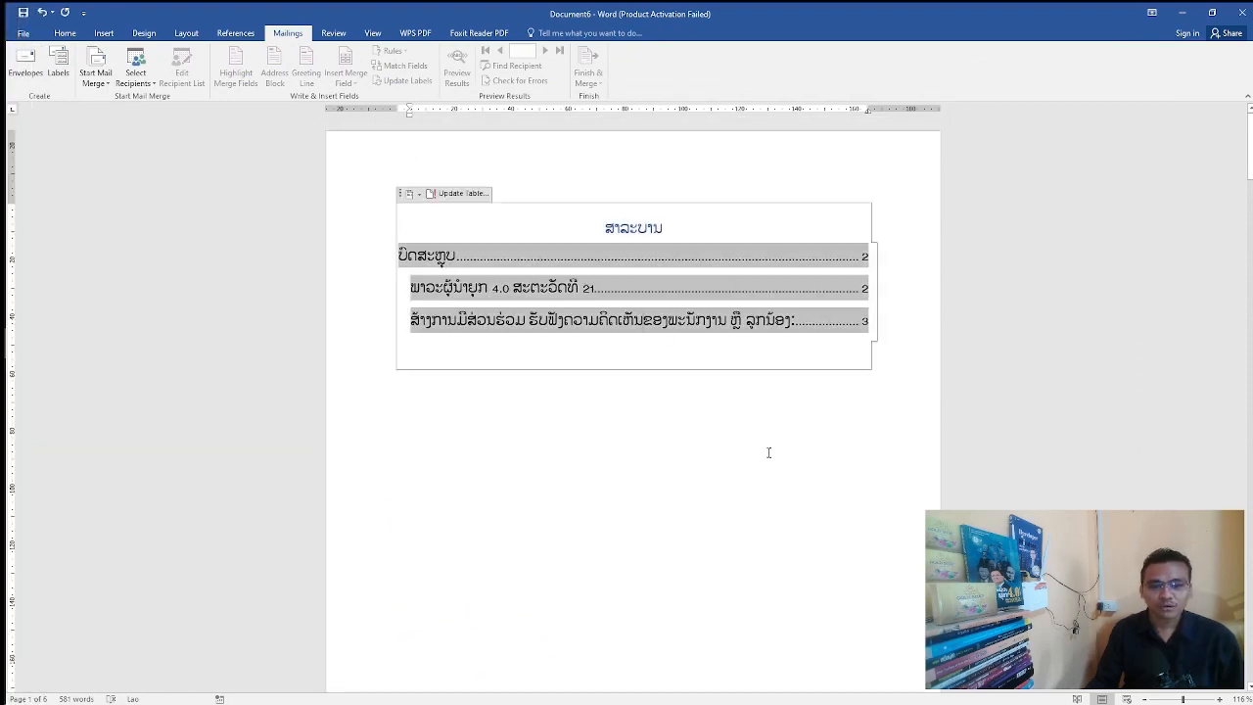
pyautogui.click(769, 452)
pyautogui.scroll(-10, 744, 459)
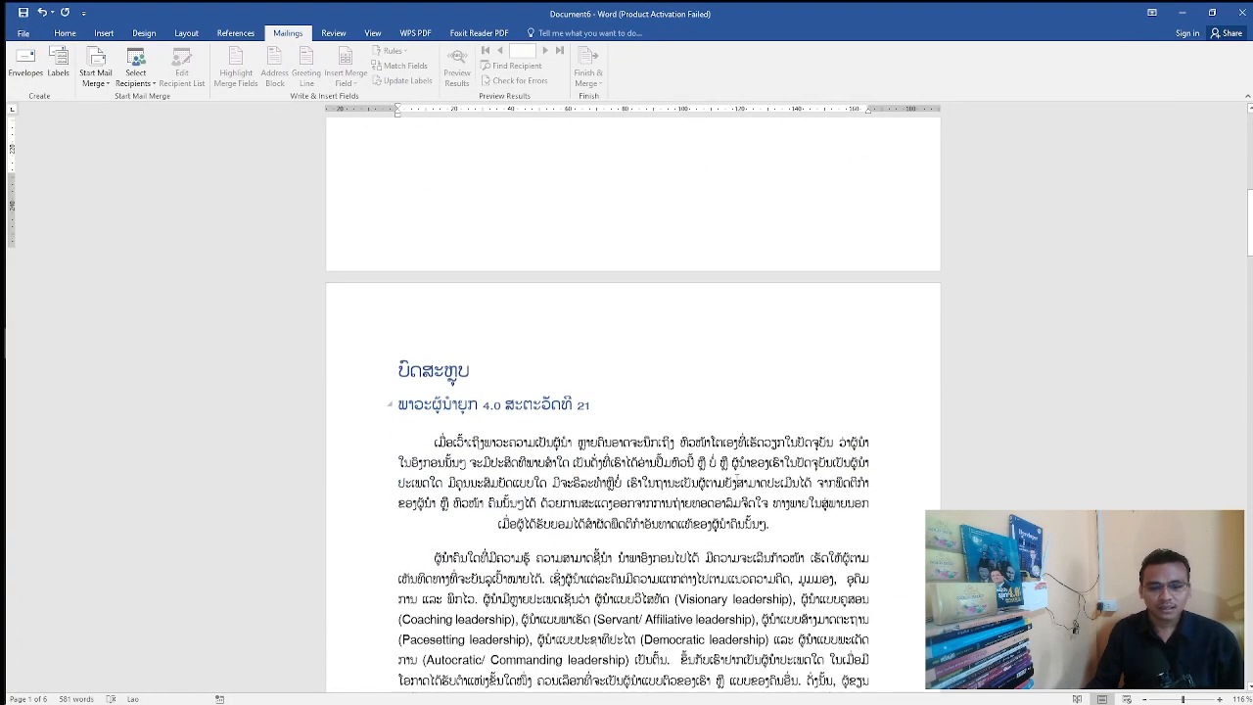
pyautogui.scroll(-7, 633, 407)
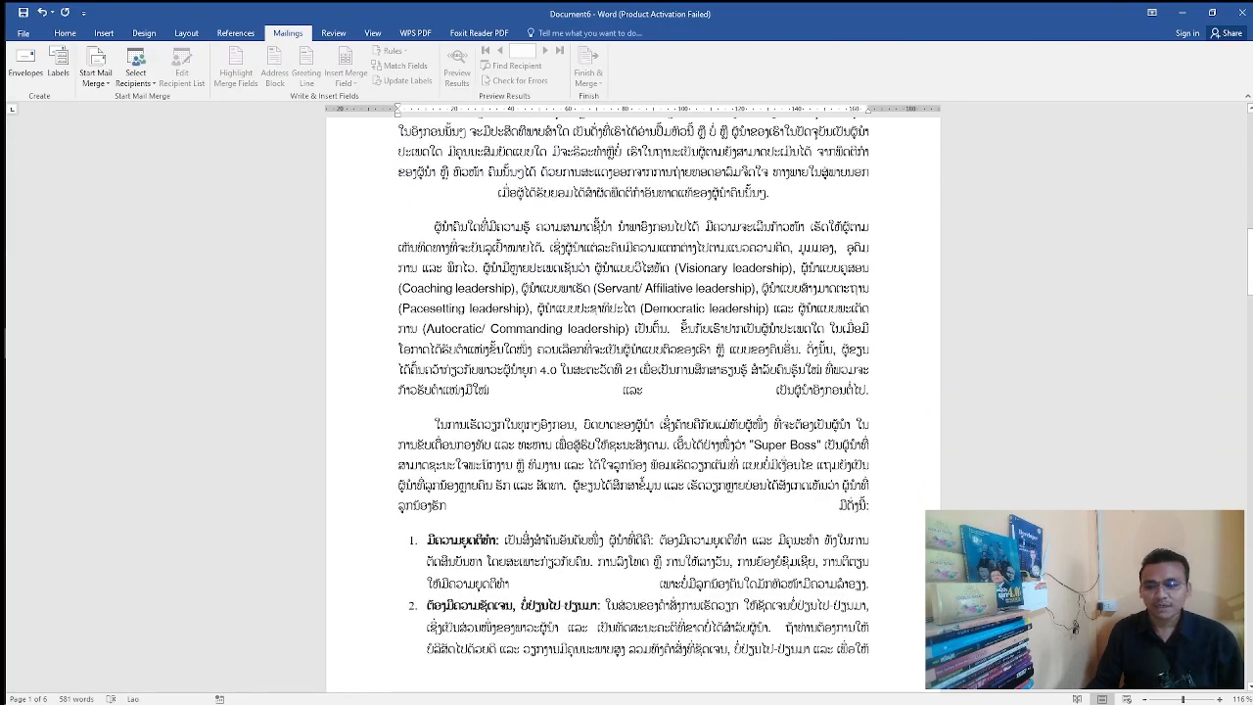
pyautogui.moveTo(1251, 260); pyautogui.dragTo(1185, 9)
pyautogui.click(770, 285)
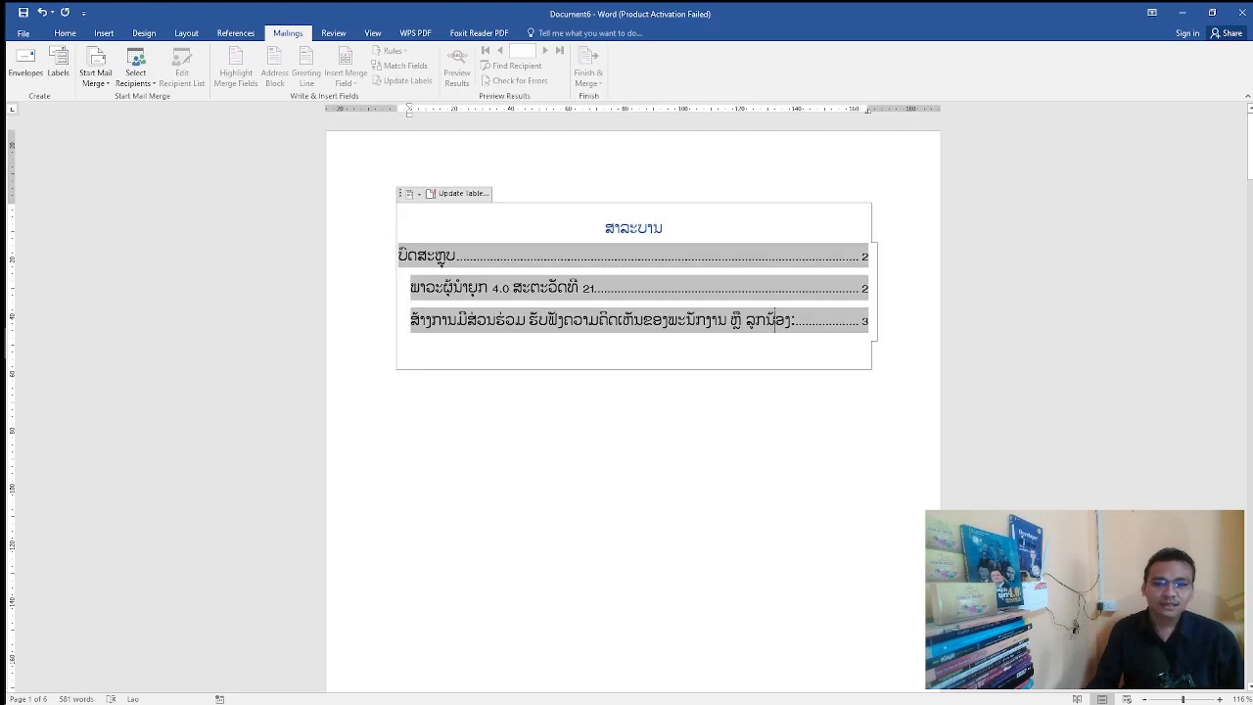
pyautogui.click(823, 387)
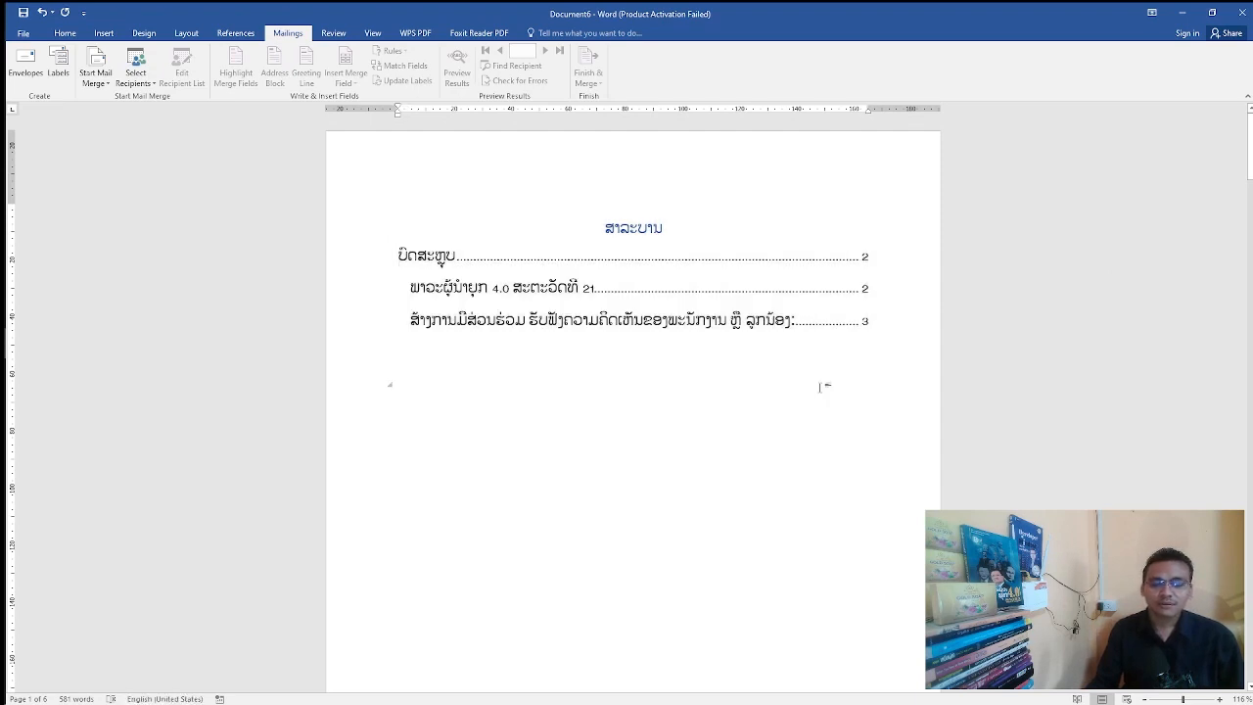
pyautogui.scroll(-1, 820, 388)
pyautogui.click(495, 393)
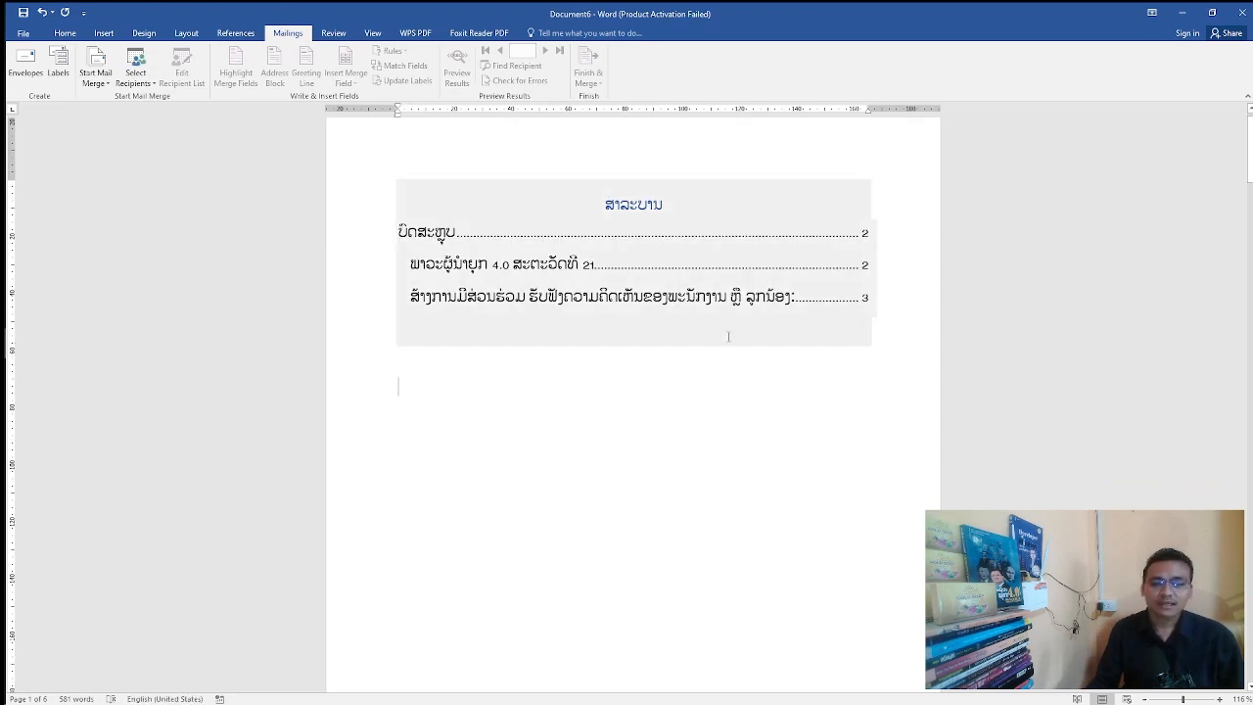
# Select the whole table of contents and choose Remove Table of Contents
pyautogui.click(455, 232)
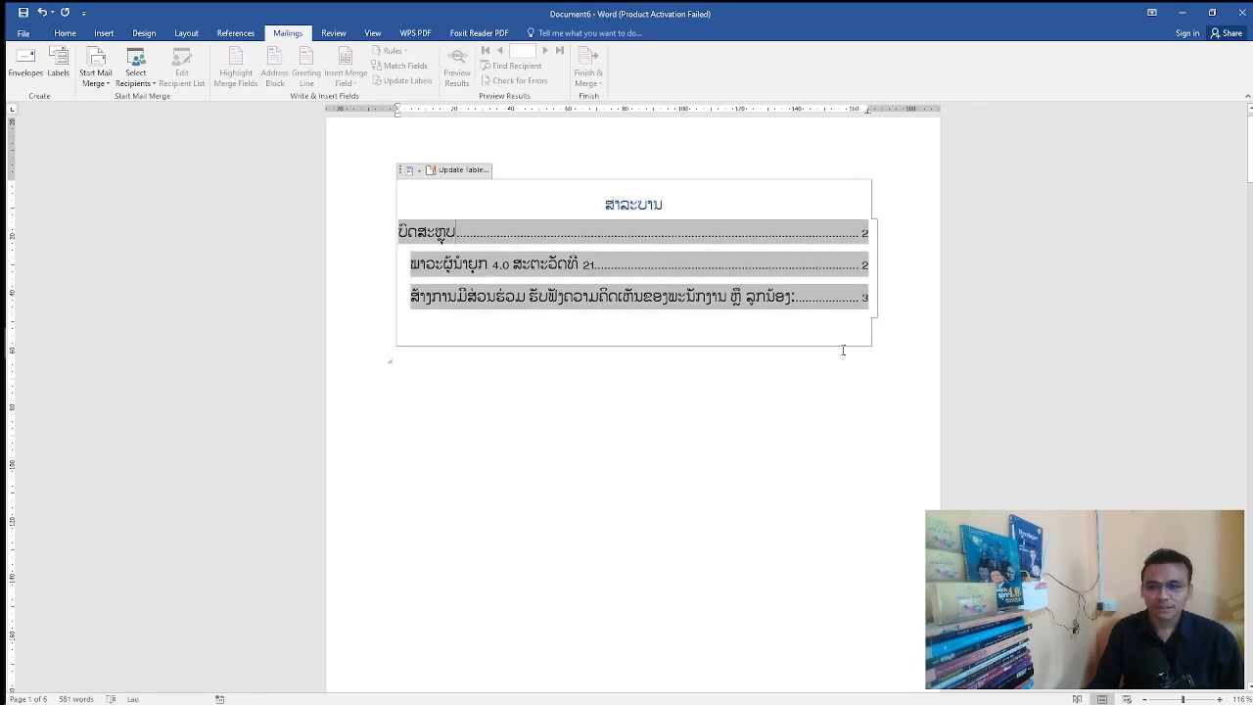
pyautogui.scroll(-10, 843, 349)
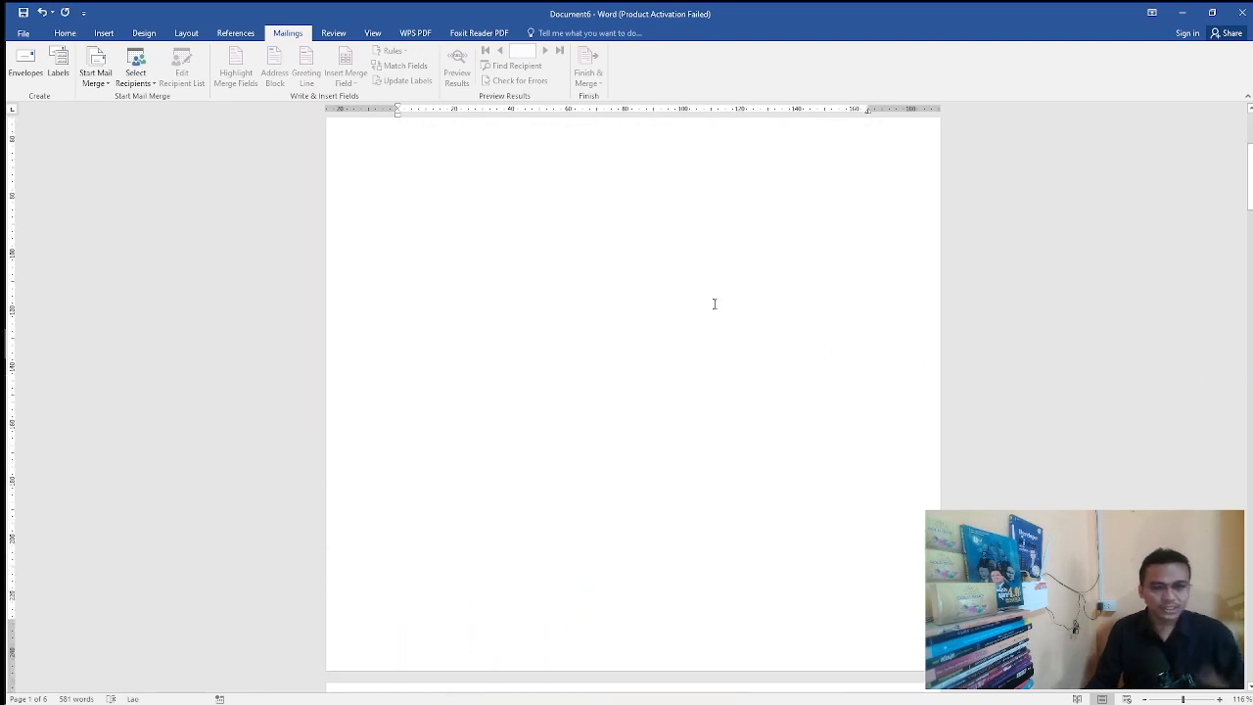
pyautogui.scroll(10, 713, 304)
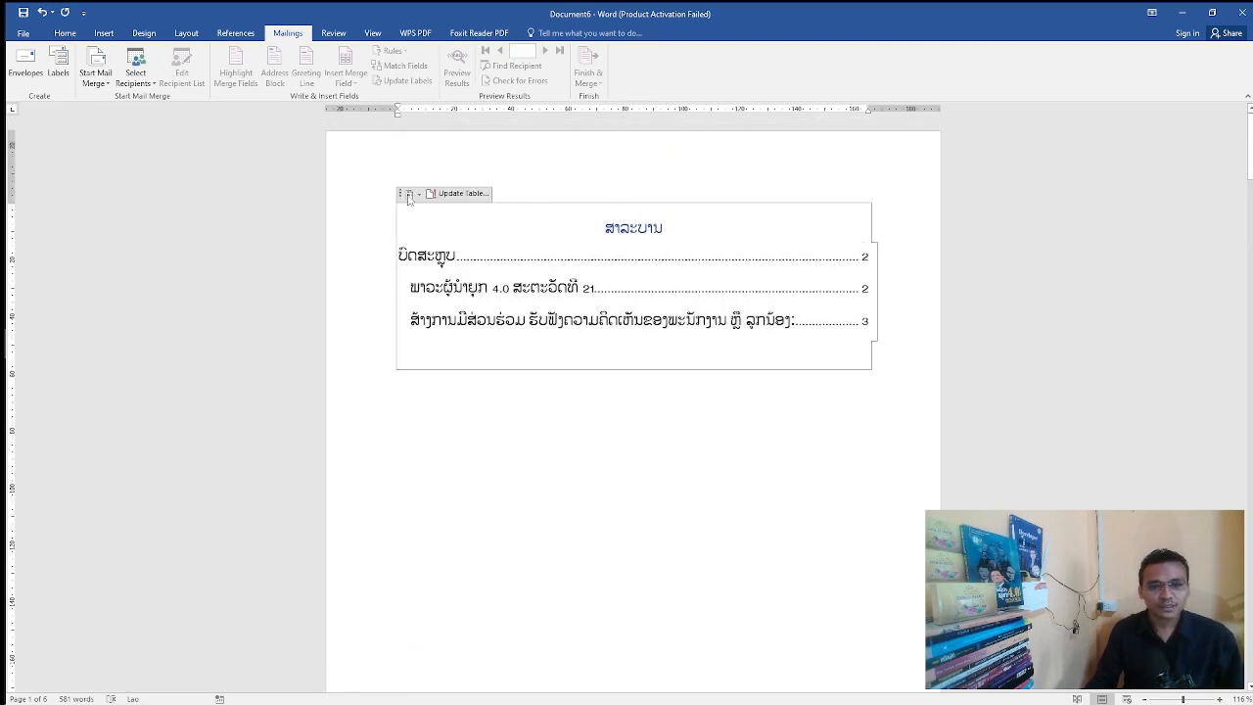
pyautogui.click(410, 196)
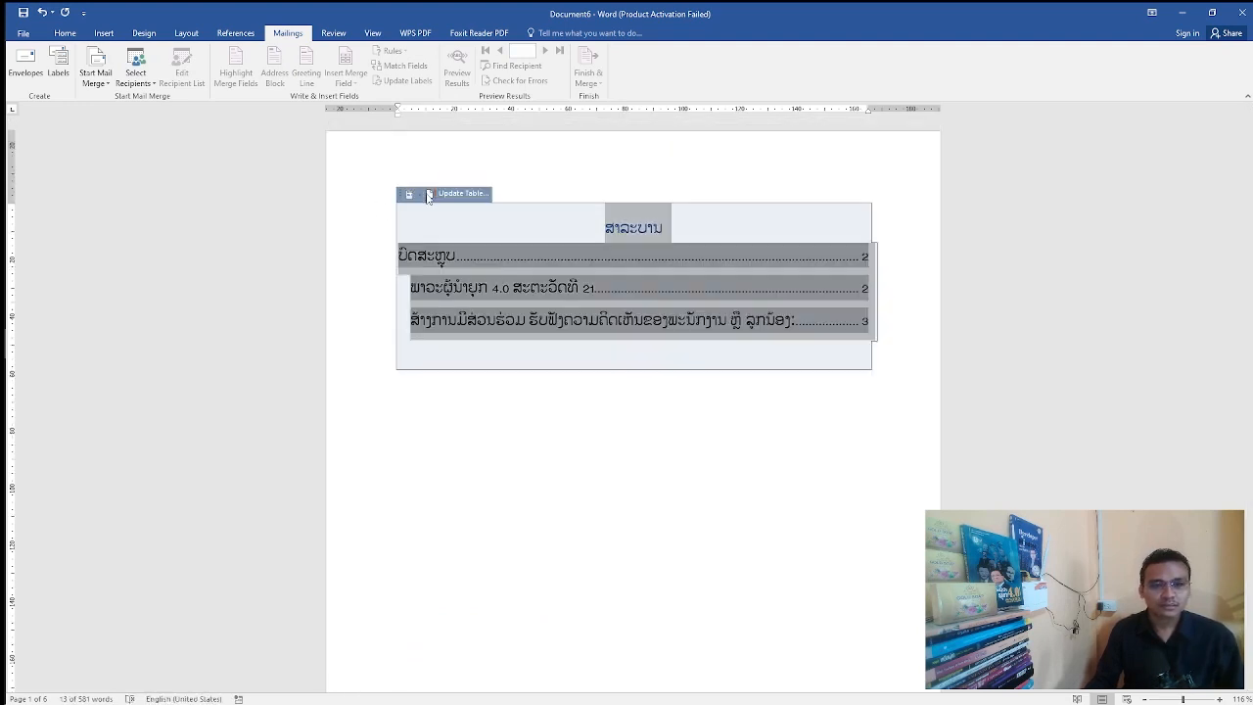
pyautogui.click(418, 194)
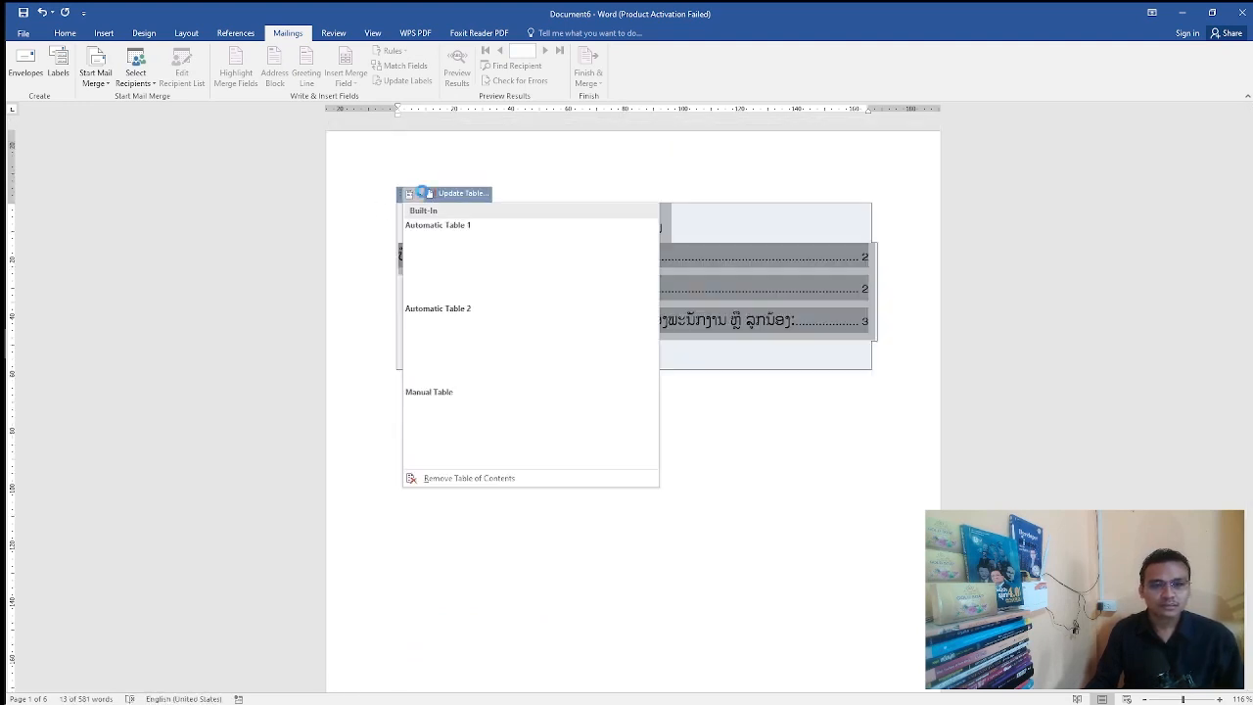
pyautogui.click(428, 478)
# Centre the ບົດສະຫຼຸບ heading from the Home tab
pyautogui.click(481, 569)
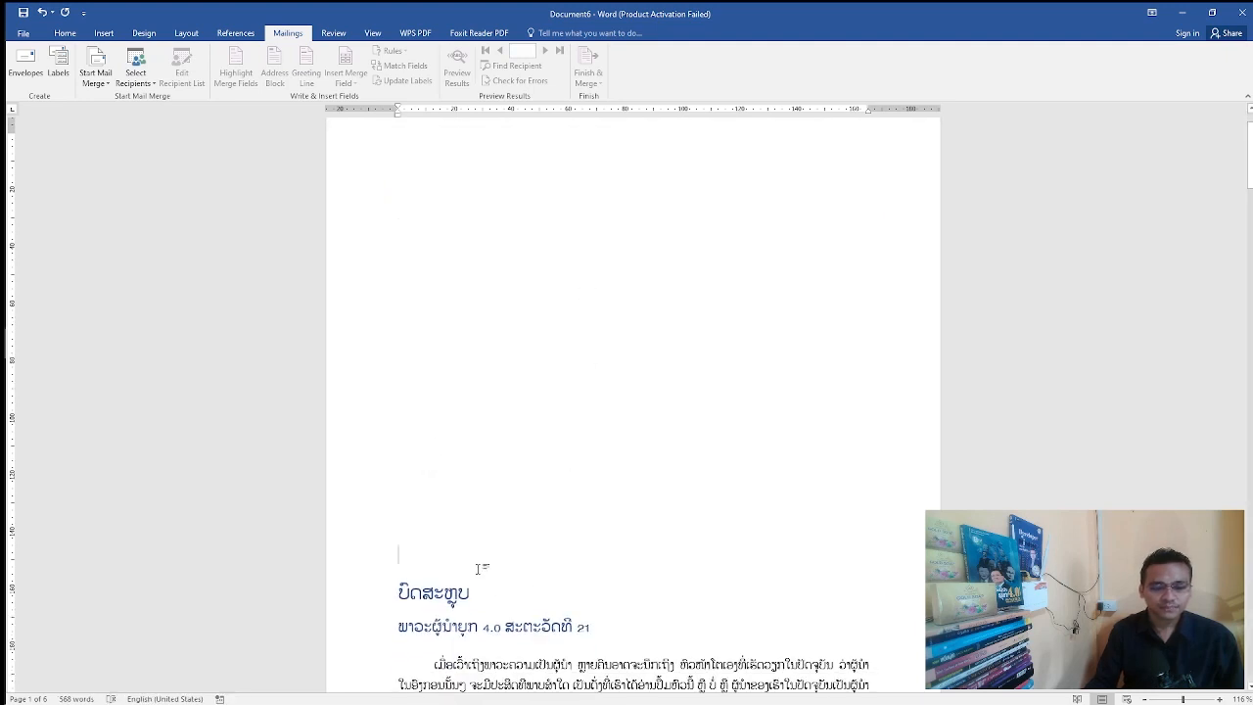
pyautogui.hotkey('ctrl', 'Home')
pyautogui.scroll(-2, 391, 589)
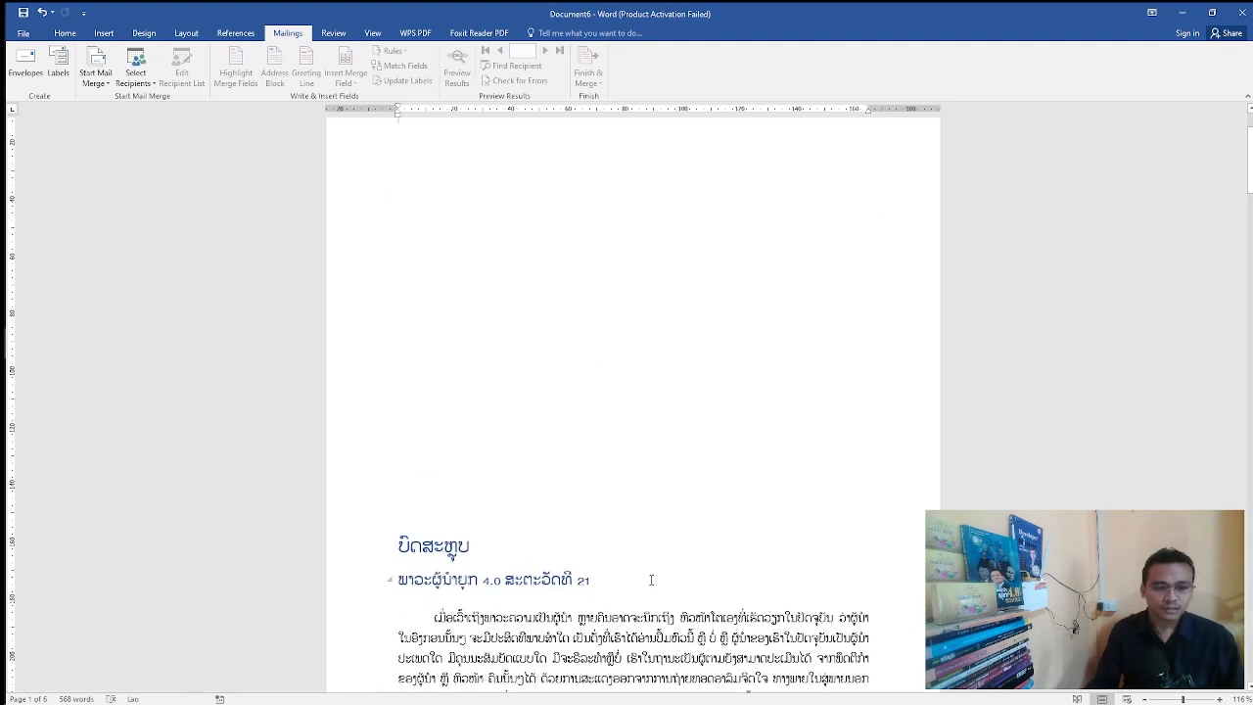
pyautogui.moveTo(651, 580); pyautogui.dragTo(306, 540)
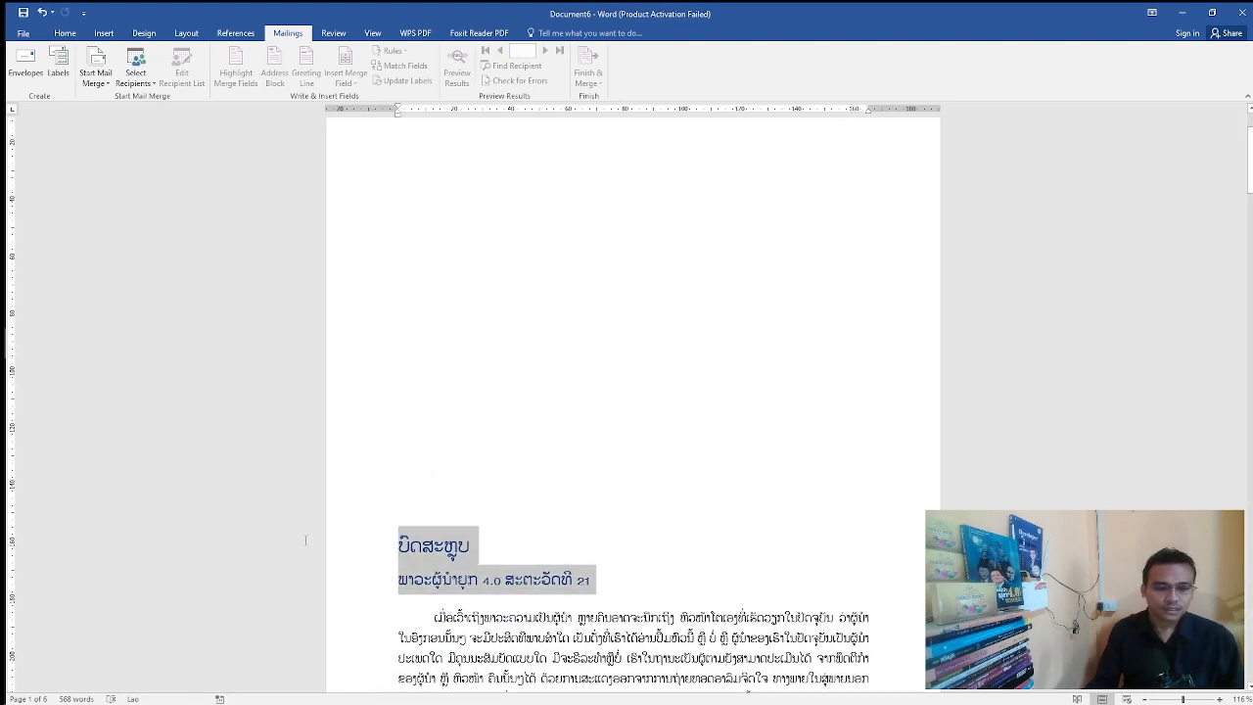
pyautogui.tripleClick(509, 557)
pyautogui.click(66, 34)
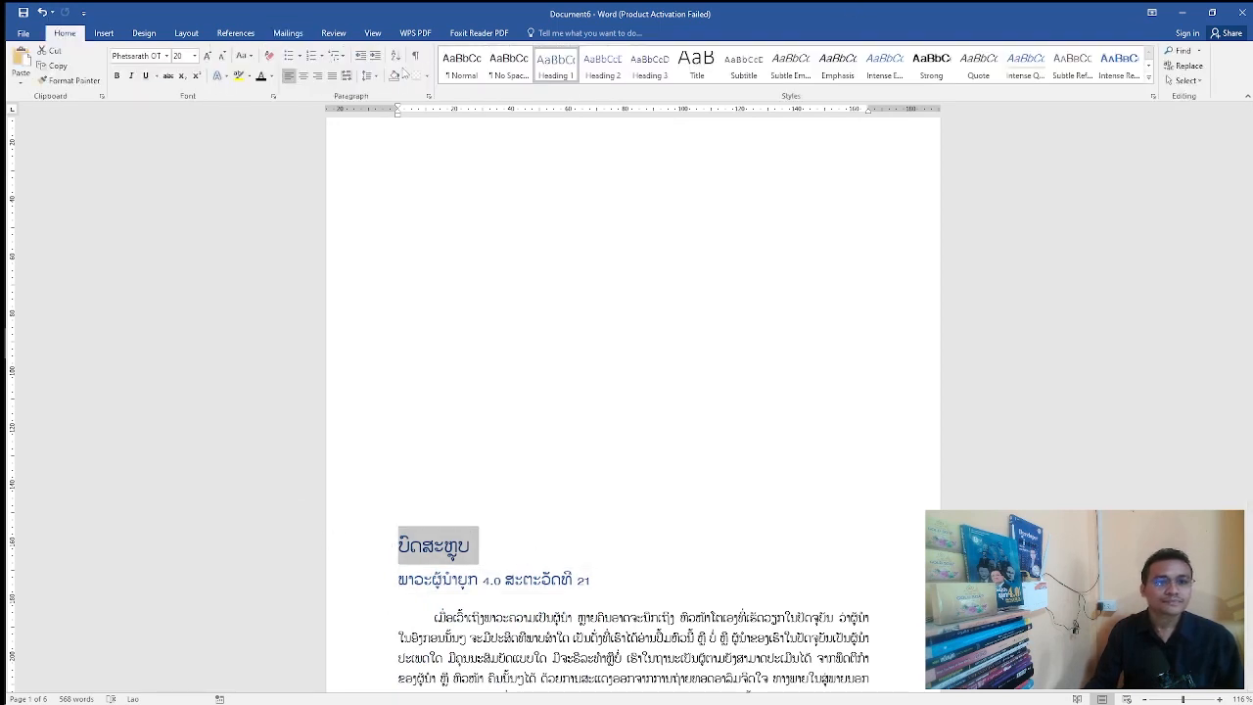
pyautogui.click(303, 76)
# Type '1.' at the start of the subheading to make it numbered item 1
pyautogui.scroll(-3, 588, 441)
pyautogui.click(400, 415)
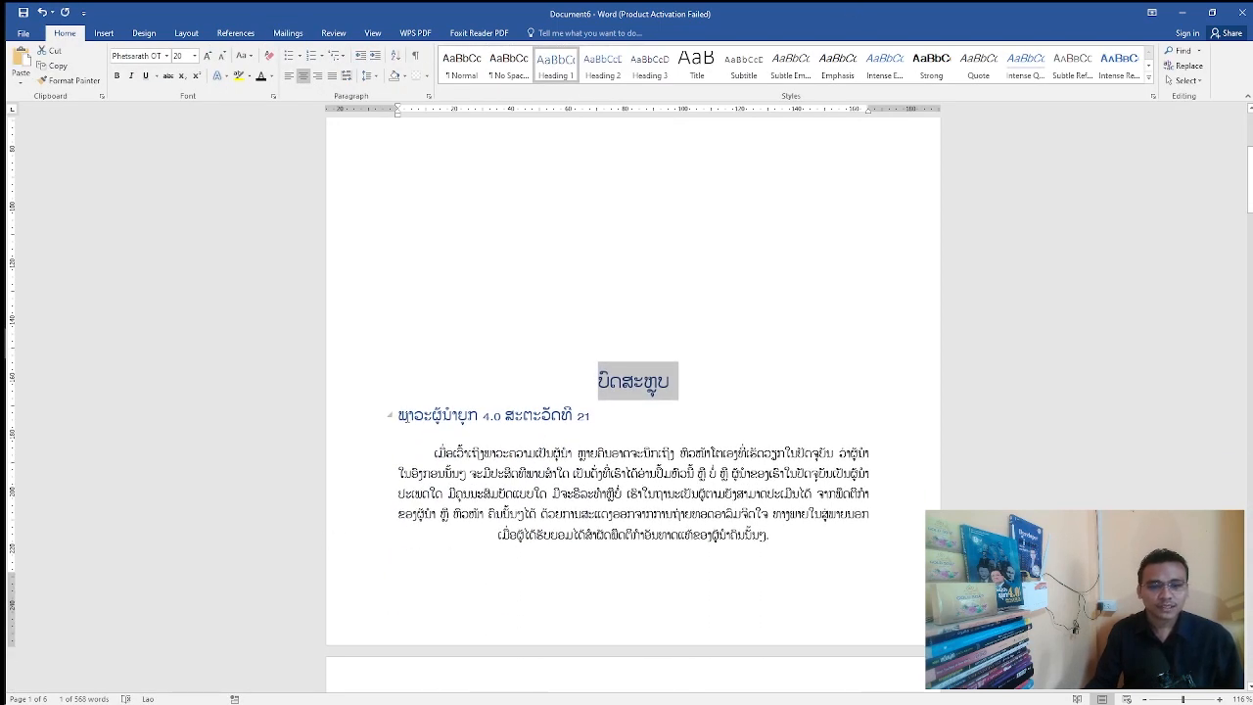
pyautogui.write('1')
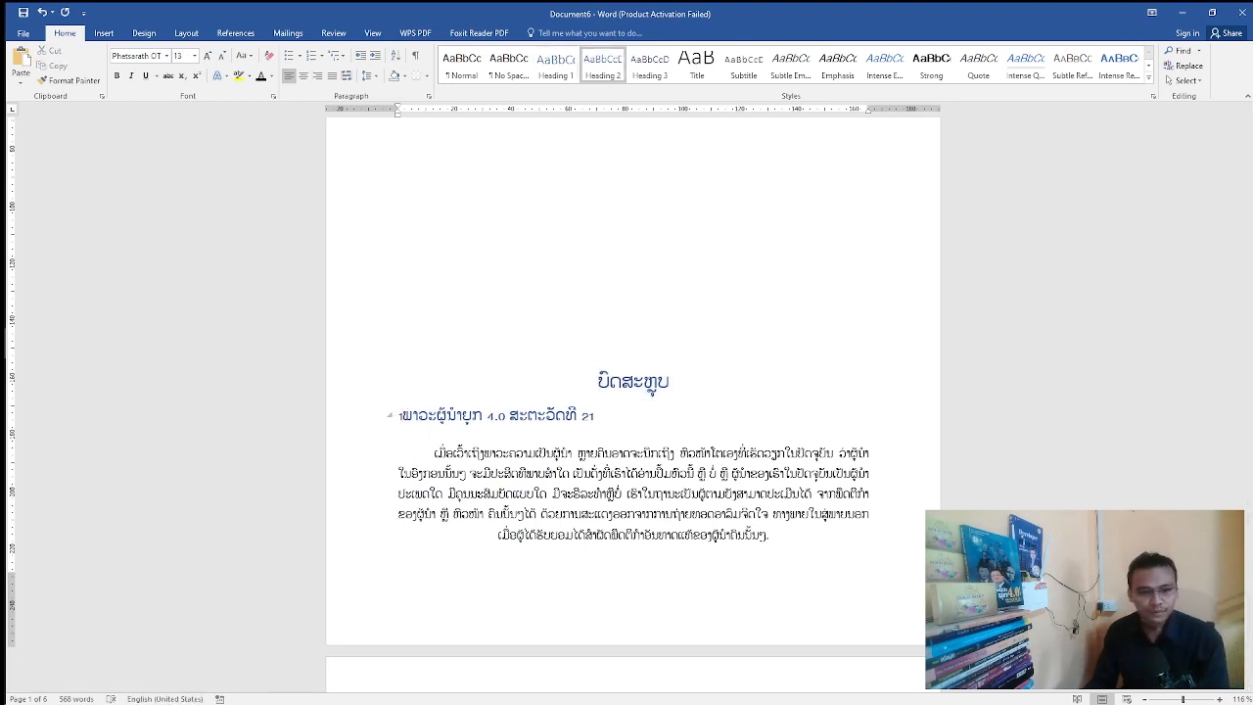
pyautogui.write('D')
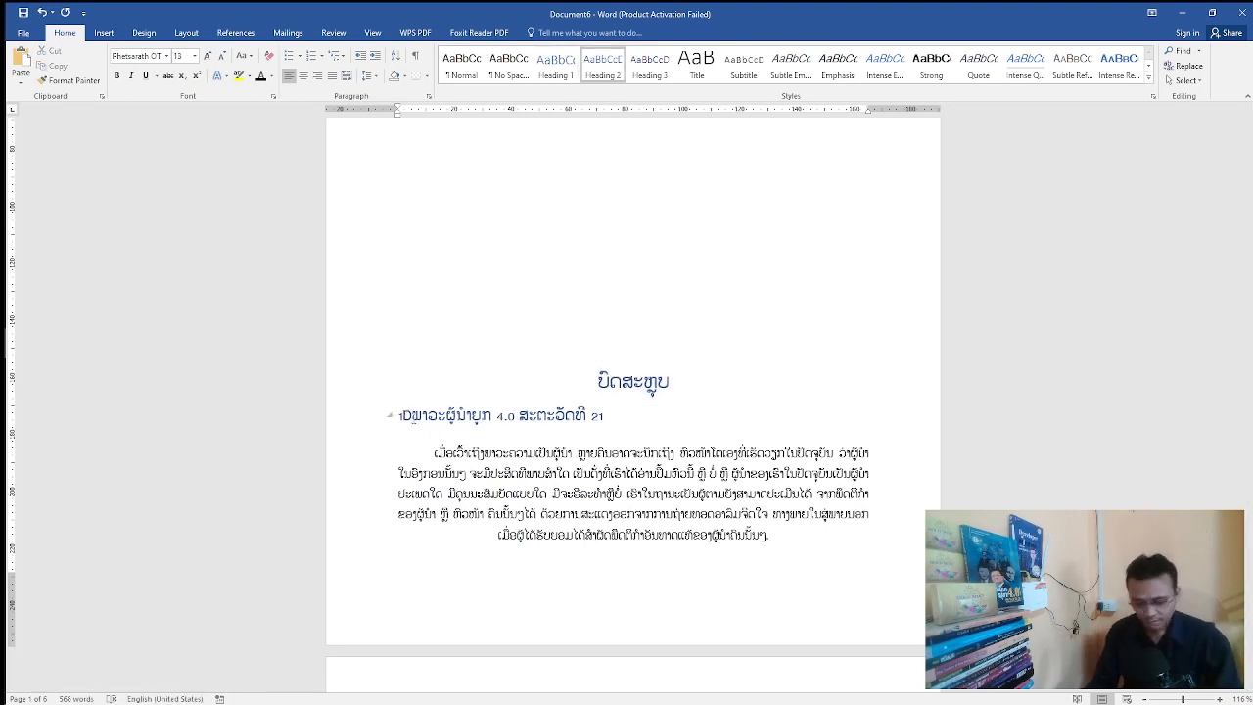
pyautogui.press('Delete')
pyautogui.press('BackSpace')
pyautogui.write('.')
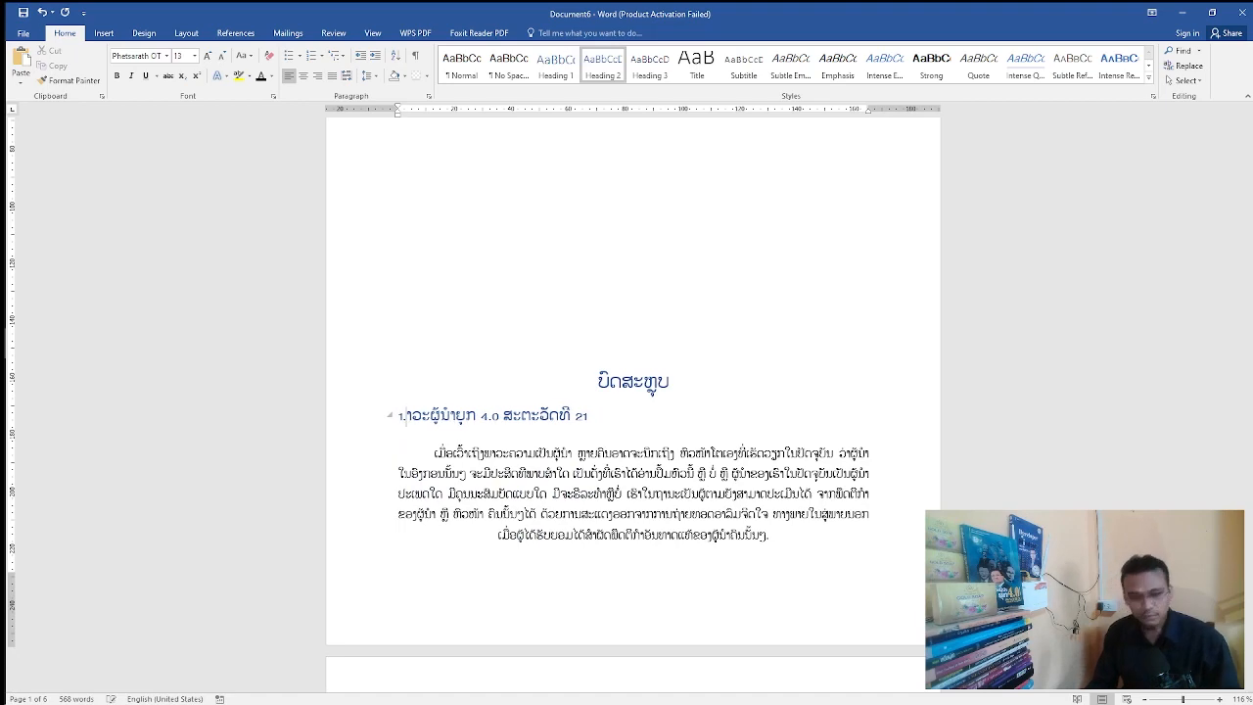
pyautogui.scroll(-3, 468, 428)
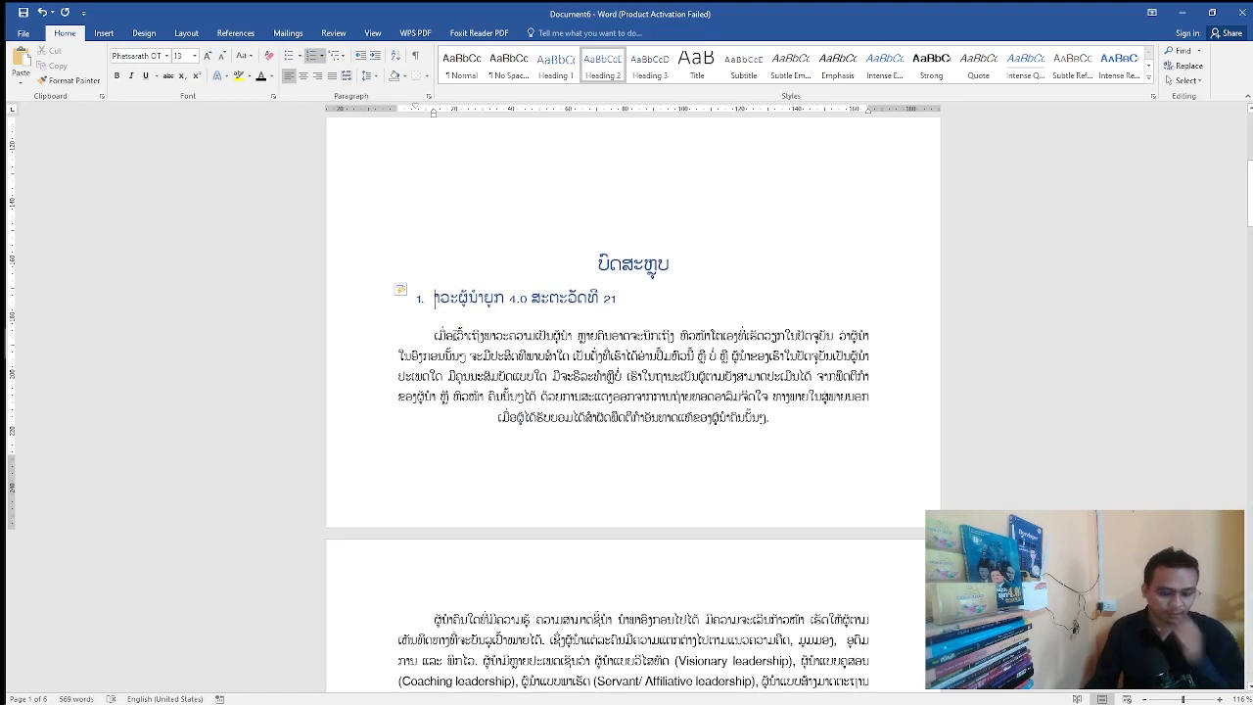
# Restore the missing Lao letter ພ at the start of the subheading
pyautogui.press('super+space')
pyautogui.press('super+space')
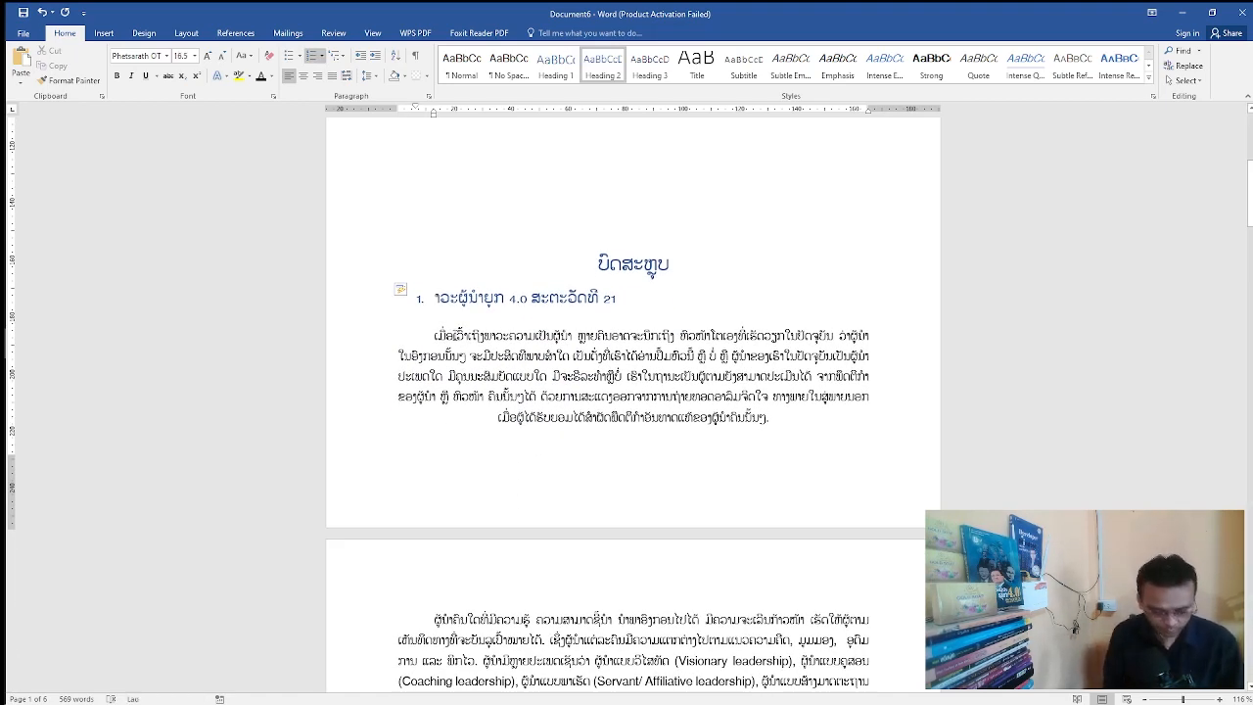
pyautogui.write('ພ')
pyautogui.scroll(-12, 460, 340)
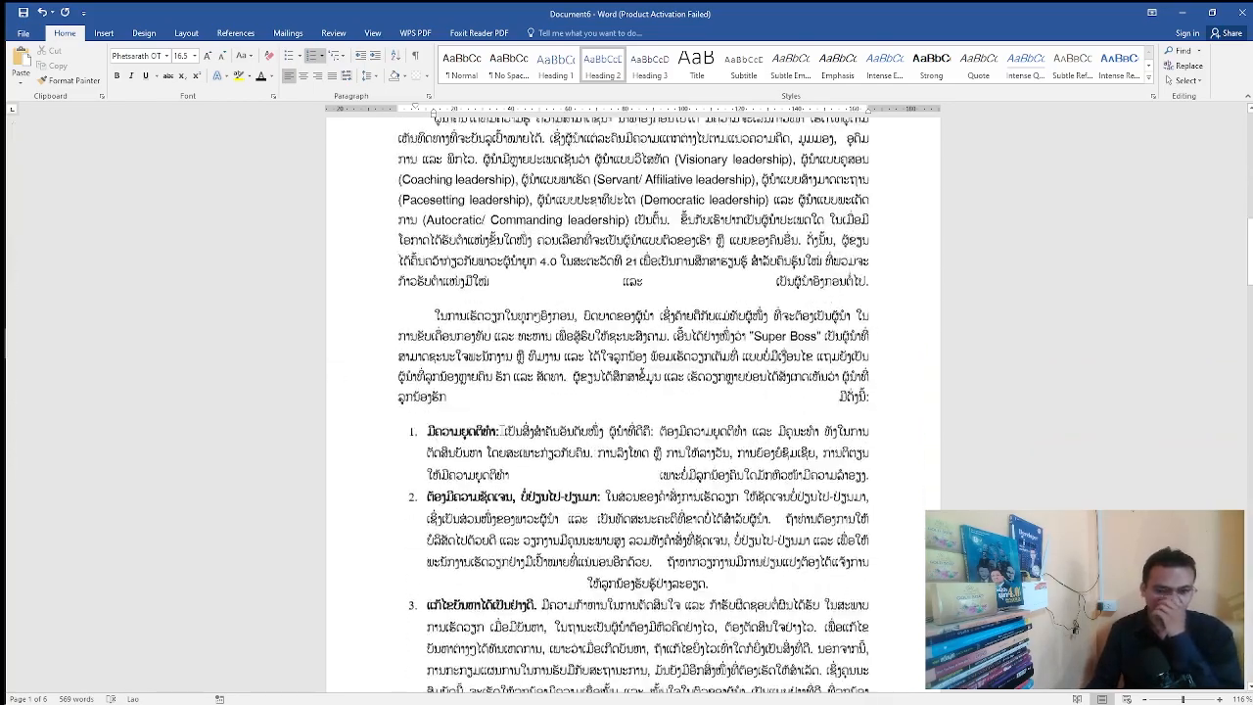
pyautogui.scroll(-10, 502, 430)
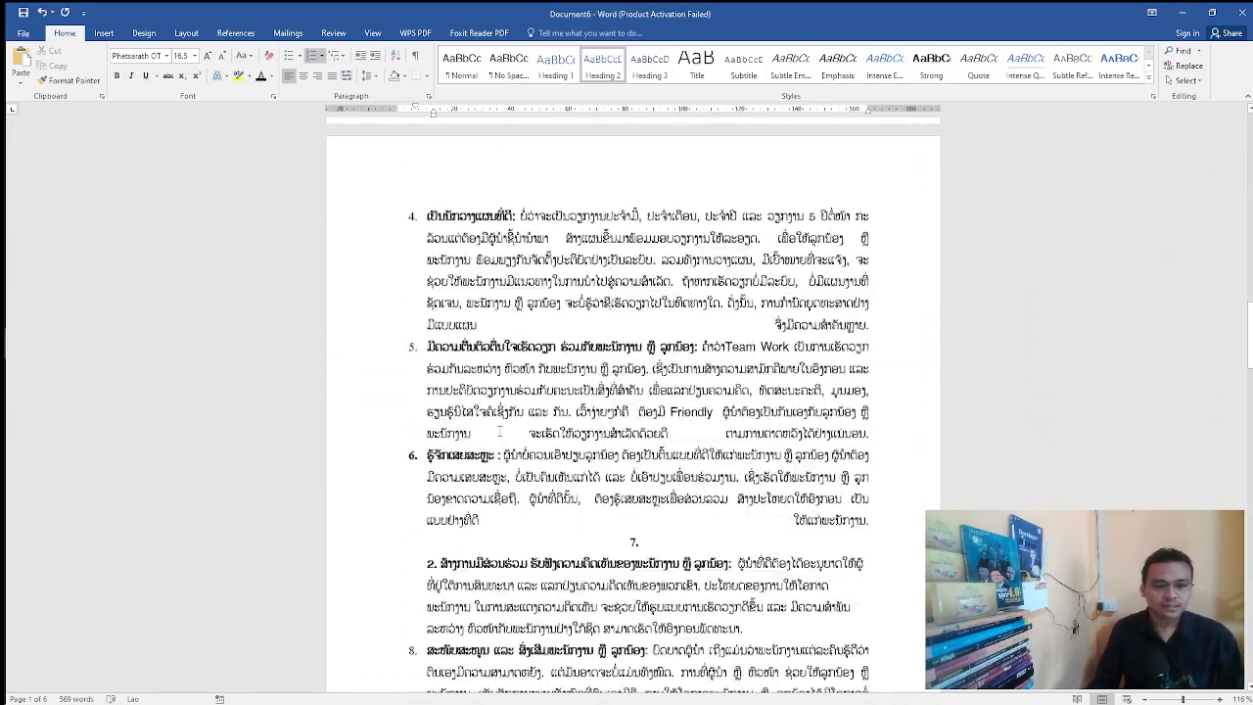
# Split list item 2's bold heading from its body text, which becomes item 3
pyautogui.click(436, 408)
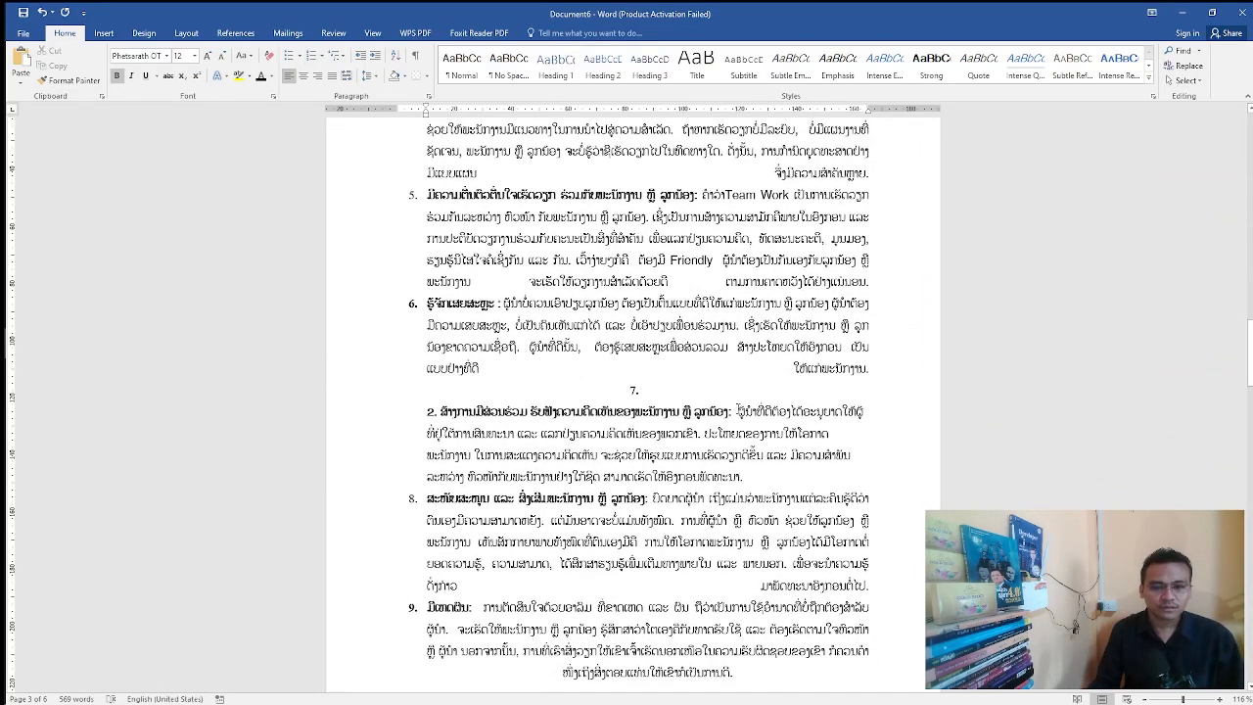
pyautogui.press('Return')
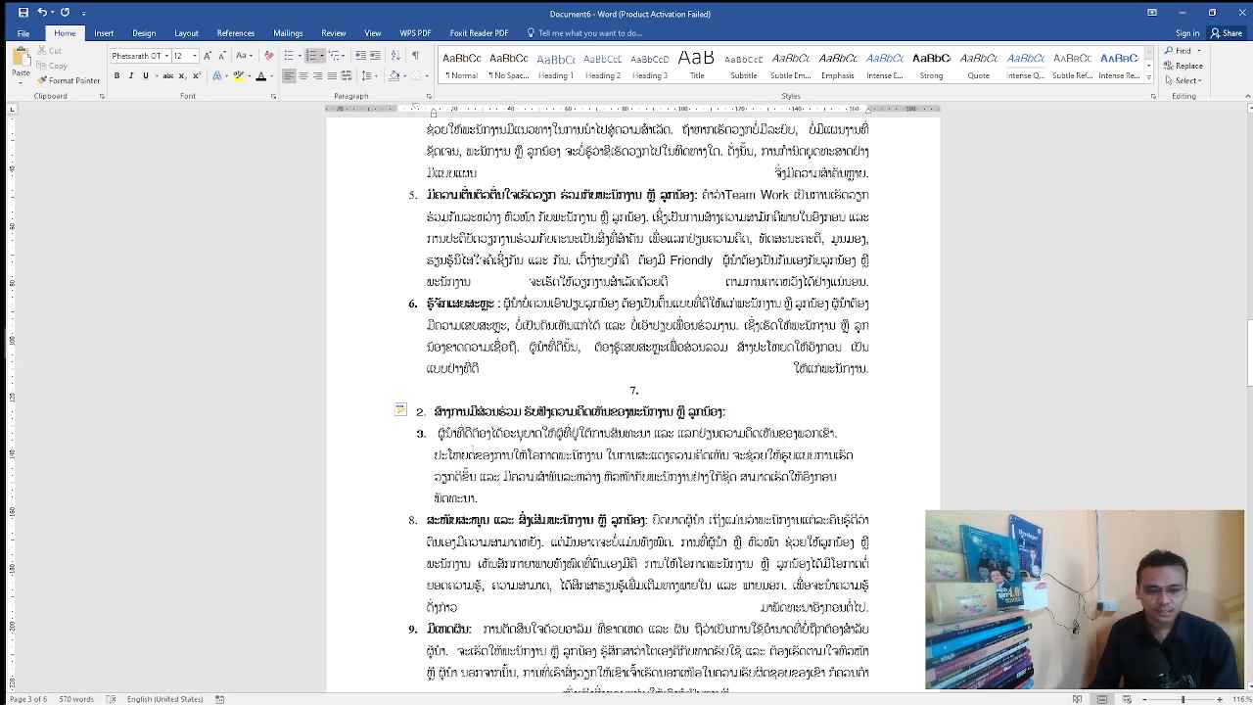
pyautogui.press('Return')
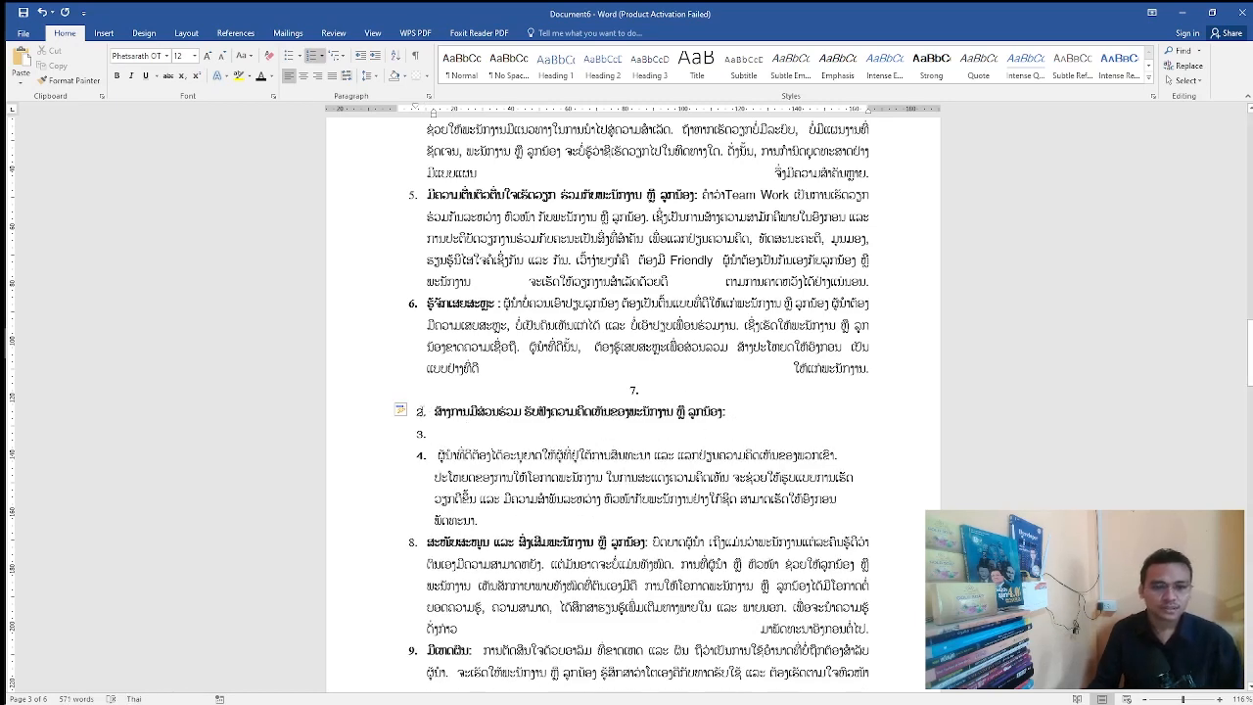
pyautogui.click(423, 411)
pyautogui.click(440, 430)
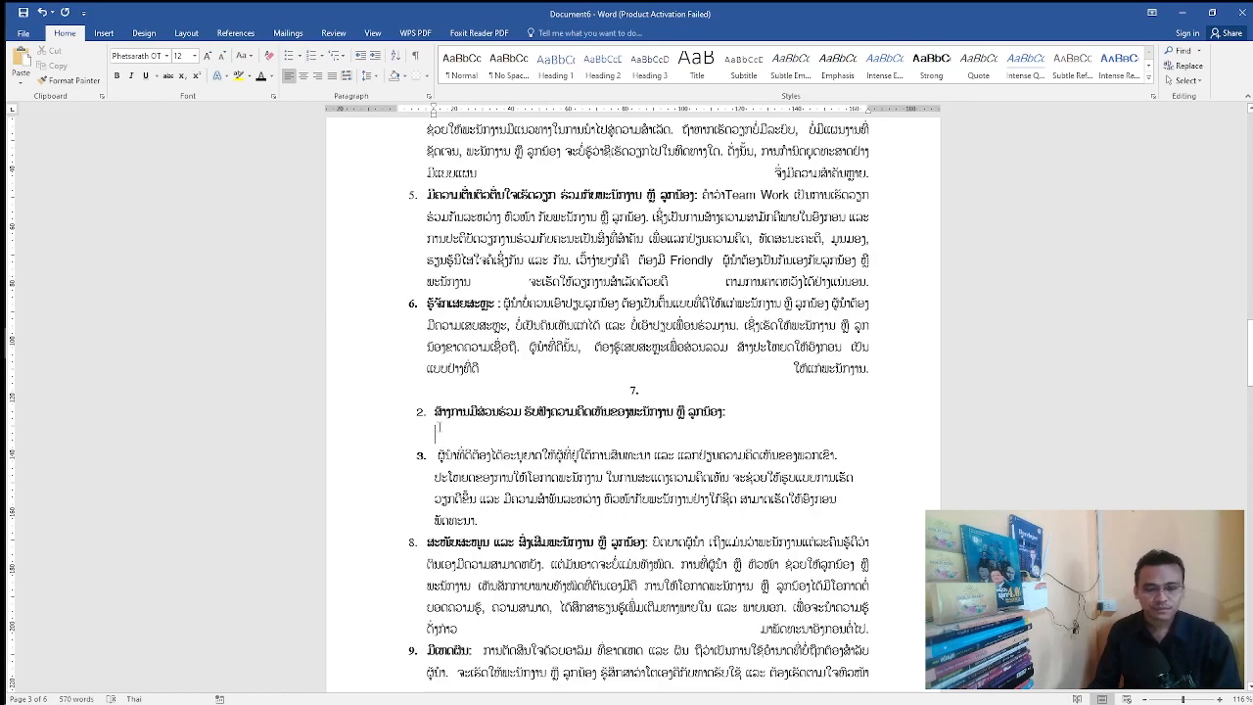
pyautogui.scroll(-3, 525, 407)
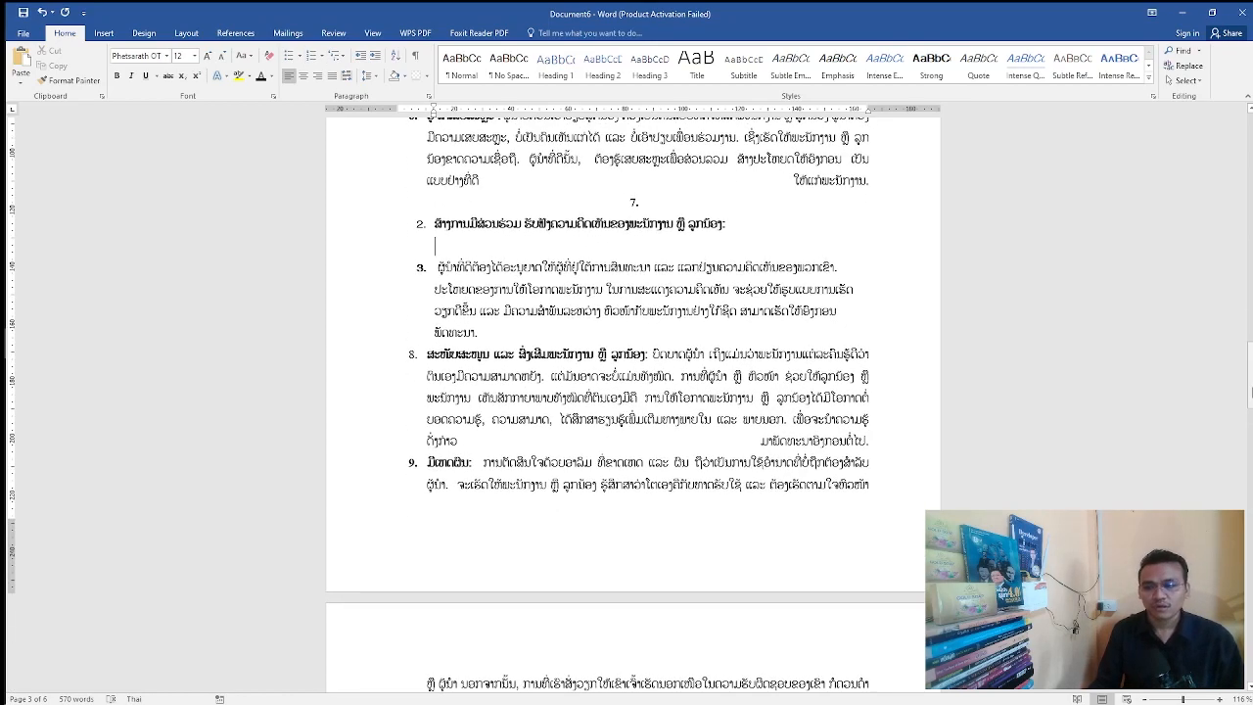
pyautogui.moveTo(1250, 374); pyautogui.dragTo(1211, 53)
pyautogui.scroll(4, 694, 363)
pyautogui.scroll(-2, 676, 420)
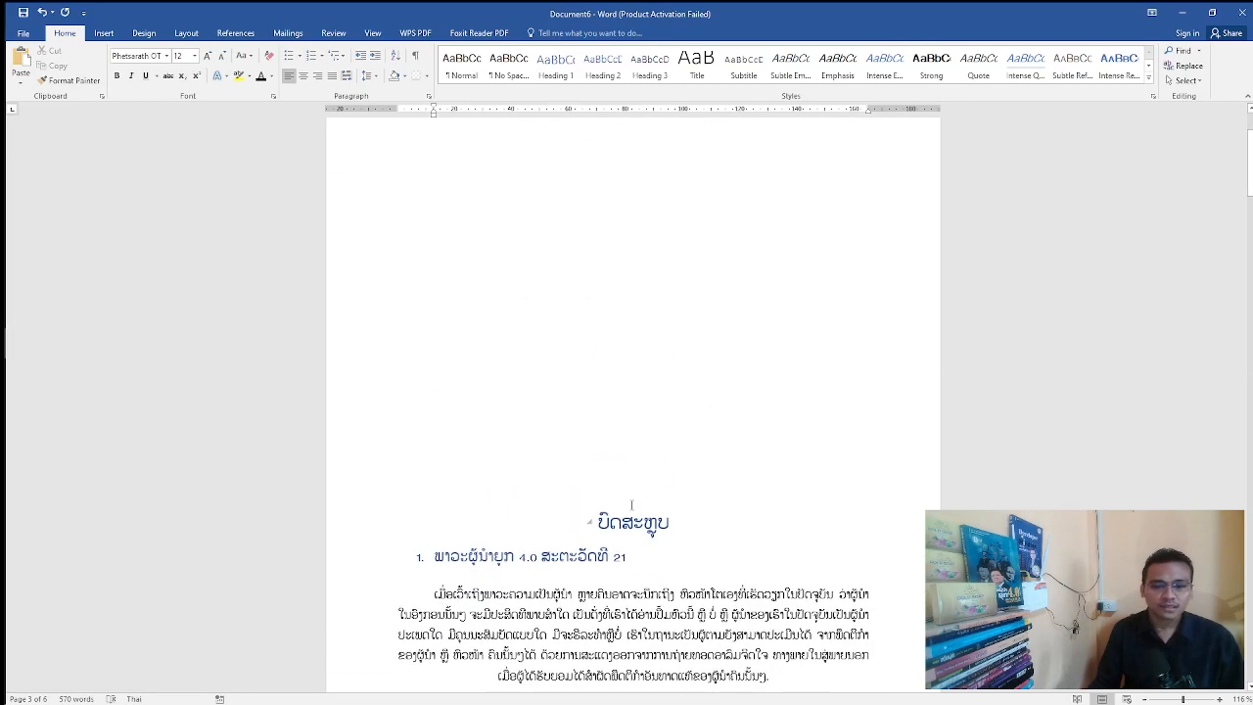
# Add an empty line above ບົດສະຫຼຸບ so it starts page 2, and select the heading
pyautogui.click(632, 519)
pyautogui.click(594, 463)
pyautogui.press('Return')
pyautogui.press('Return')
pyautogui.press('Return')
pyautogui.press('Return')
pyautogui.press('Return')
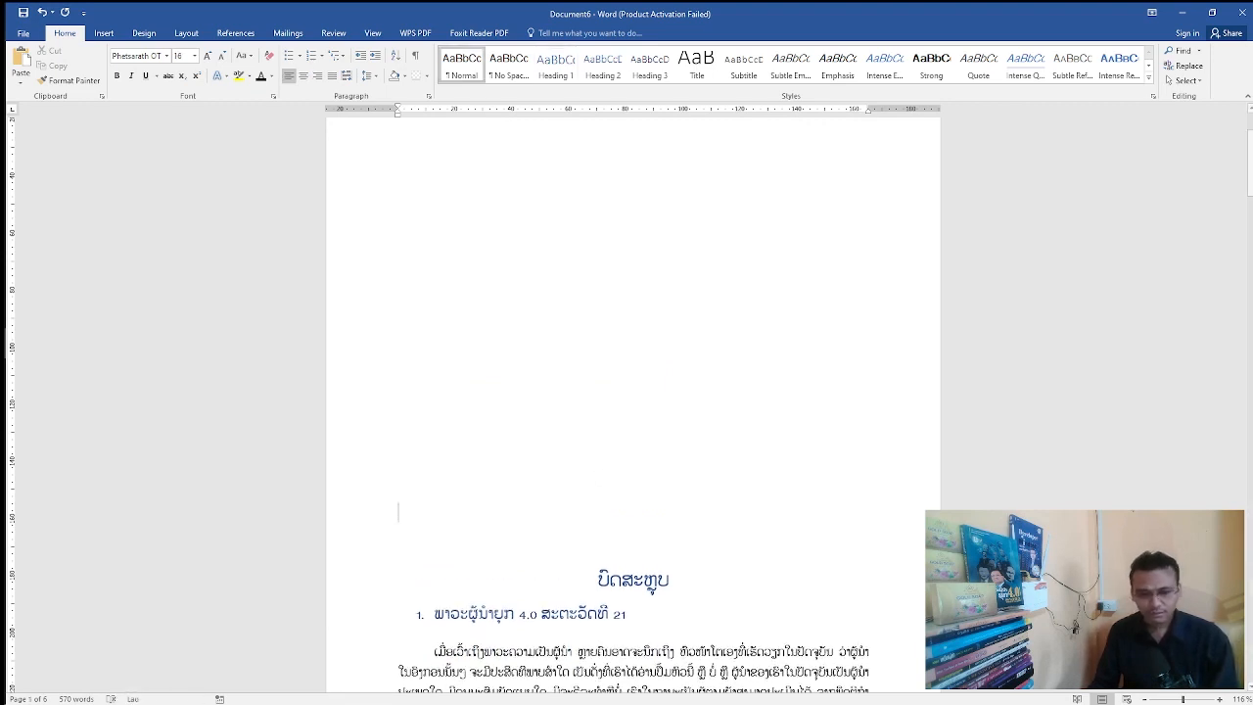
pyautogui.scroll(-4, 727, 520)
pyautogui.scroll(1, 707, 480)
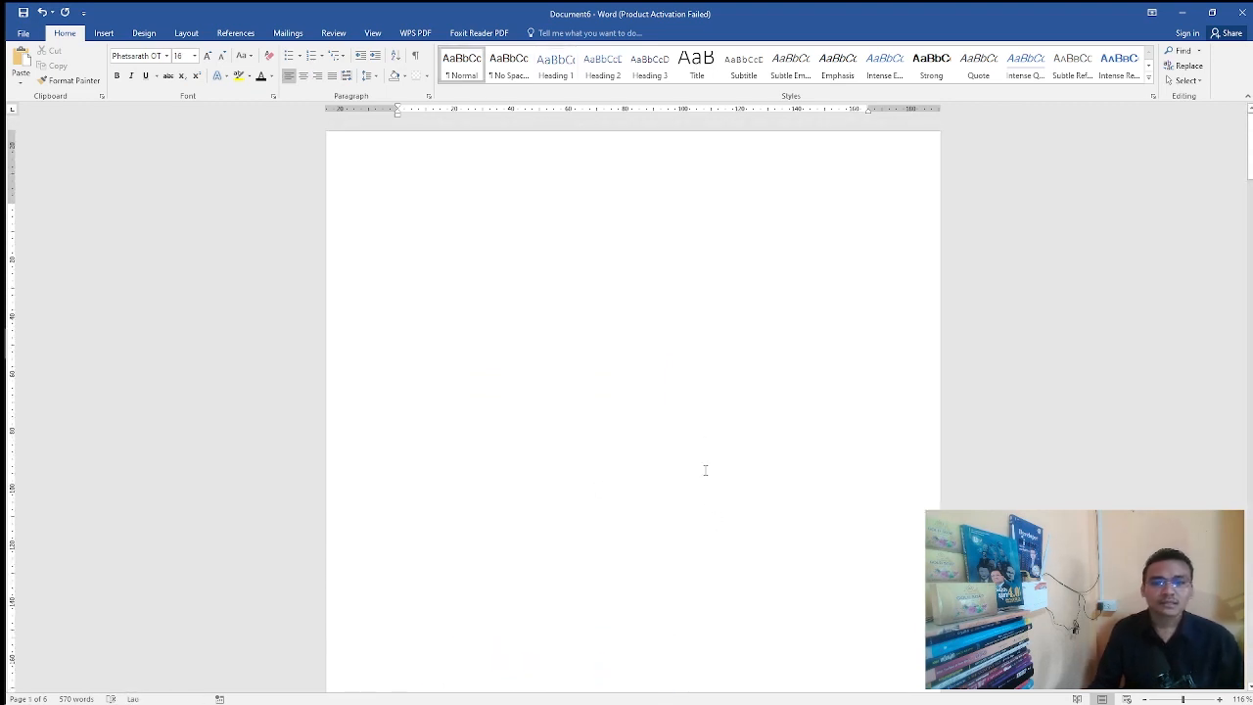
pyautogui.scroll(-3, 651, 285)
pyautogui.scroll(3, 651, 284)
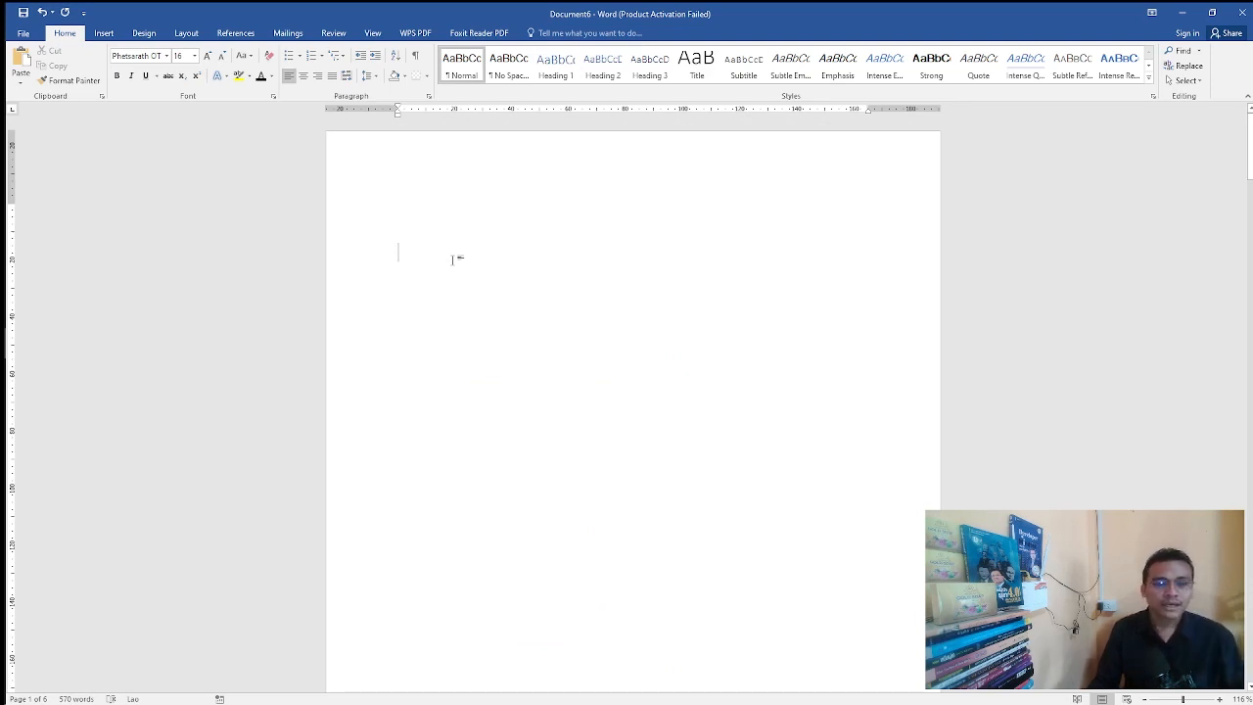
pyautogui.scroll(-10, 461, 272)
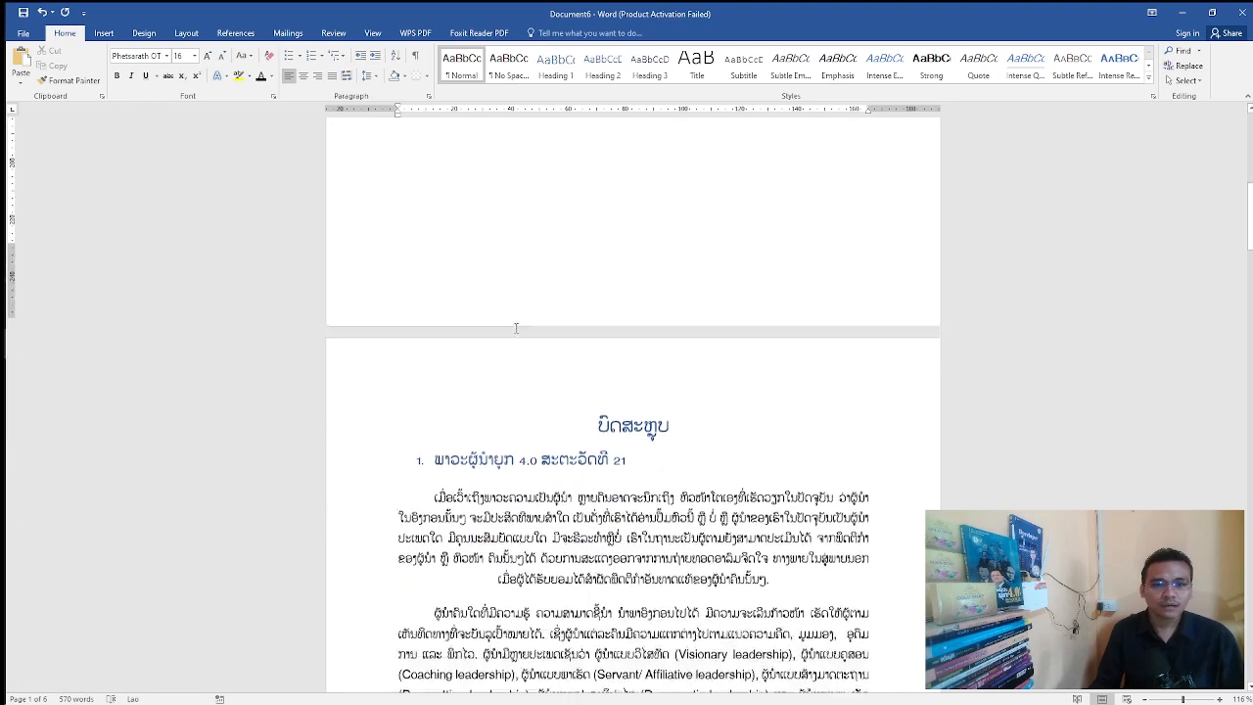
pyautogui.moveTo(717, 421); pyautogui.dragTo(597, 418)
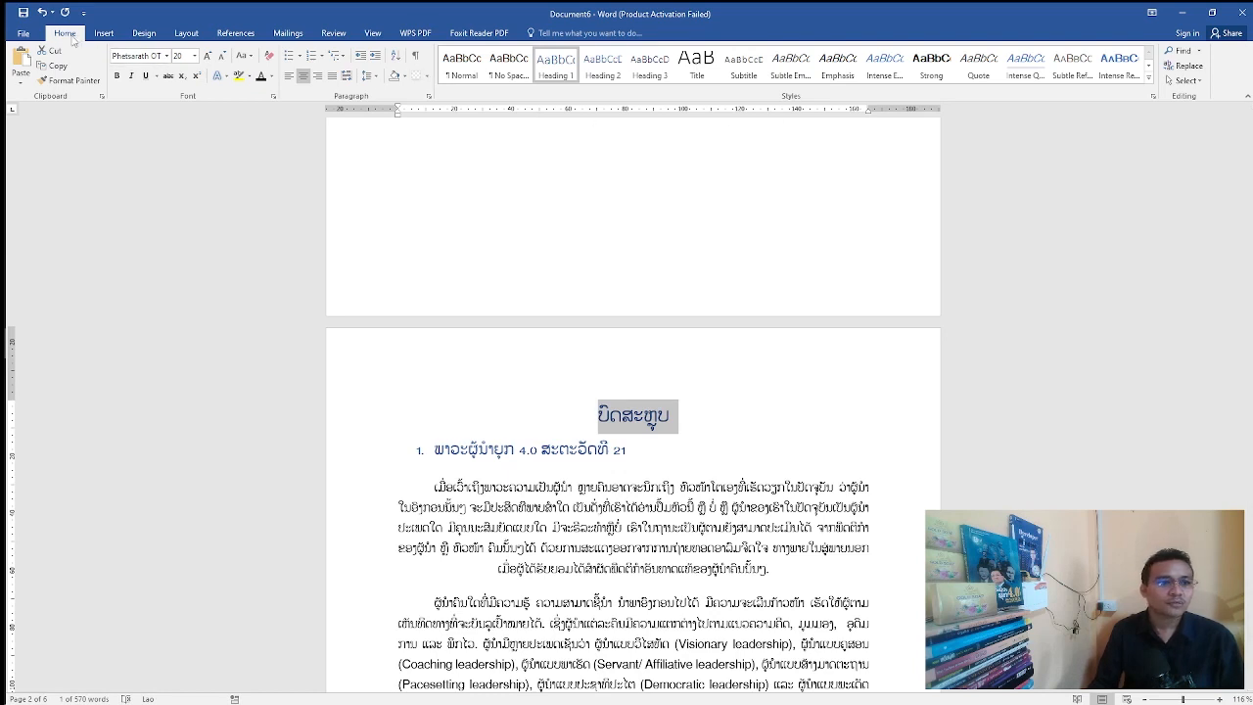
# Give the ບົດສະຫຼຸບ title the Heading 1 style in Phetsarath OT
pyautogui.click(556, 69)
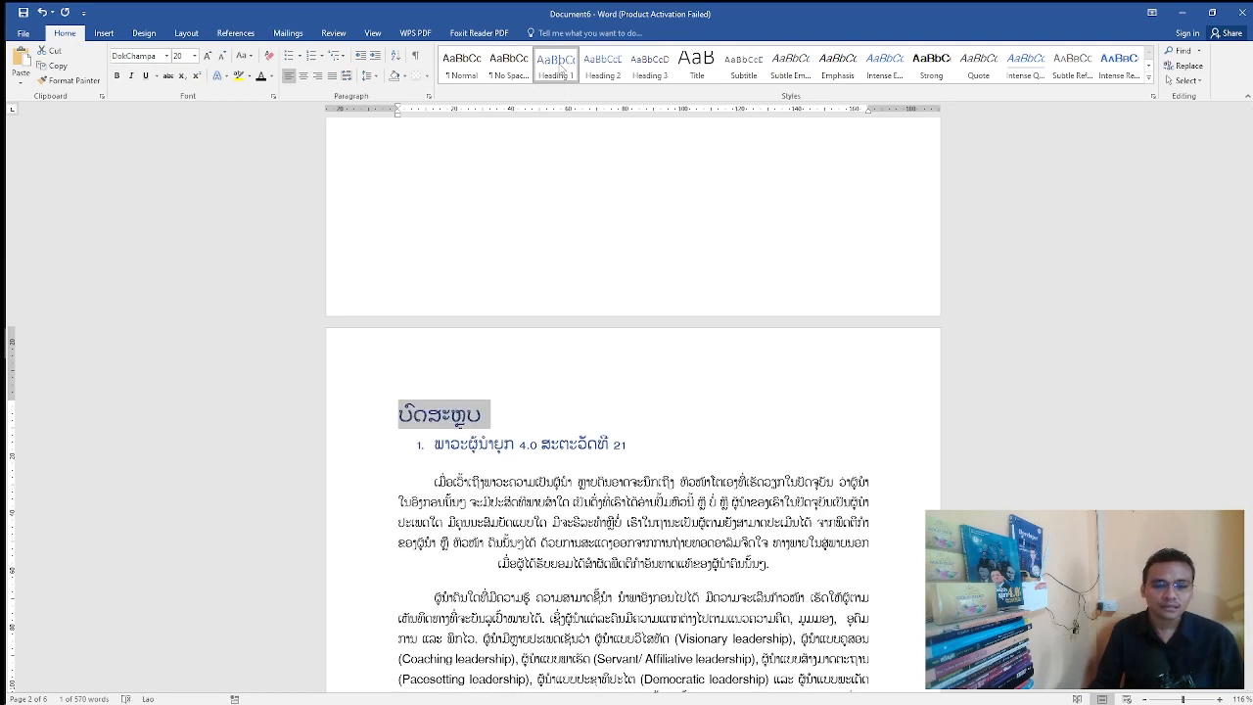
pyautogui.click(167, 55)
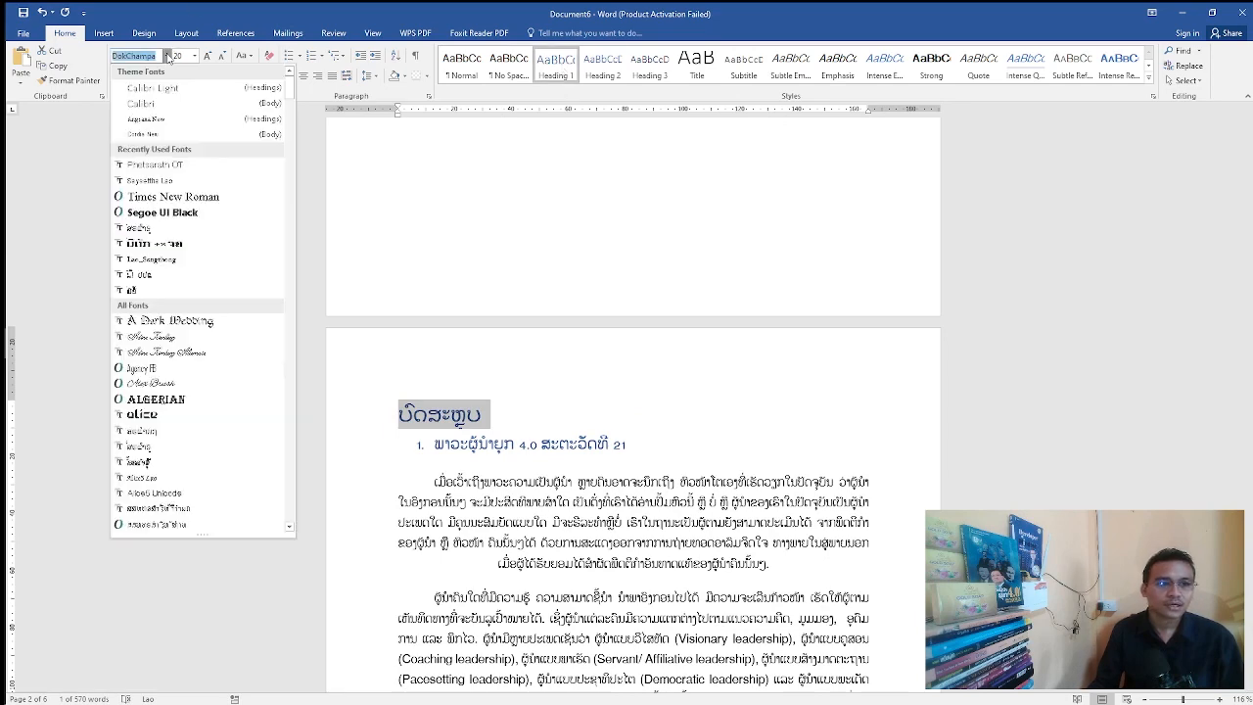
pyautogui.click(166, 166)
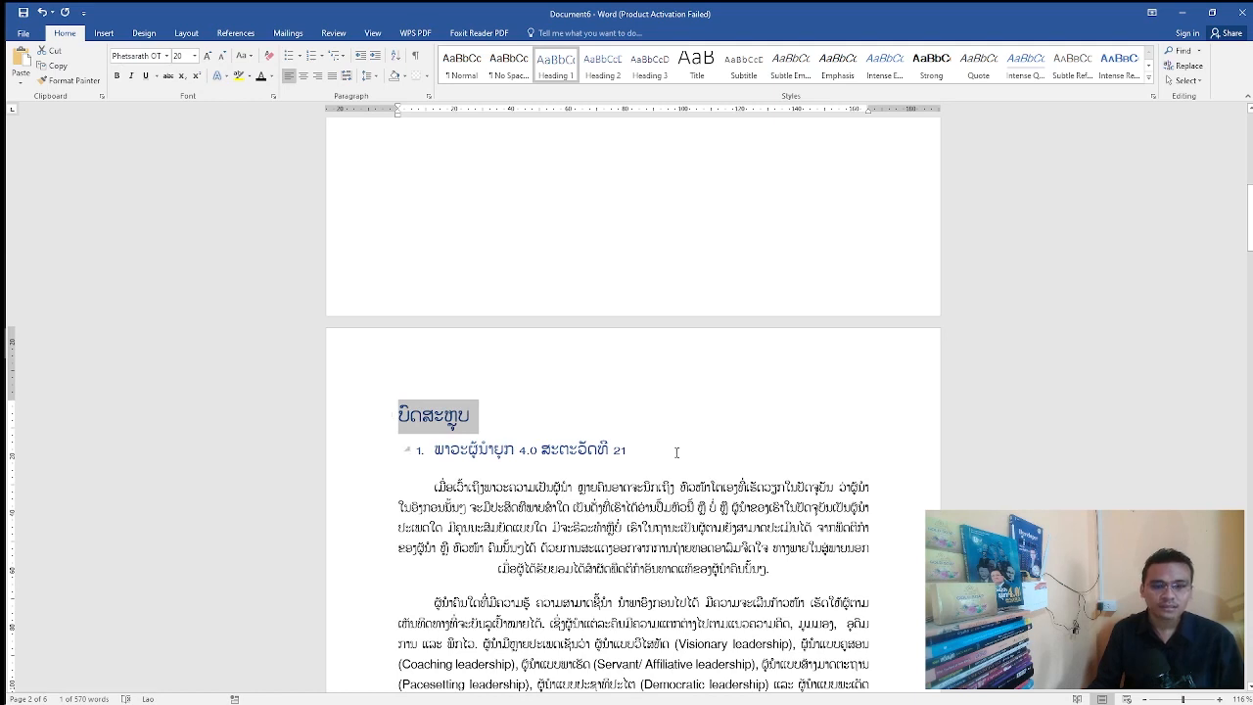
# Set the subheading ພາວະຜູ້ນຳຍຸກ 4.0 ສະຕະວັດທີ 21 to Heading 2 in Phetsarath OT
pyautogui.moveTo(627, 450); pyautogui.dragTo(435, 450)
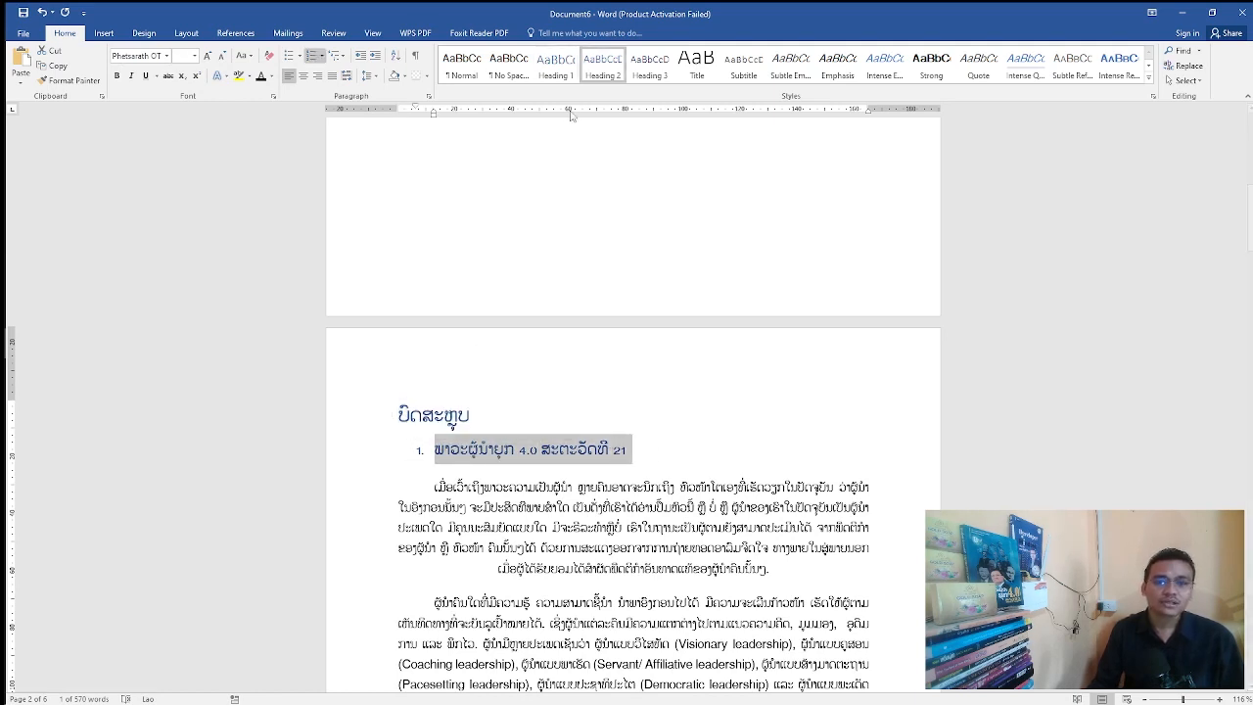
pyautogui.click(603, 65)
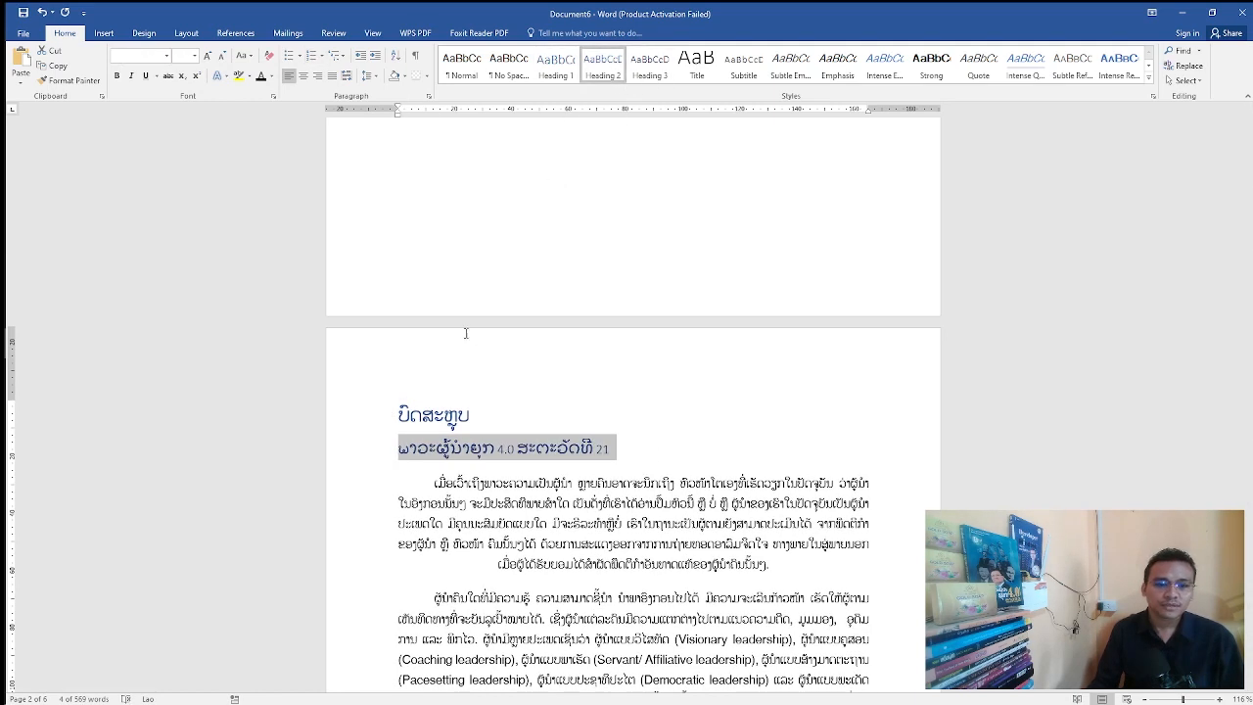
pyautogui.click(166, 56)
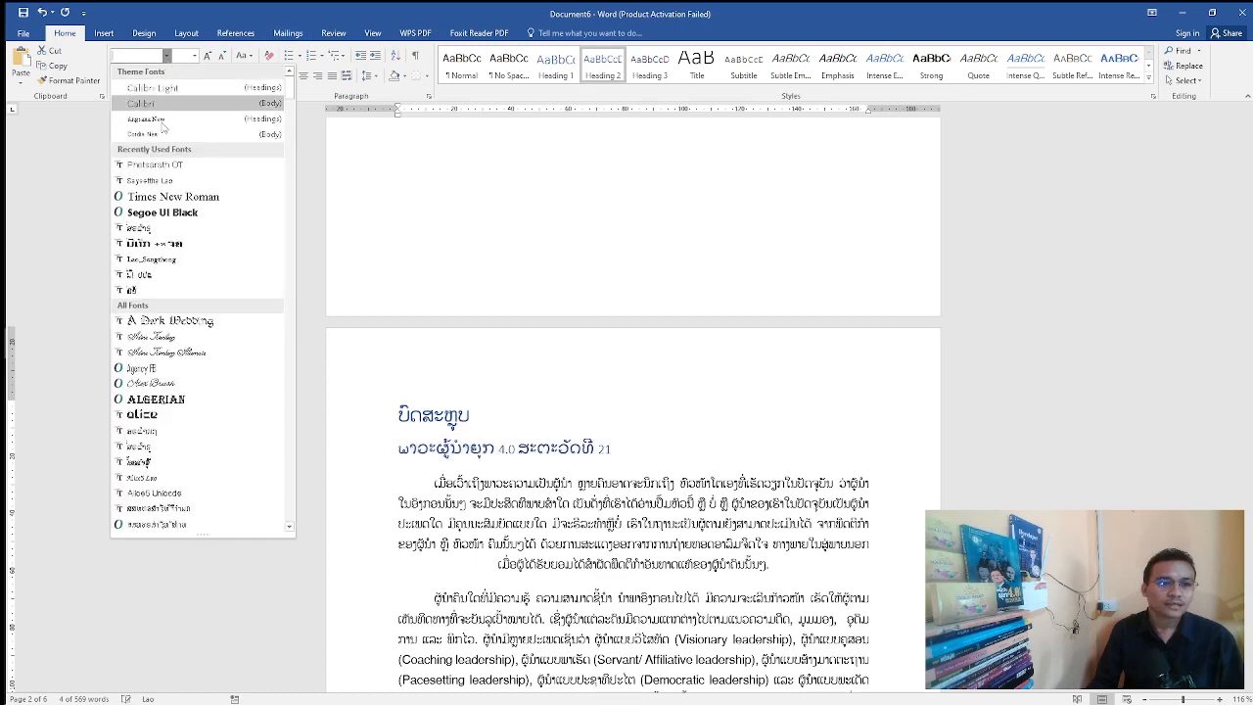
pyautogui.click(154, 165)
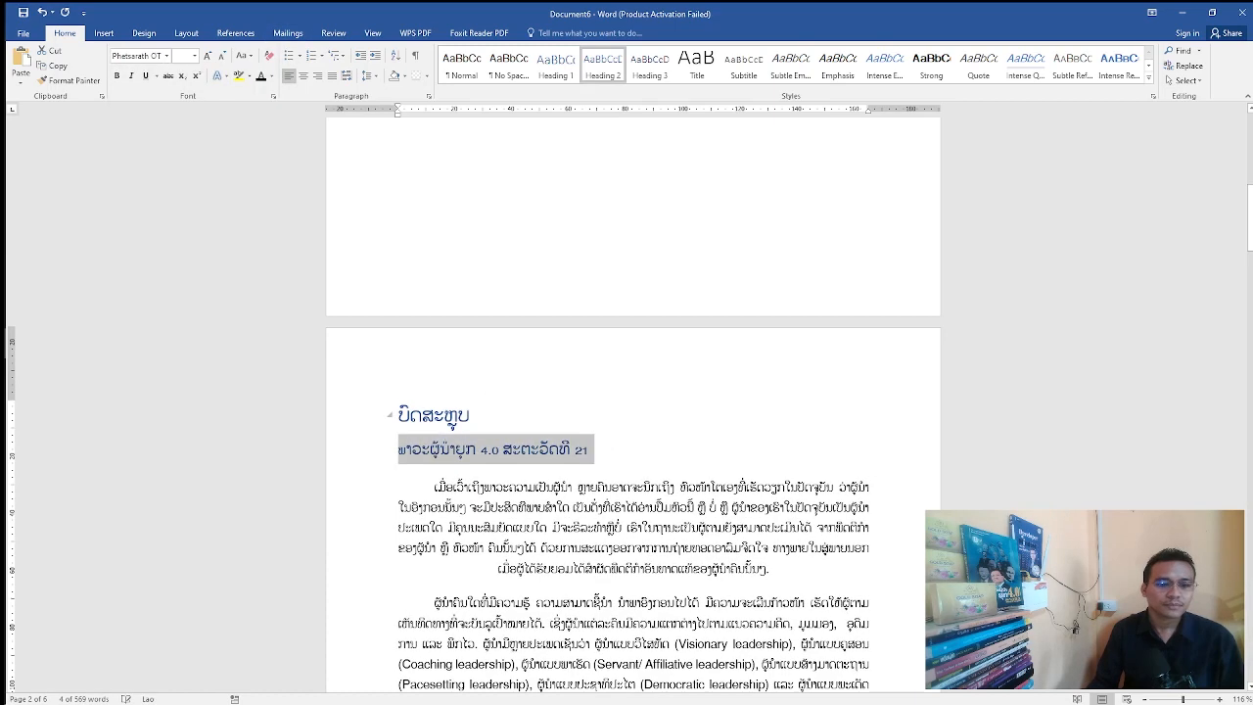
pyautogui.click(399, 453)
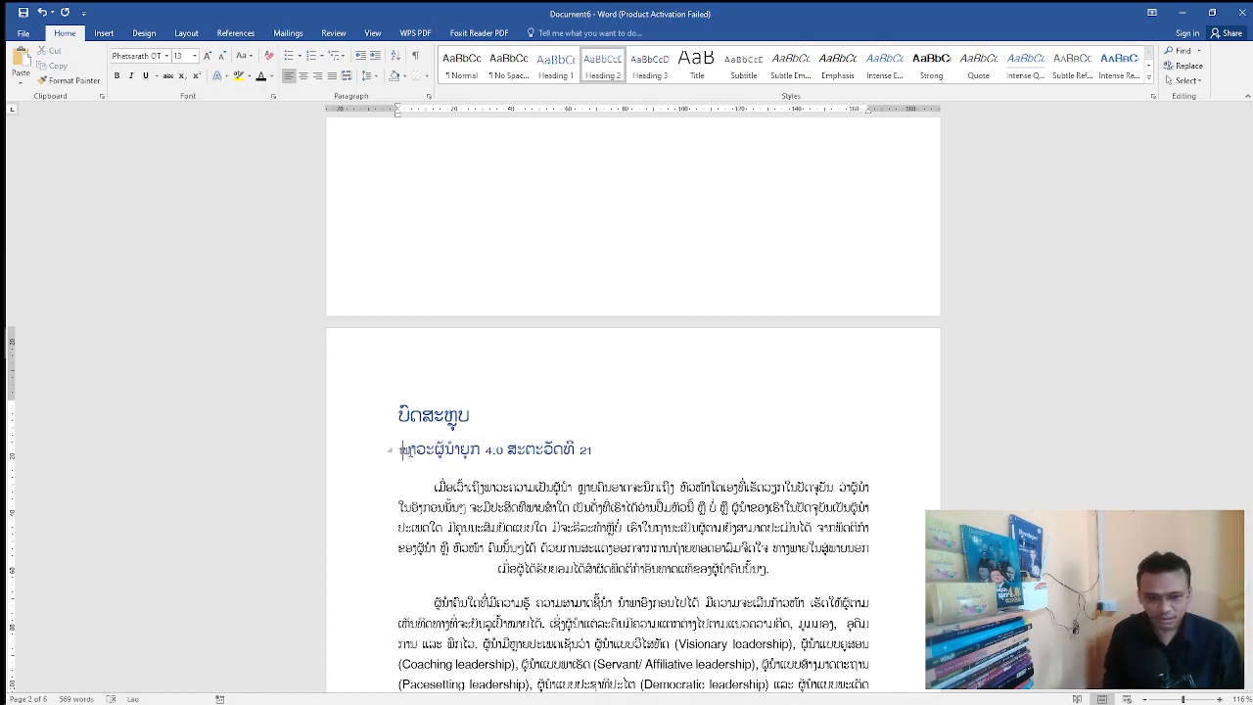
# Apply Heading 2 to the staff-participation line under item 7
pyautogui.write('1.')
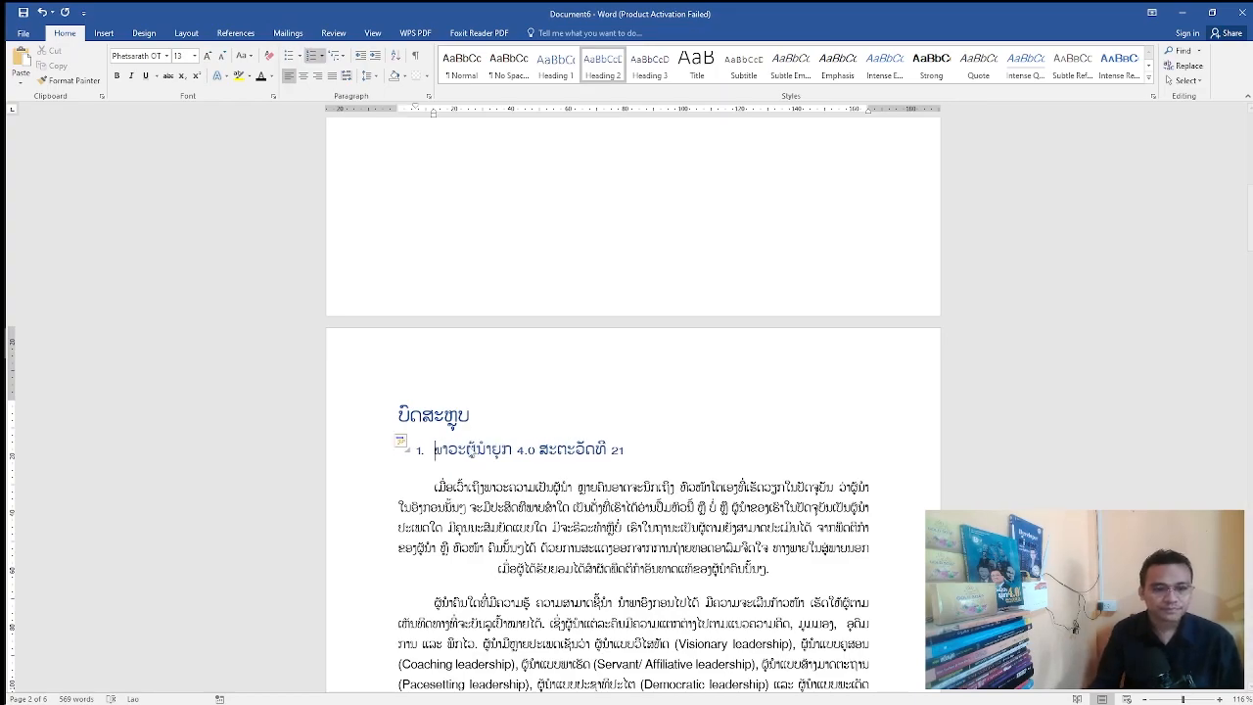
pyautogui.scroll(-15, 632, 411)
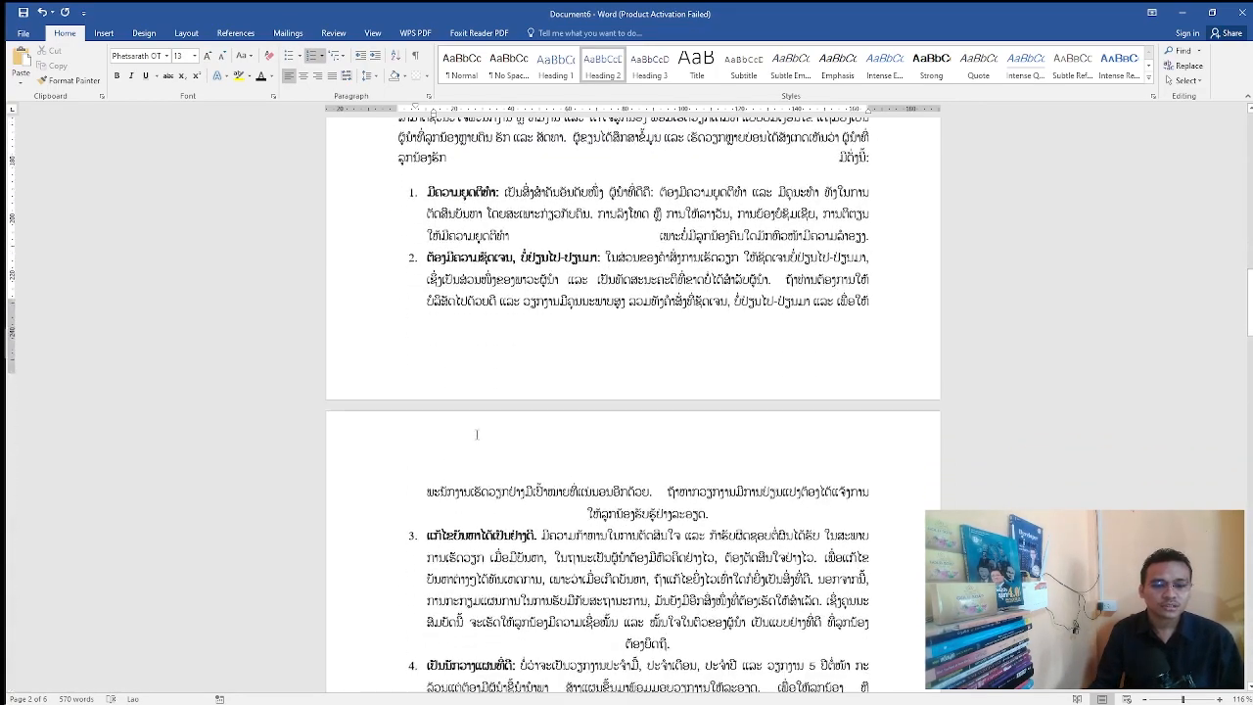
pyautogui.scroll(-5, 477, 436)
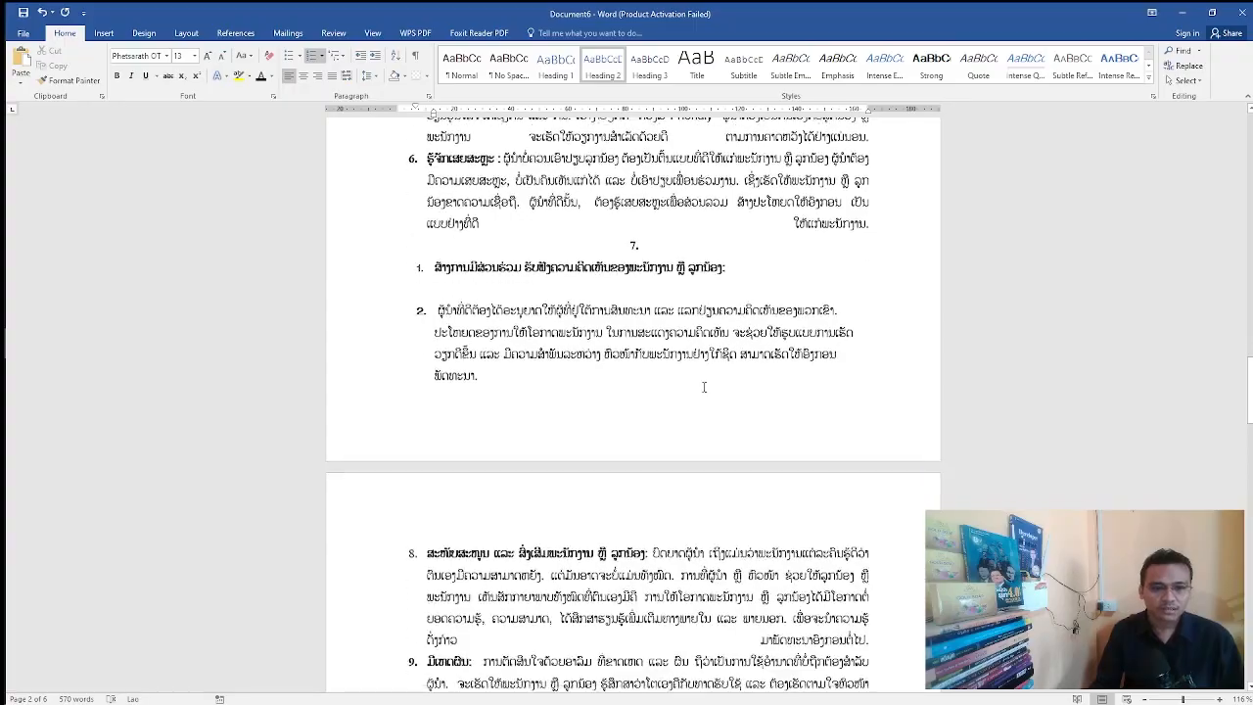
pyautogui.scroll(-15, 731, 386)
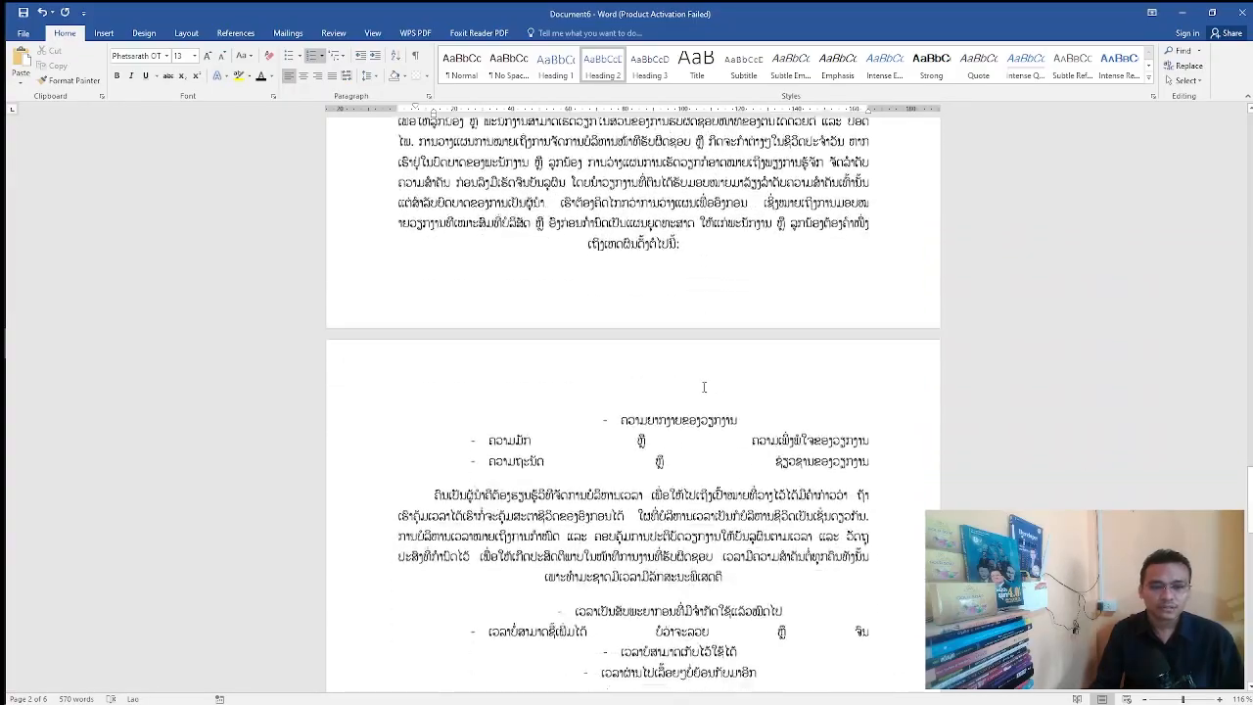
pyautogui.scroll(-15, 732, 386)
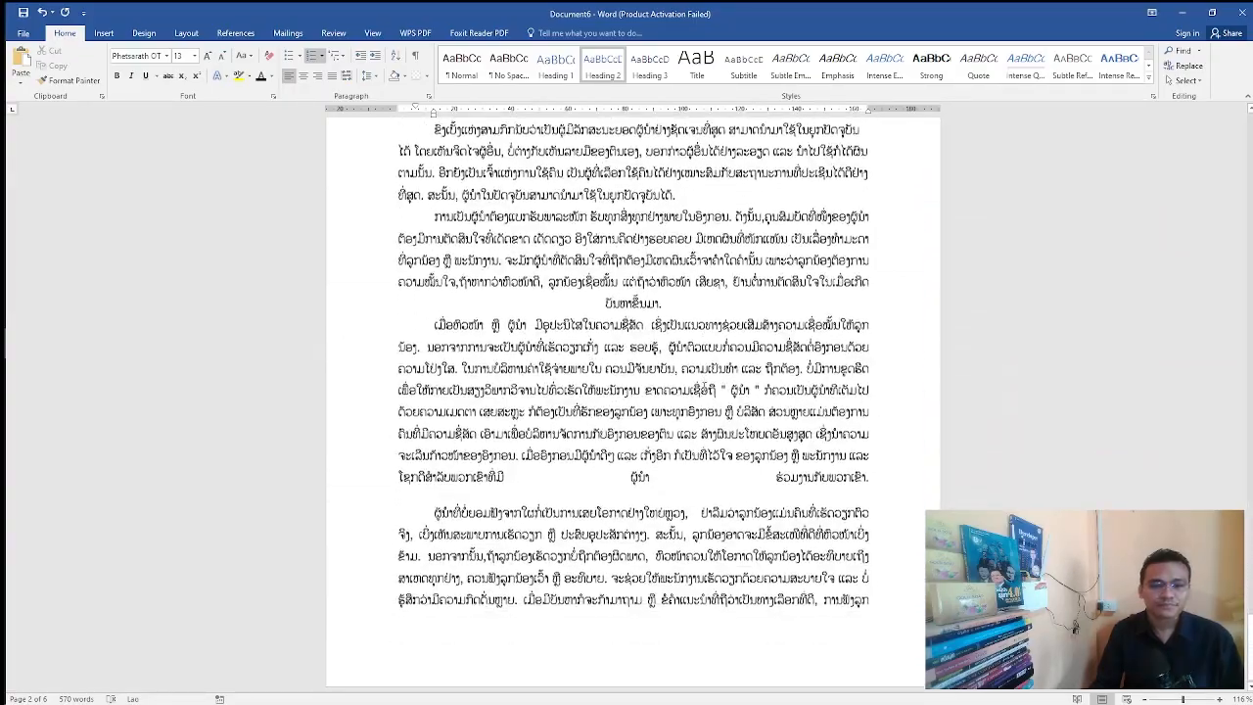
pyautogui.scroll(5, 633, 391)
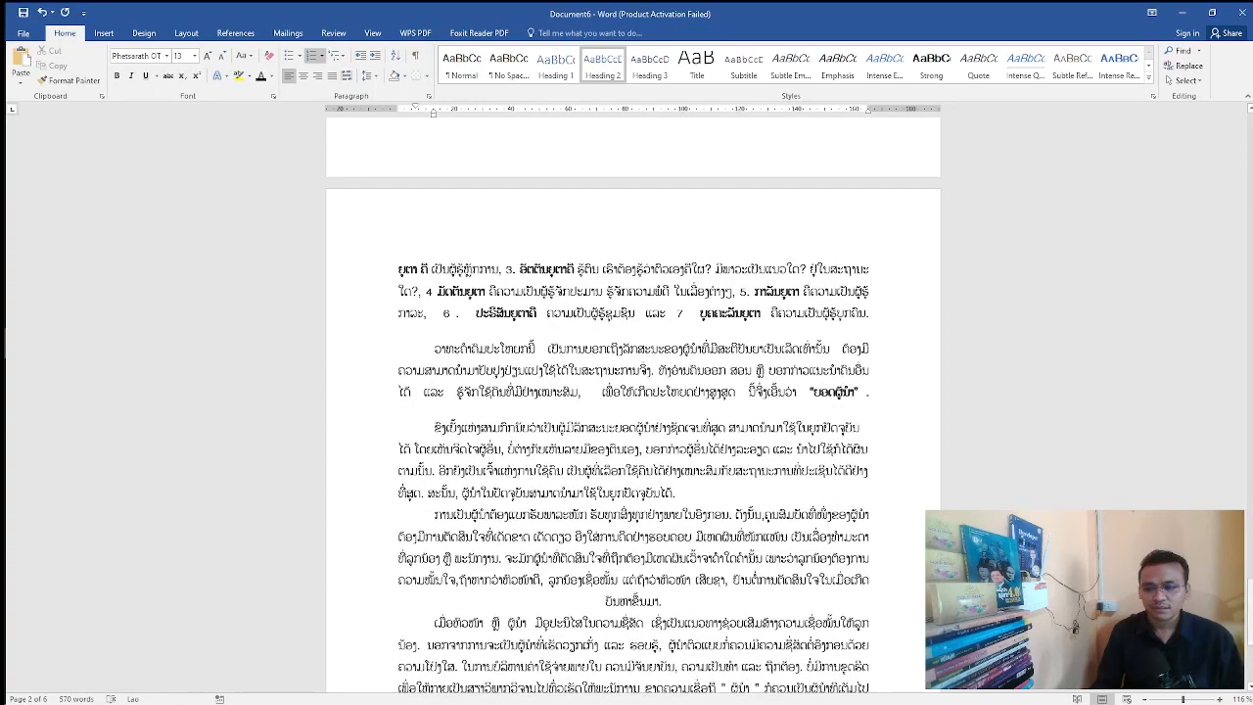
pyautogui.scroll(15, 809, 585)
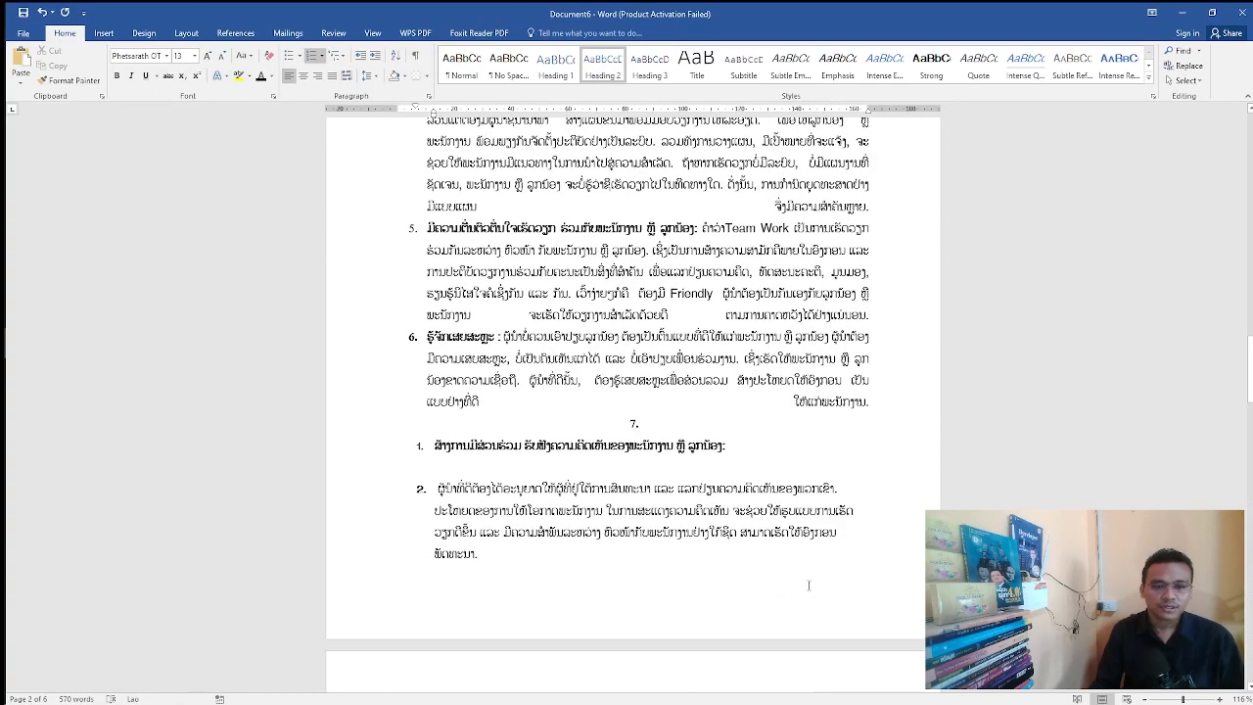
pyautogui.moveTo(751, 458); pyautogui.dragTo(411, 445)
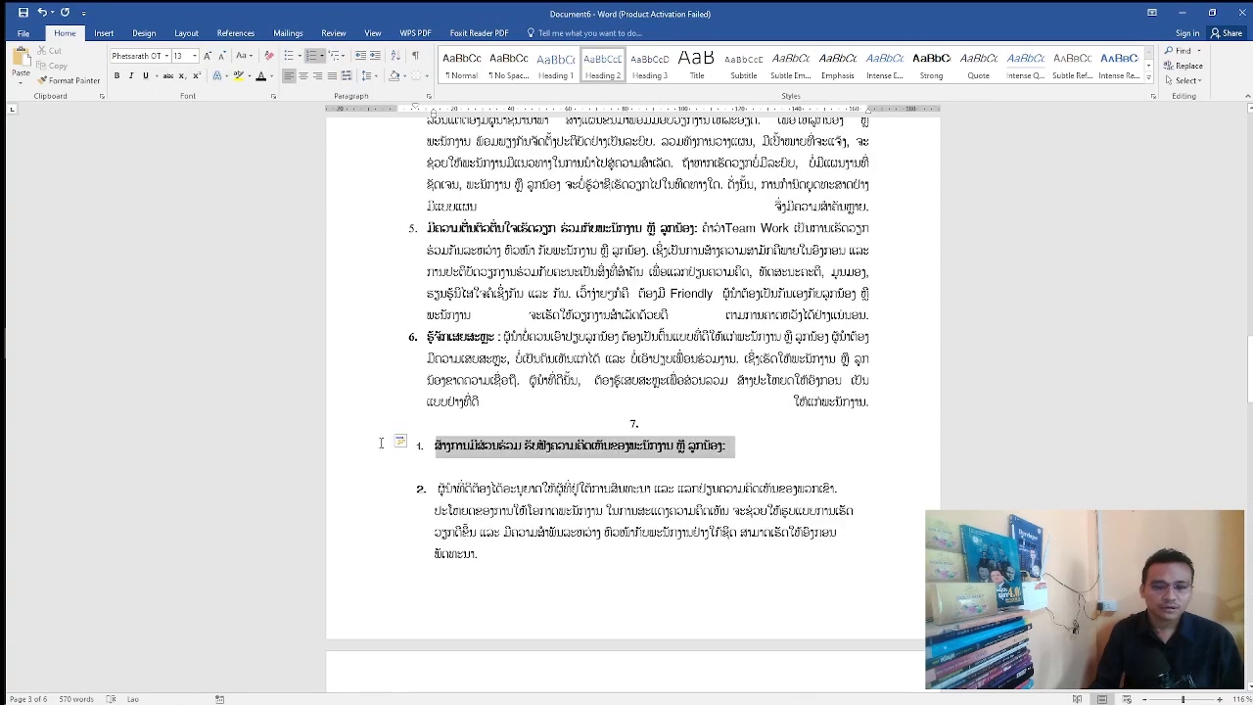
pyautogui.click(600, 63)
# Number the new heading '2.' at its start
pyautogui.click(401, 460)
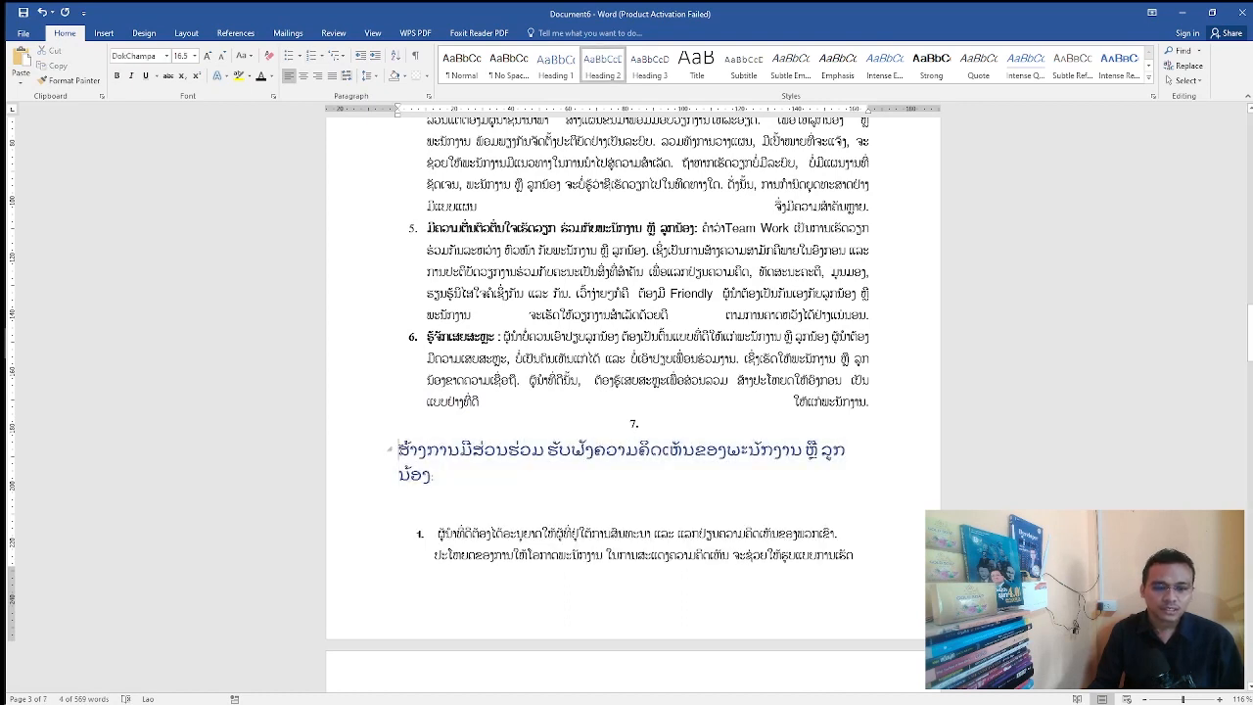
pyautogui.write('2')
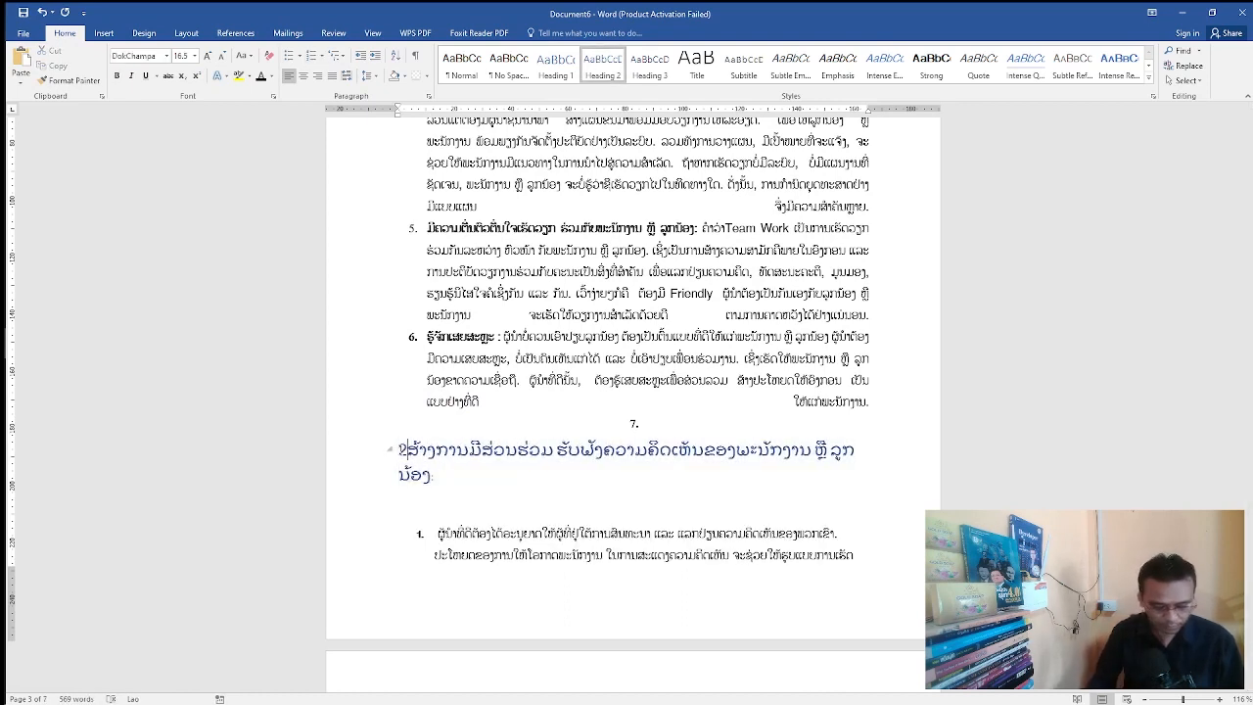
pyautogui.write('ໃ')
pyautogui.hotkey('alt', 'shift')
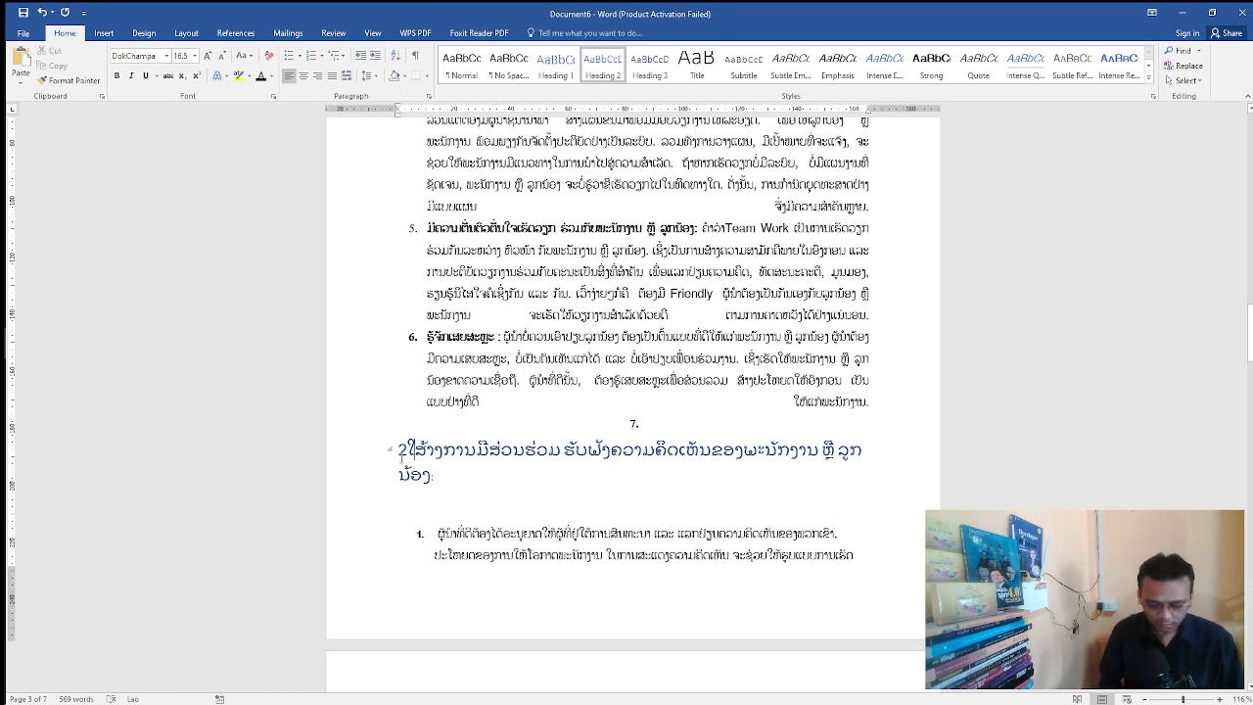
pyautogui.press('BackSpace')
pyautogui.write('.')
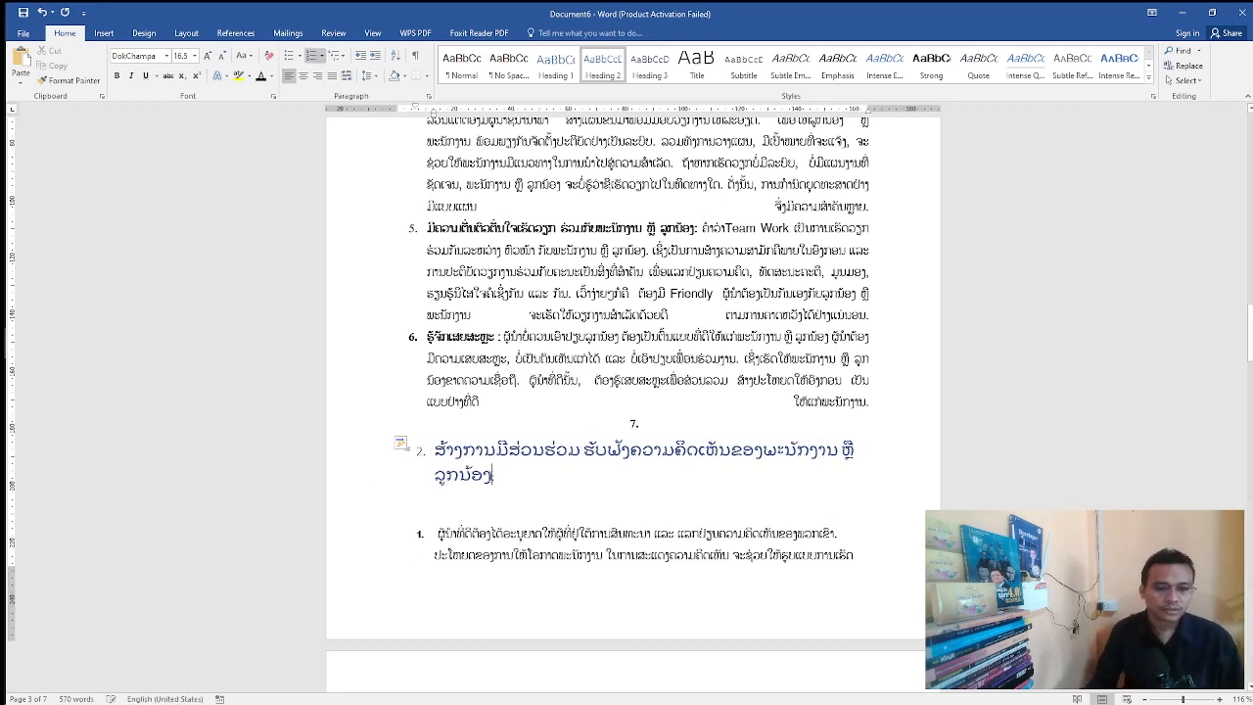
# Set the heading's font to Phetsarath OT and shrink it to 12 pt
pyautogui.doubleClick(387, 438)
pyautogui.click(167, 56)
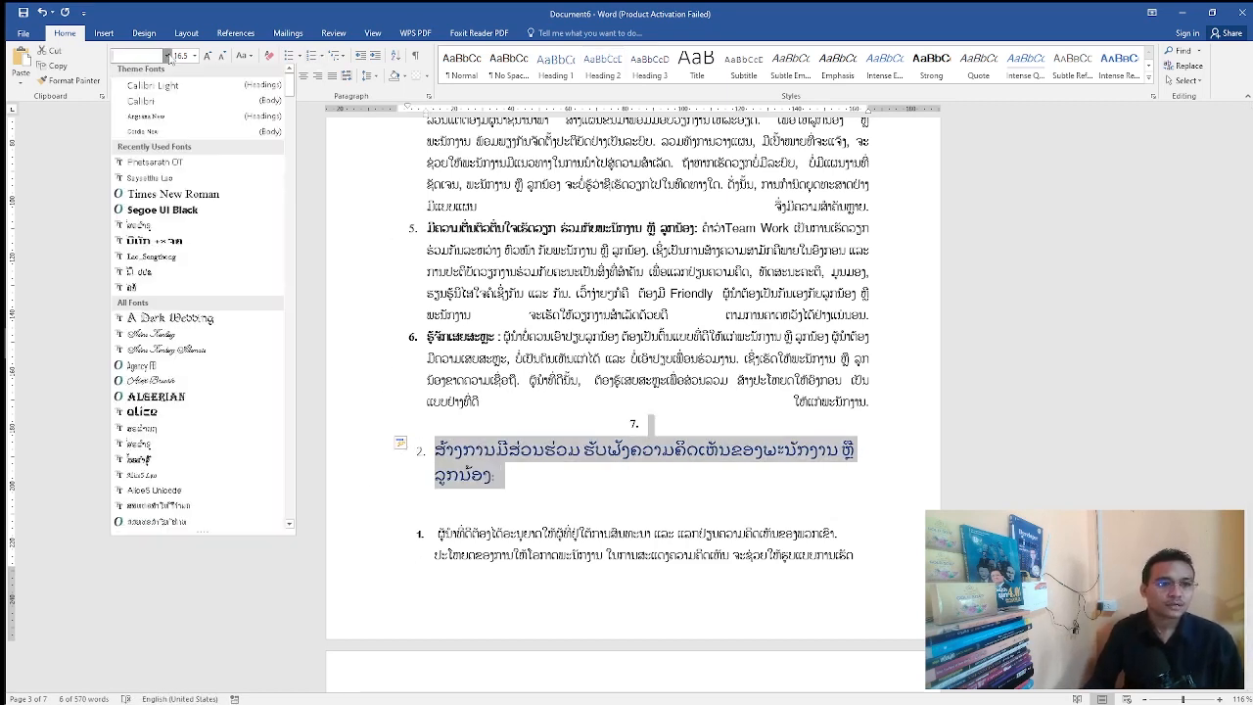
pyautogui.click(173, 176)
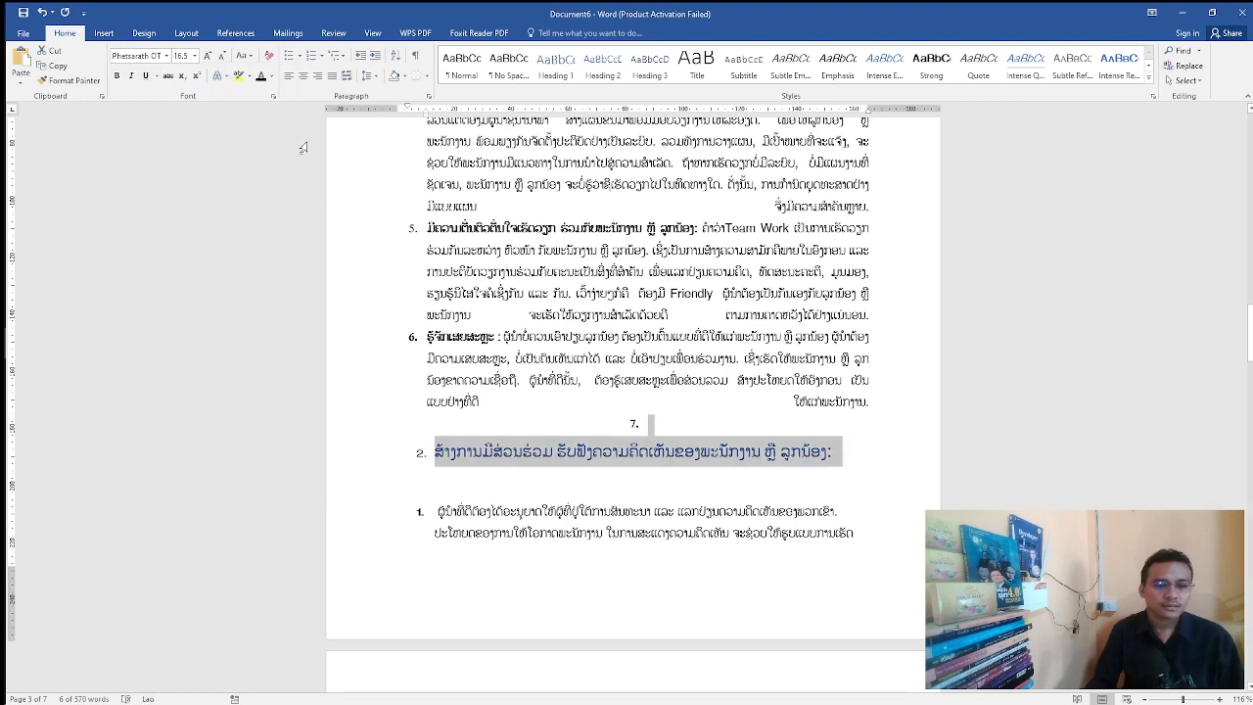
pyautogui.click(221, 56)
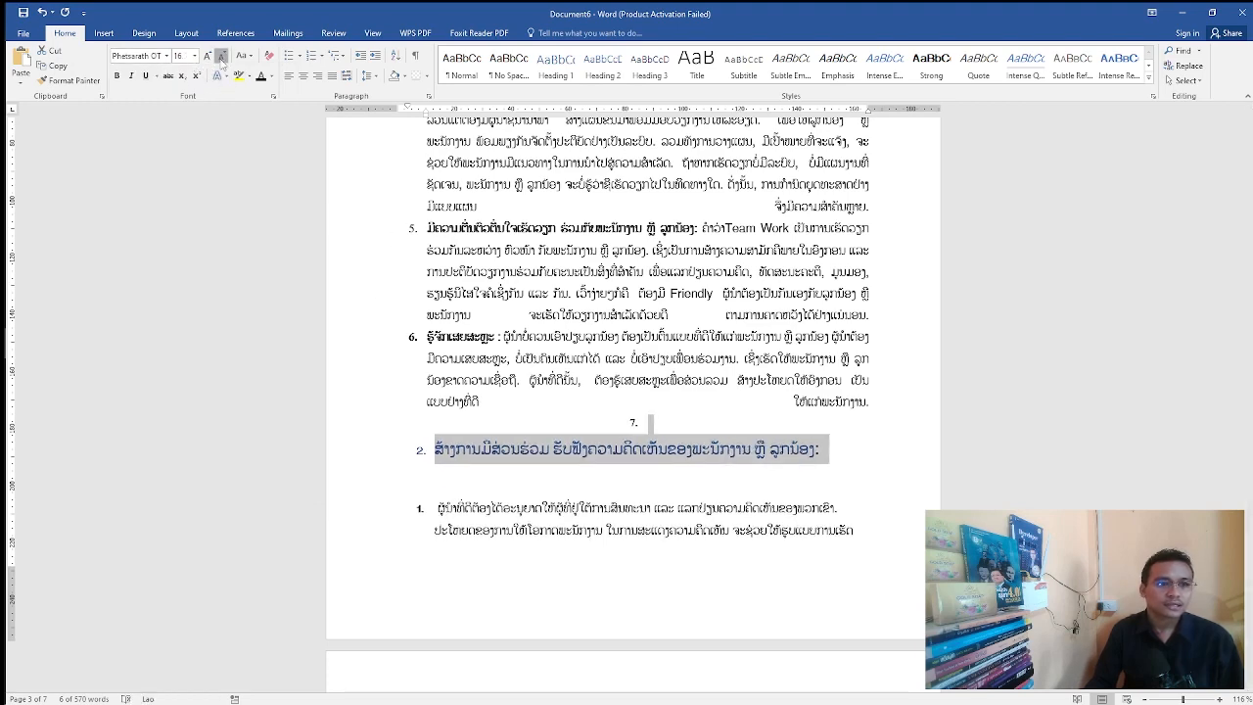
pyautogui.click(221, 56)
pyautogui.click(221, 55)
pyautogui.scroll(3, 678, 367)
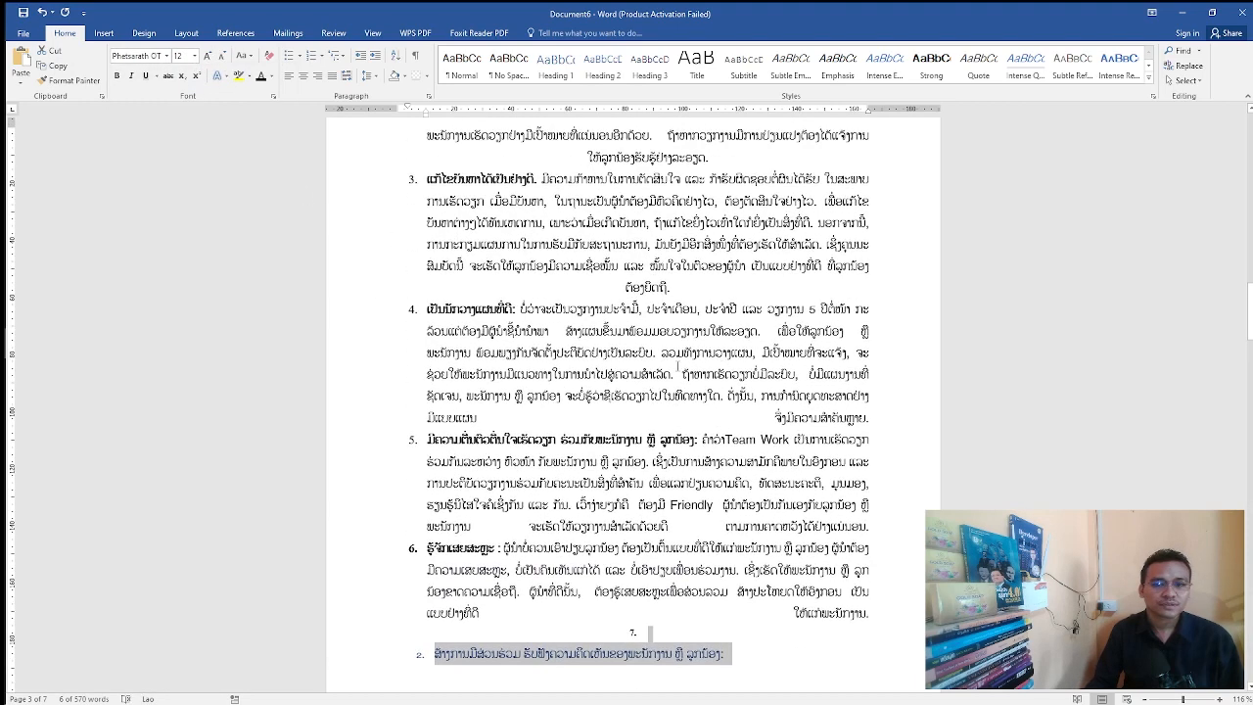
pyautogui.scroll(12, 679, 370)
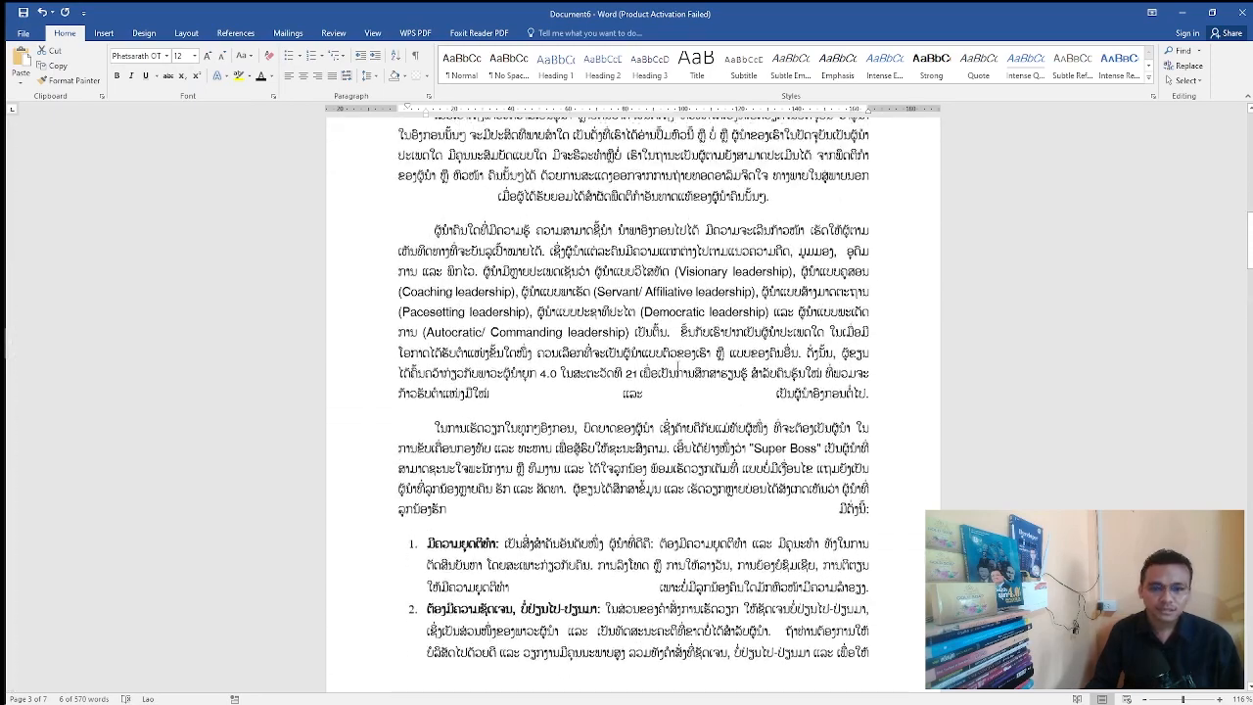
pyautogui.scroll(5, 679, 368)
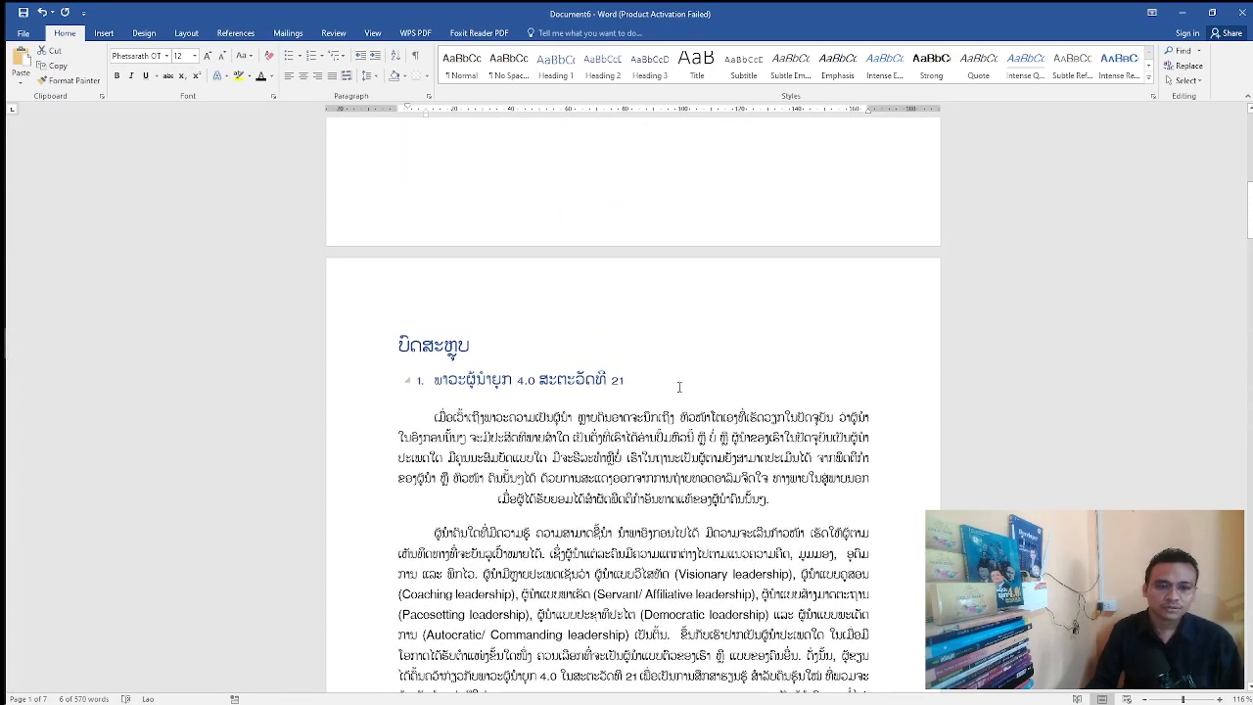
# Set the heading ພາວະຜູ້ນຳຍຸກ 4.0 ສະຕະວັດທີ 21 to font size 12
pyautogui.moveTo(678, 387); pyautogui.dragTo(407, 380)
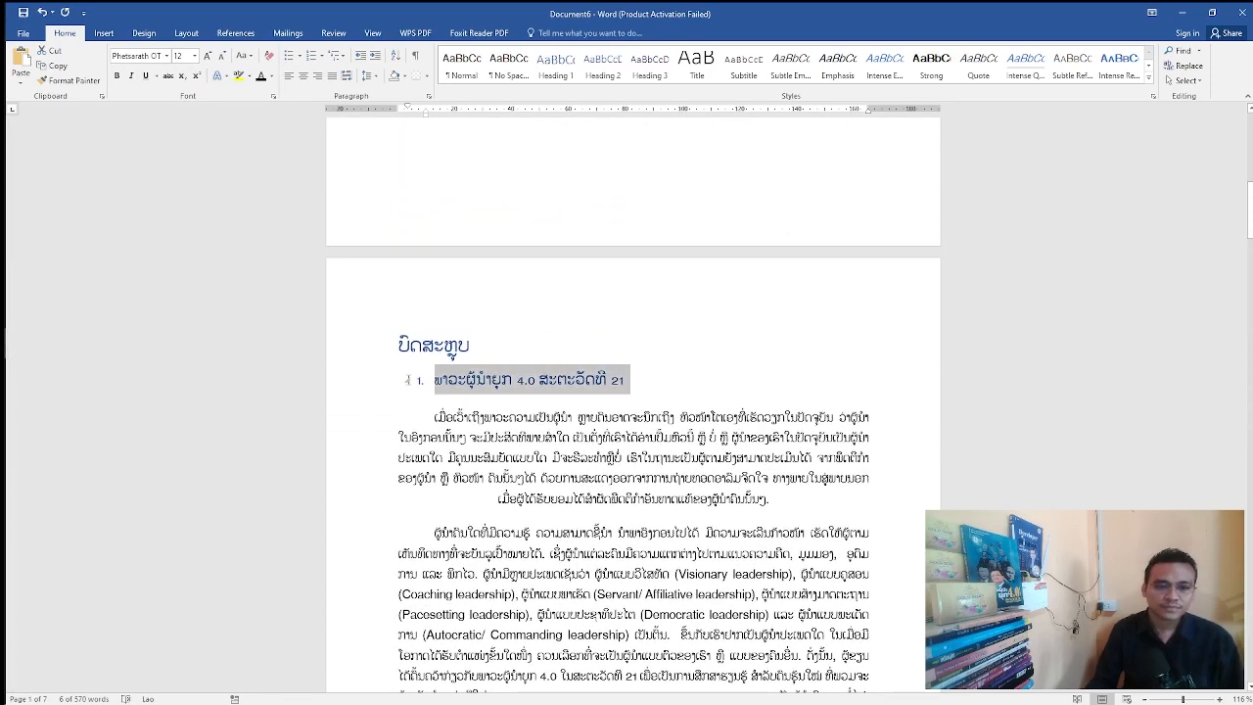
pyautogui.click(207, 57)
pyautogui.click(195, 57)
pyautogui.click(177, 121)
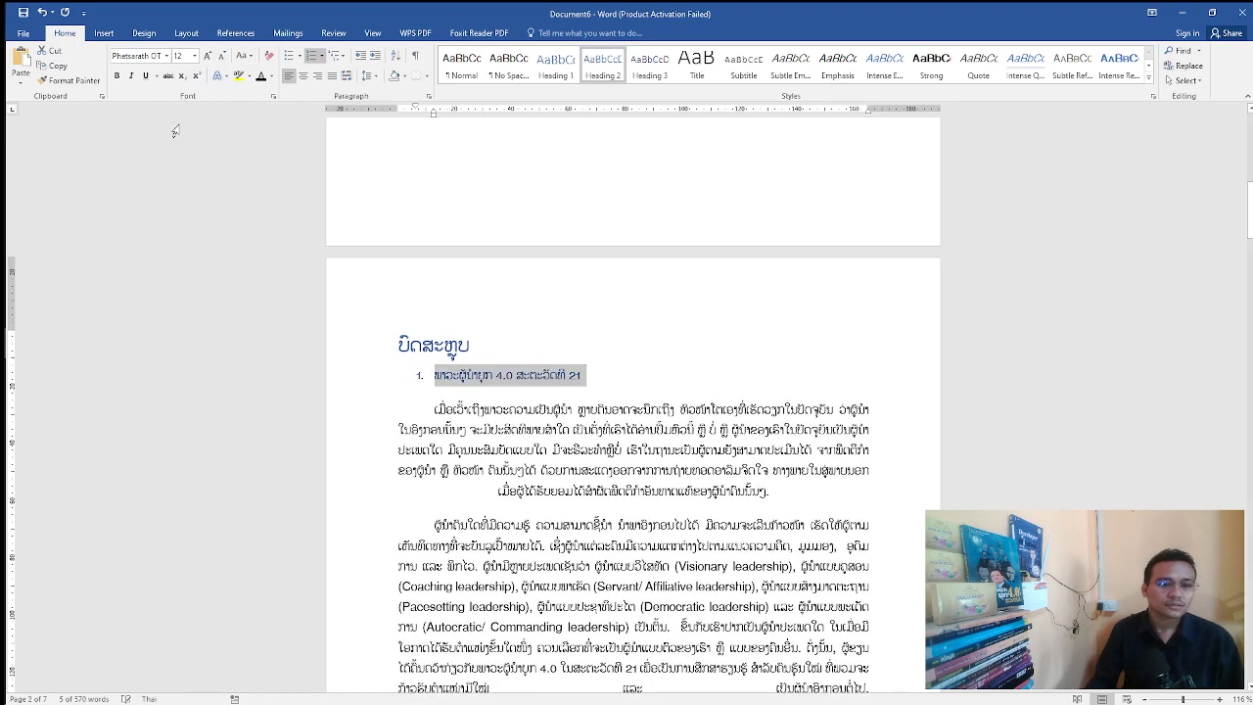
pyautogui.click(568, 355)
# Place the cursor on the blank first page
pyautogui.scroll(2, 580, 355)
pyautogui.scroll(10, 580, 354)
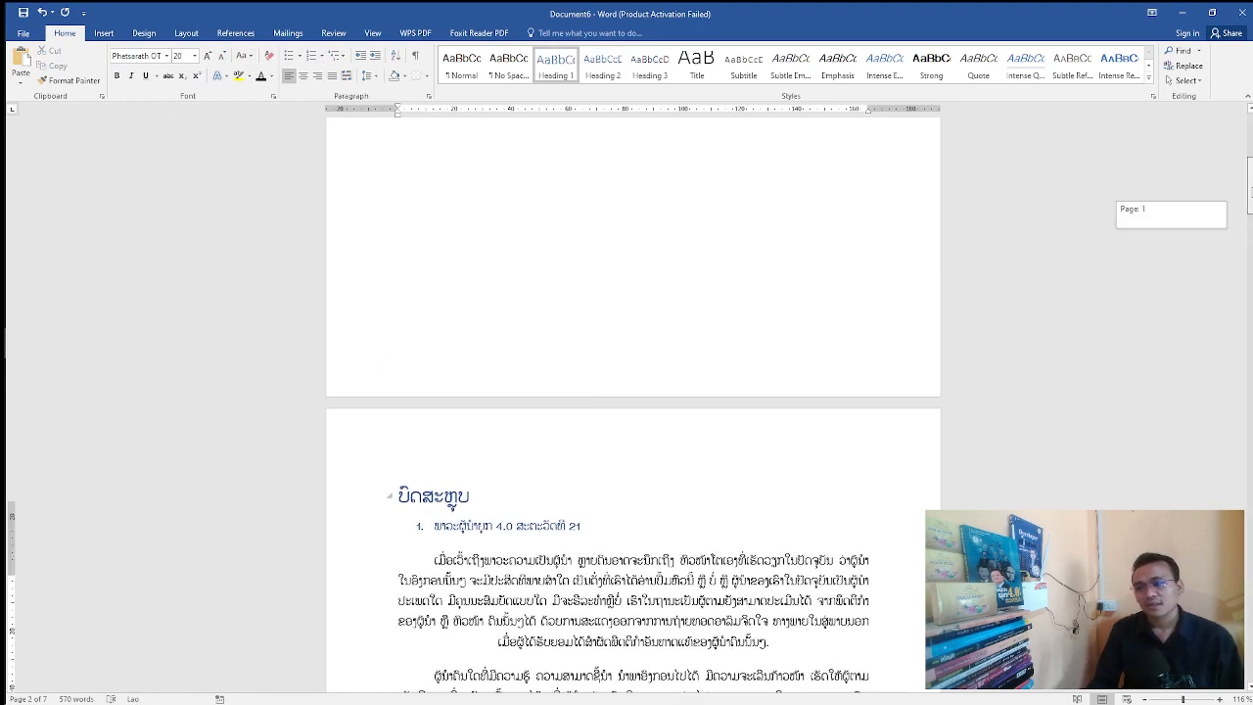
pyautogui.click(516, 211)
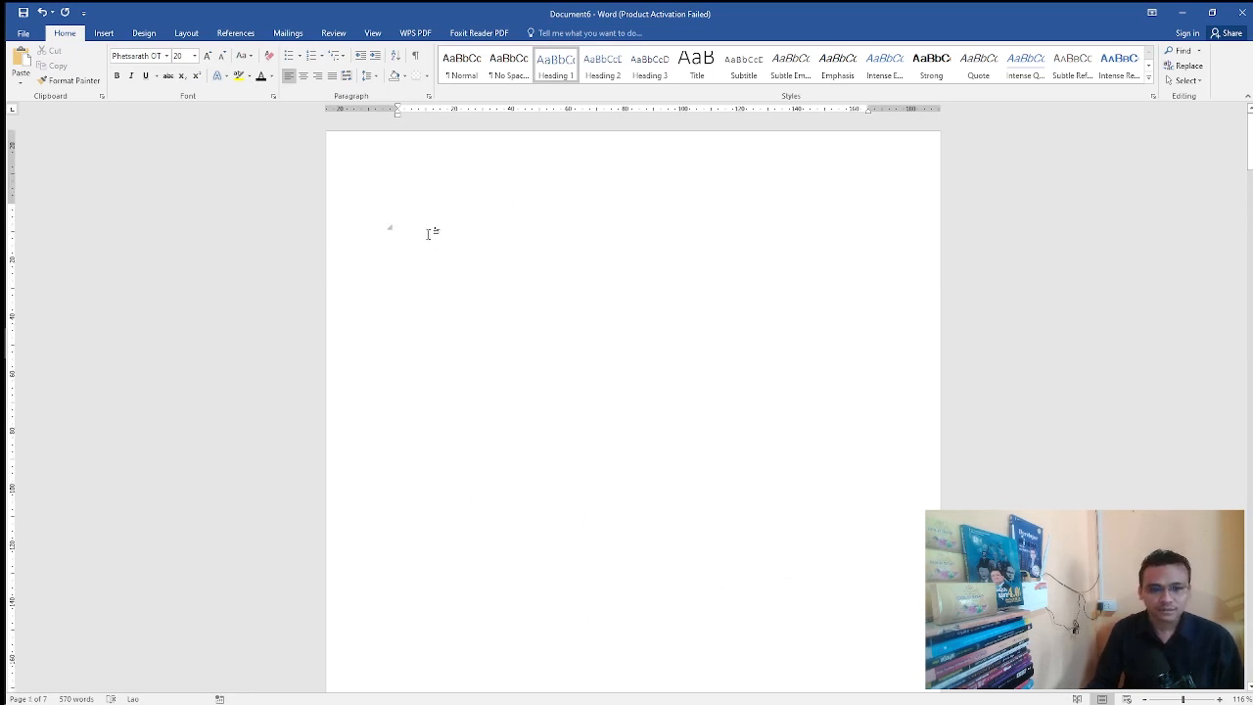
# Insert Automatic Table 1 on the first page and select its 'Contents' title
pyautogui.click(233, 34)
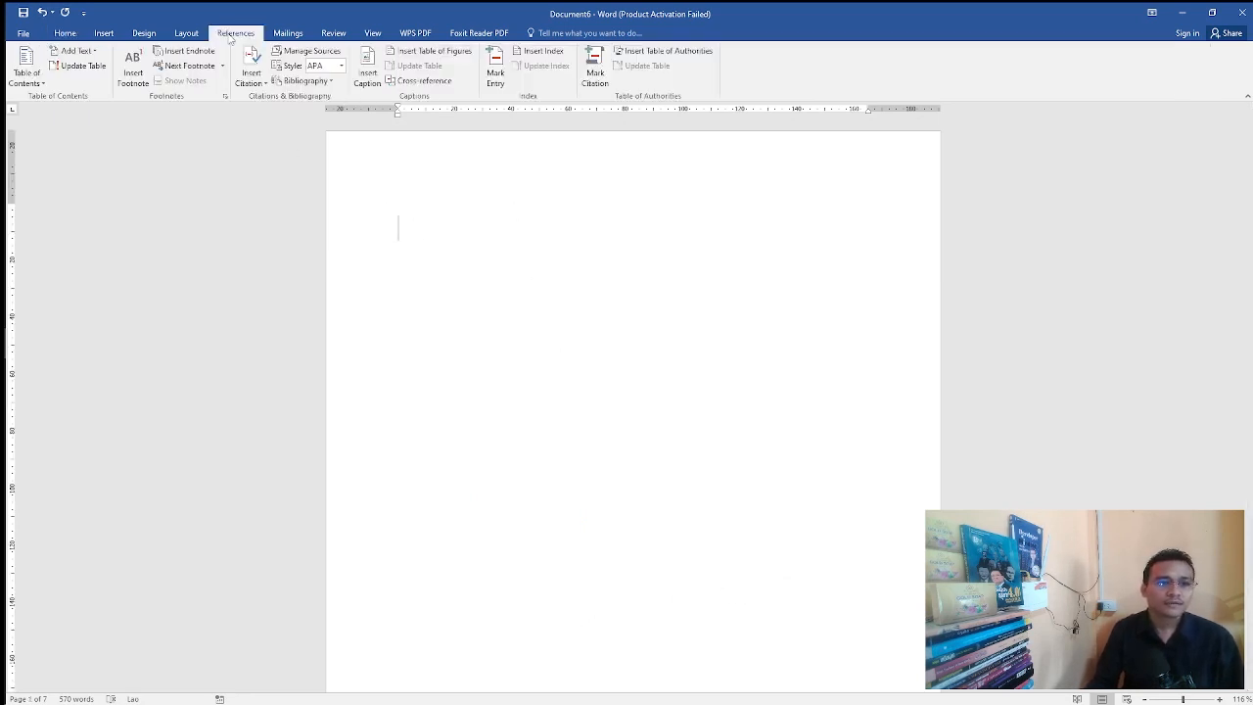
pyautogui.click(43, 86)
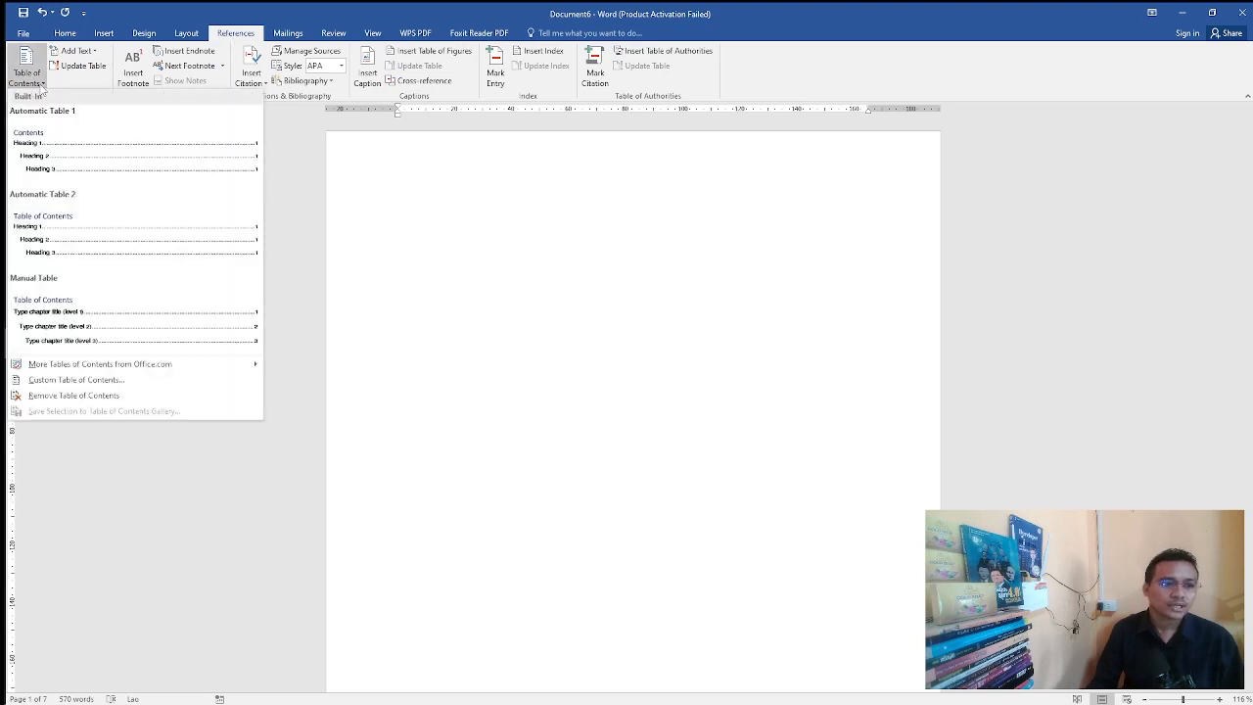
pyautogui.click(78, 168)
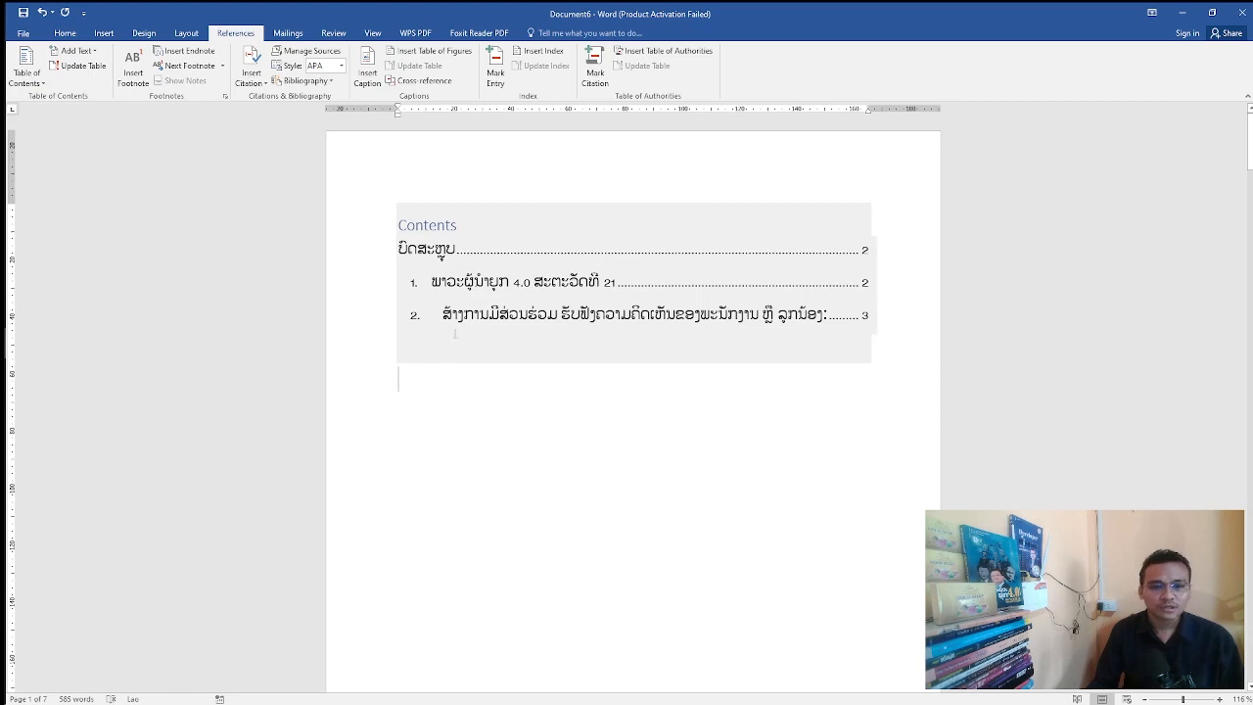
pyautogui.click(417, 281)
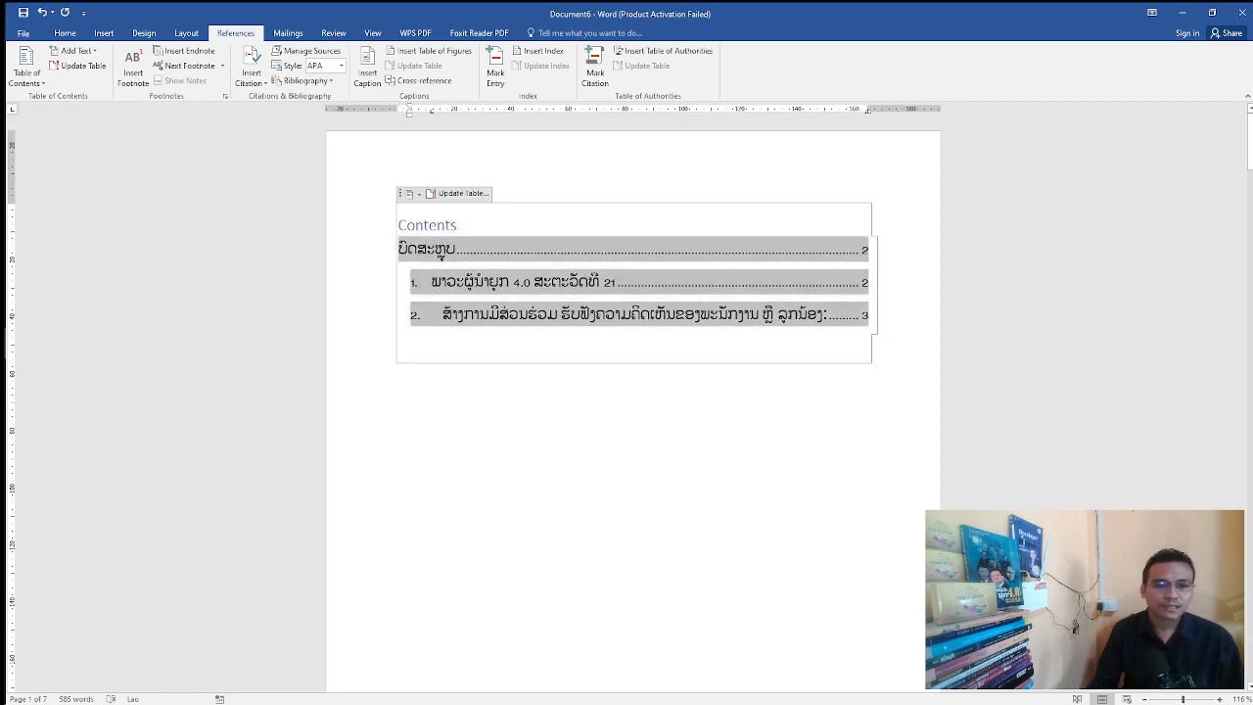
pyautogui.moveTo(463, 223); pyautogui.dragTo(380, 221)
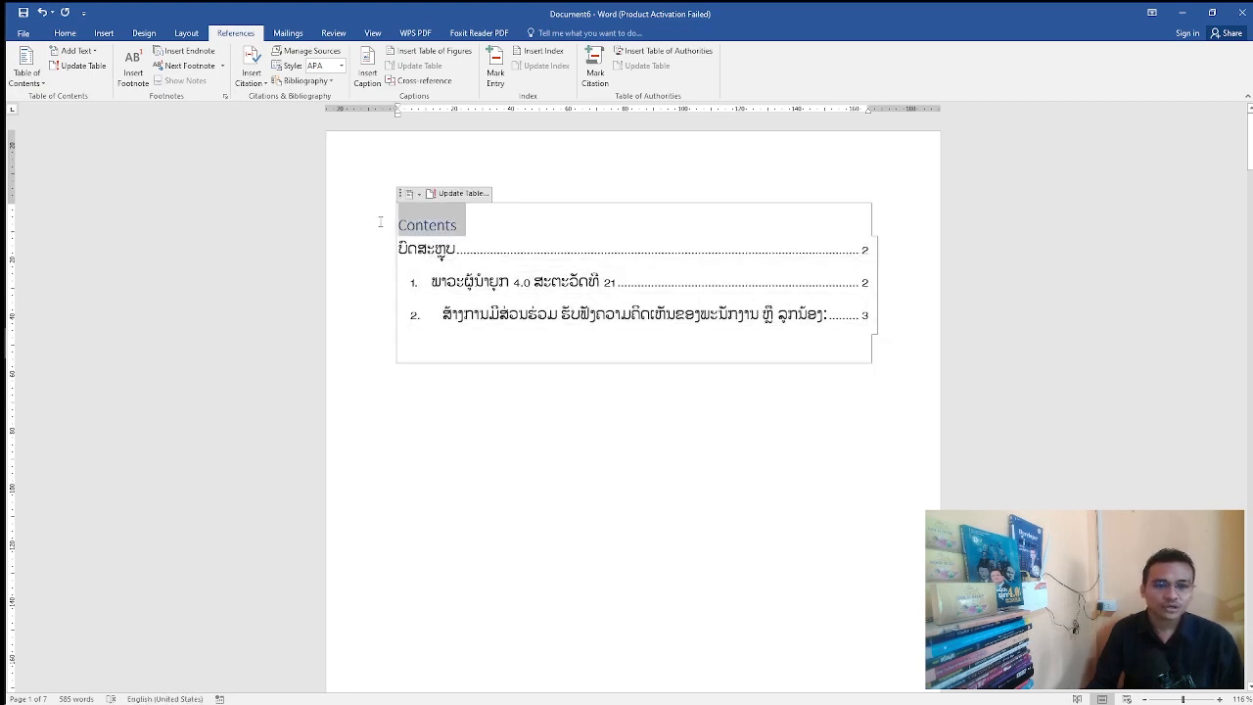
# Replace the 'Contents' title with ສາລະບານ in bold, centred Phetsarath OT
pyautogui.press('super+space')
pyautogui.press('super+space')
pyautogui.press('super+space')
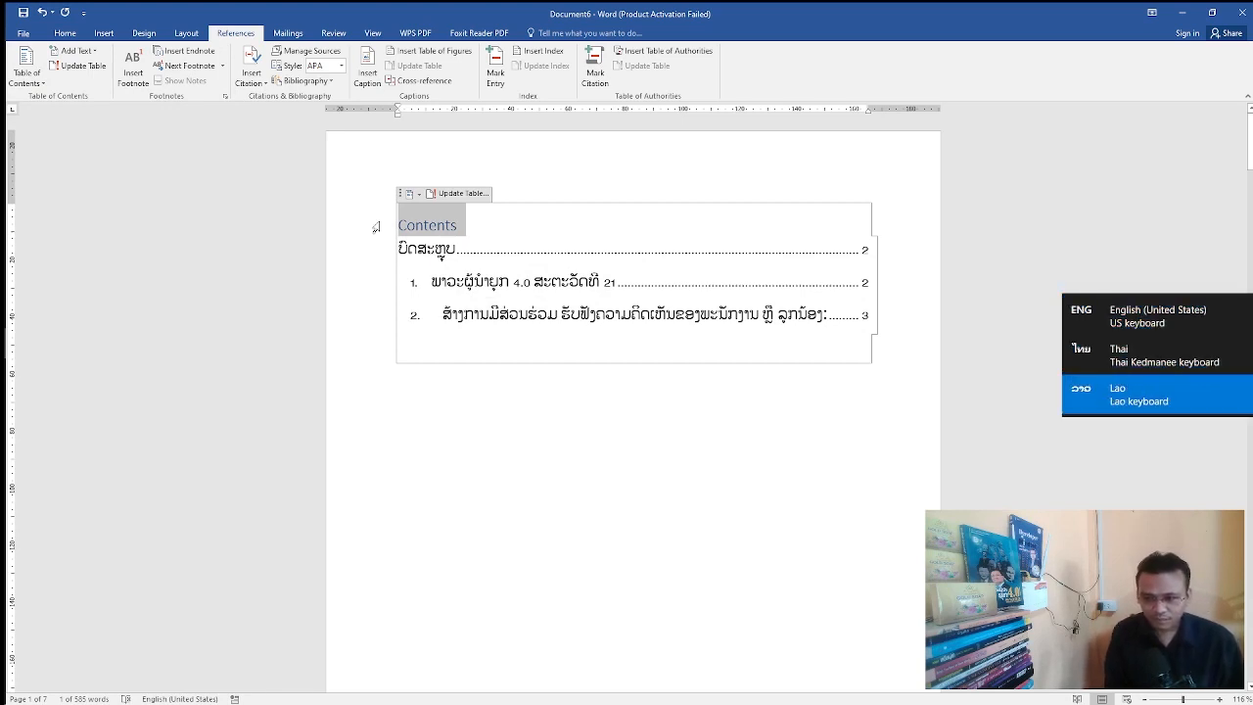
pyautogui.write('ສາລະບ')
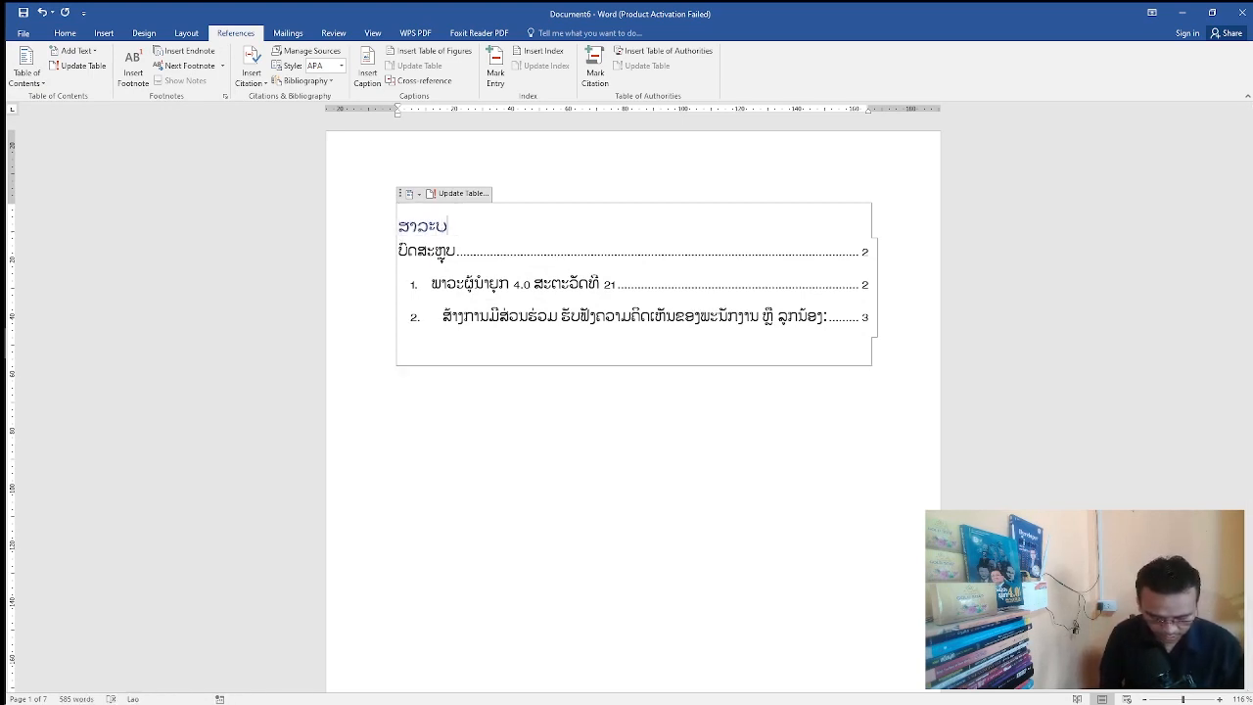
pyautogui.write('ານ')
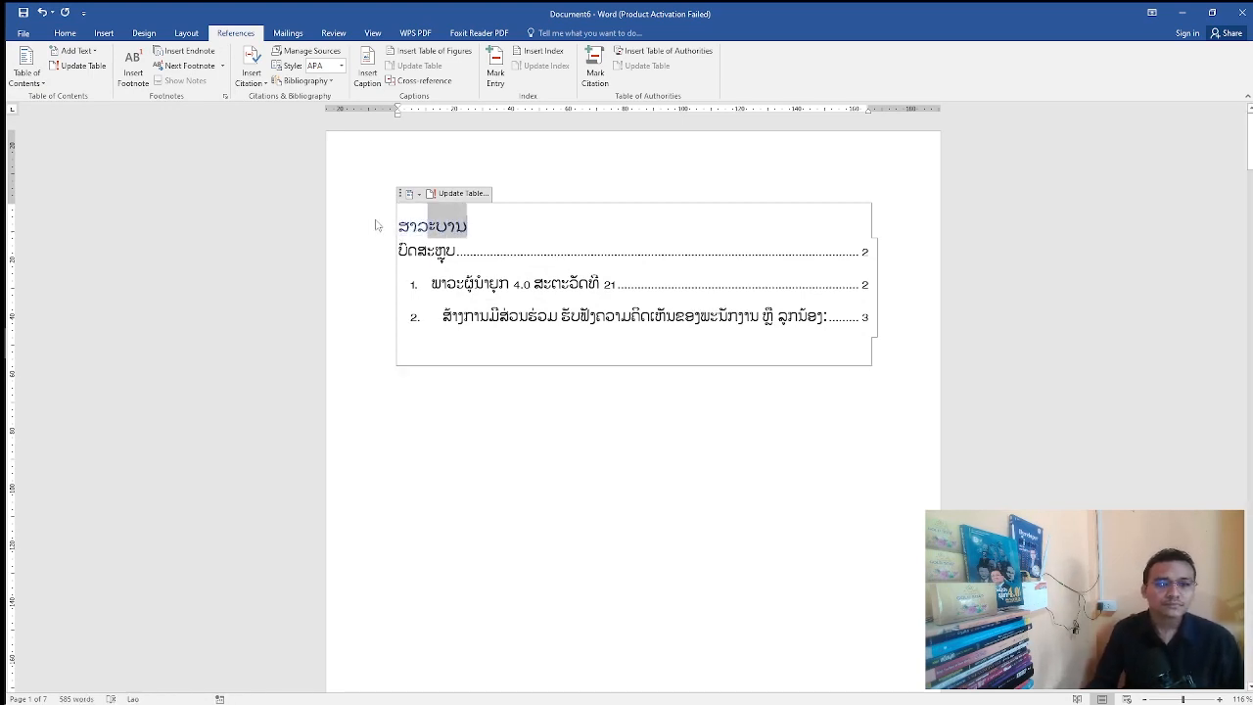
pyautogui.click(375, 225)
pyautogui.click(65, 33)
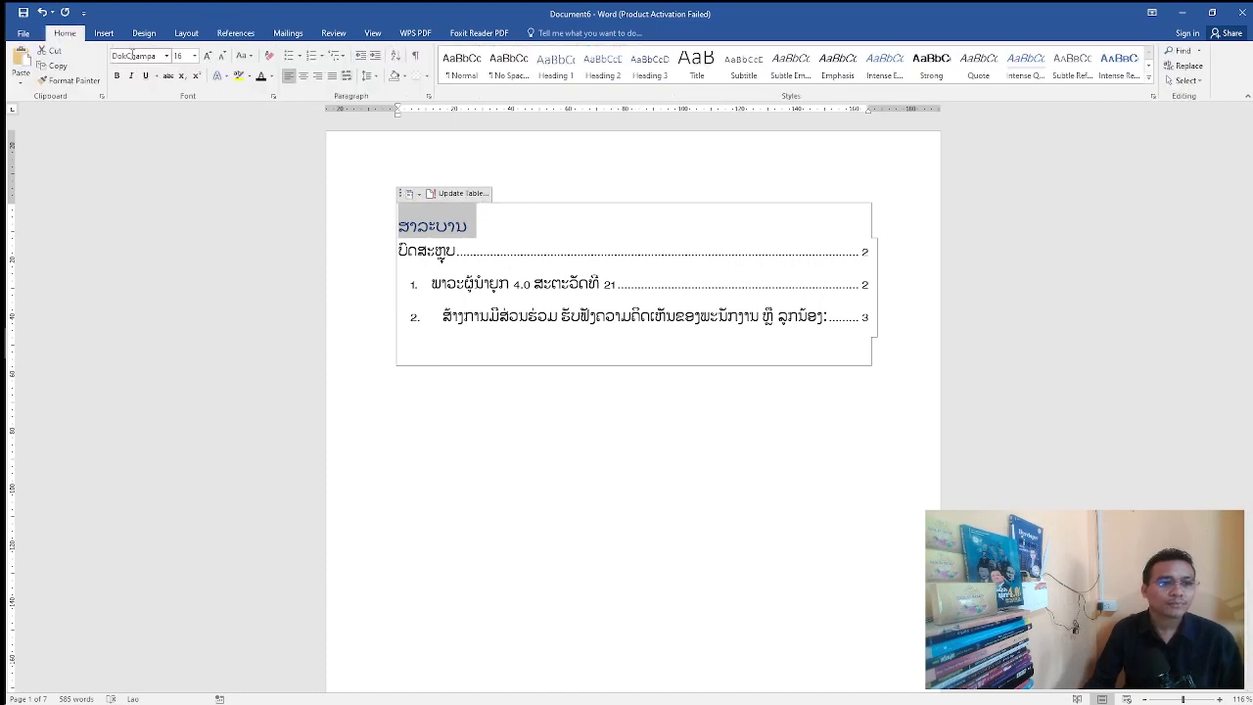
pyautogui.click(167, 56)
pyautogui.click(157, 165)
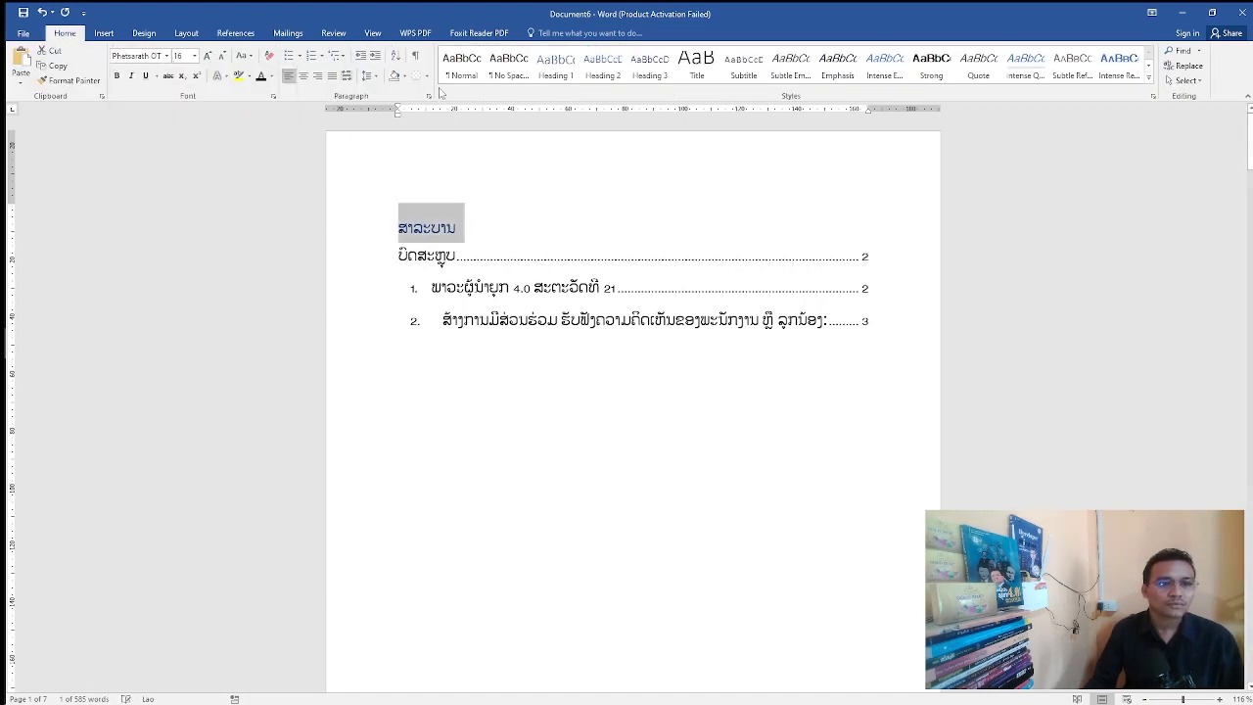
pyautogui.click(303, 75)
pyautogui.click(116, 75)
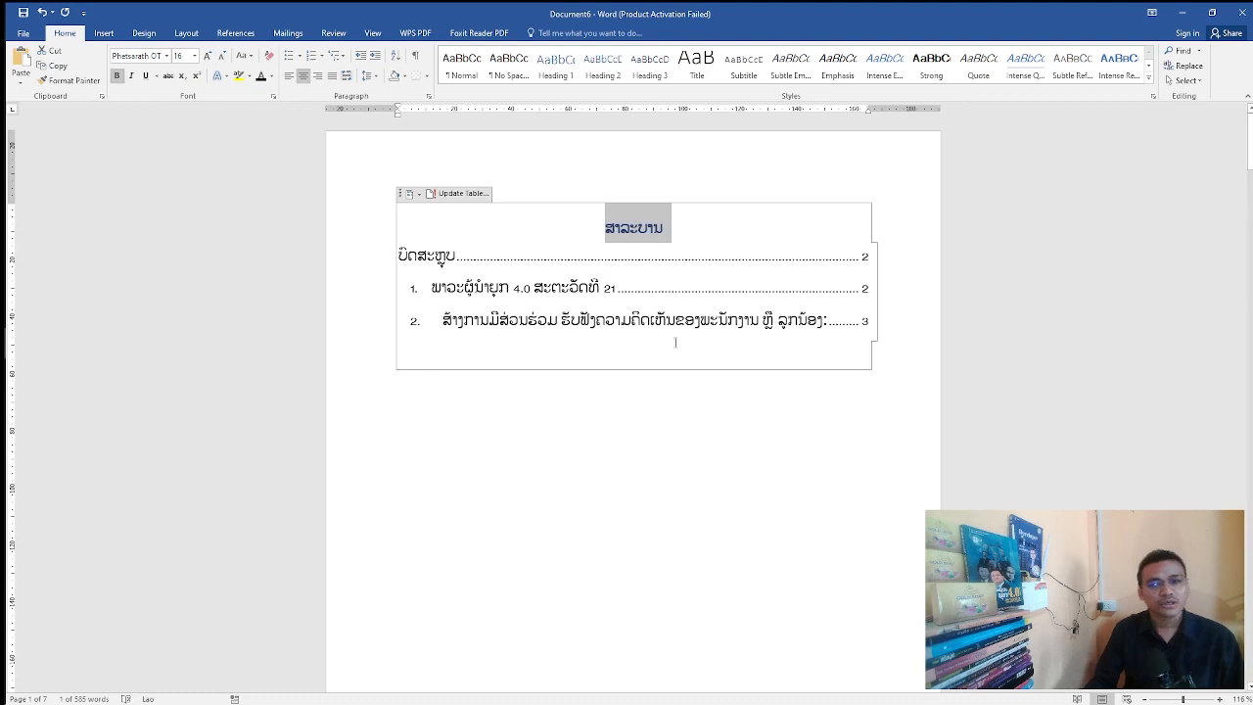
# Put the cursor in the blank lines above the page 2 heading
pyautogui.click(736, 517)
pyautogui.scroll(-10, 763, 531)
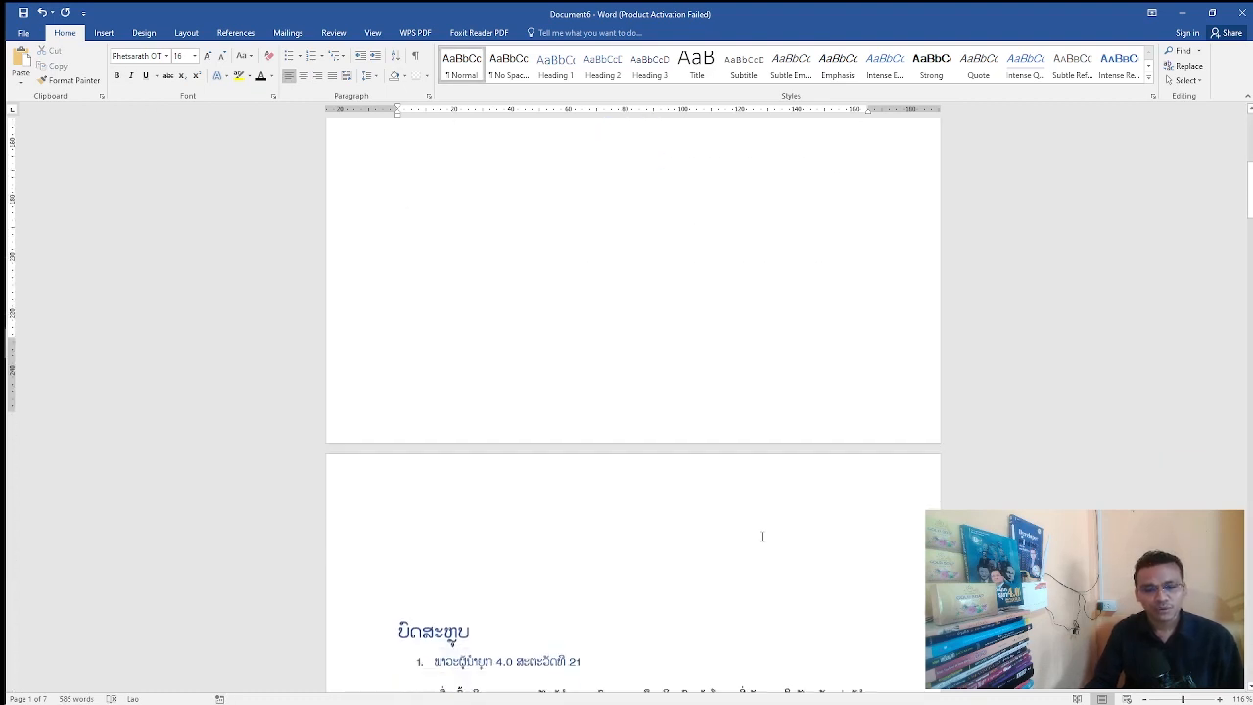
pyautogui.scroll(-1, 762, 536)
pyautogui.click(502, 546)
pyautogui.press('BackSpace')
pyautogui.press('BackSpace')
pyautogui.press('BackSpace')
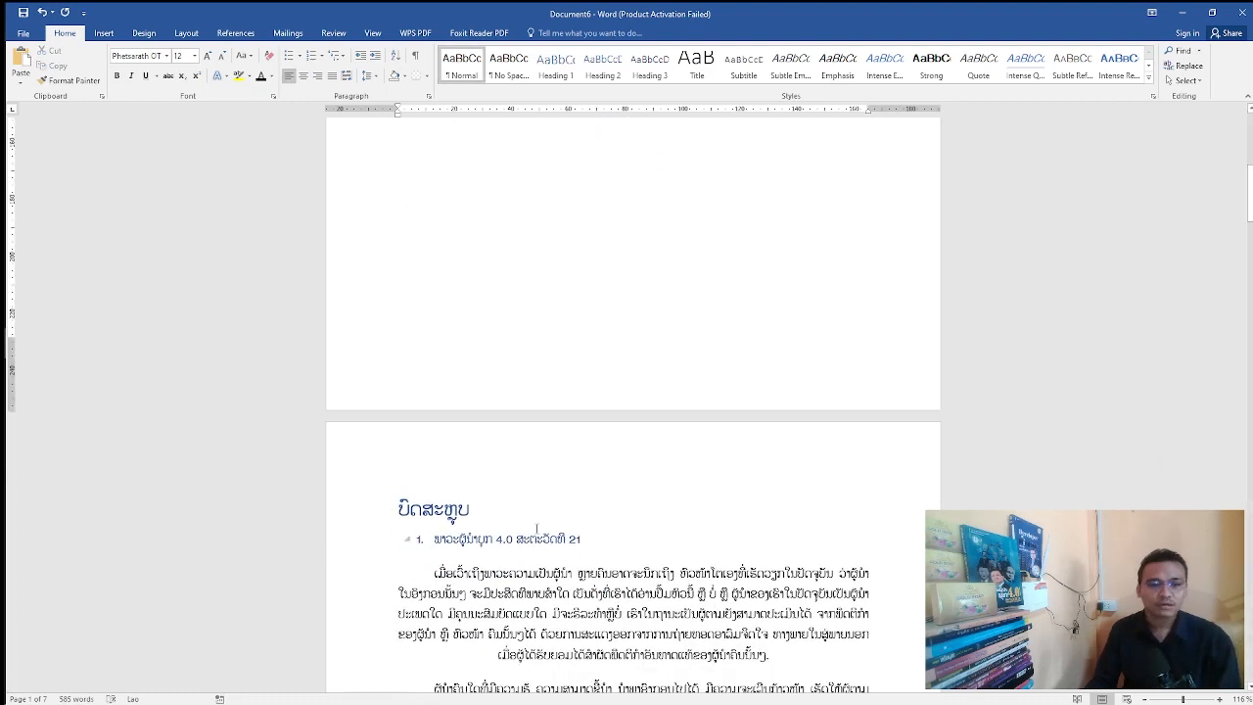
pyautogui.hotkey('alt', 'shift')
pyautogui.scroll(-7, 588, 529)
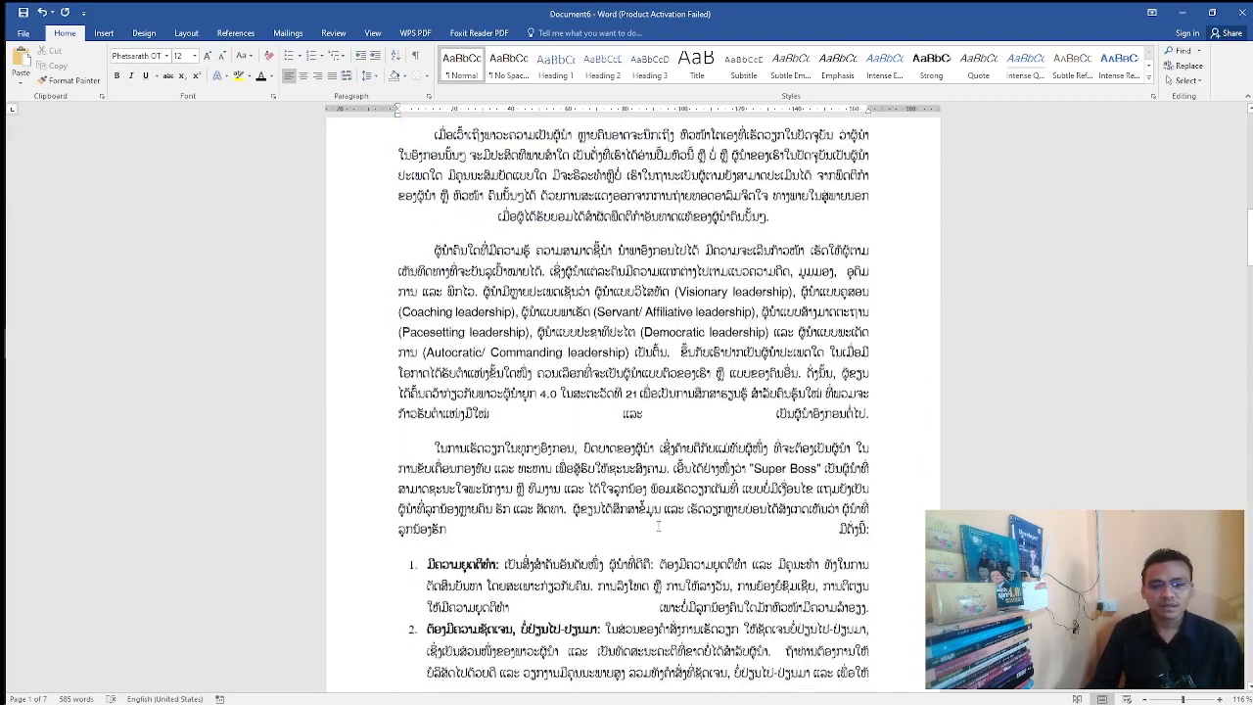
pyautogui.scroll(-15, 658, 526)
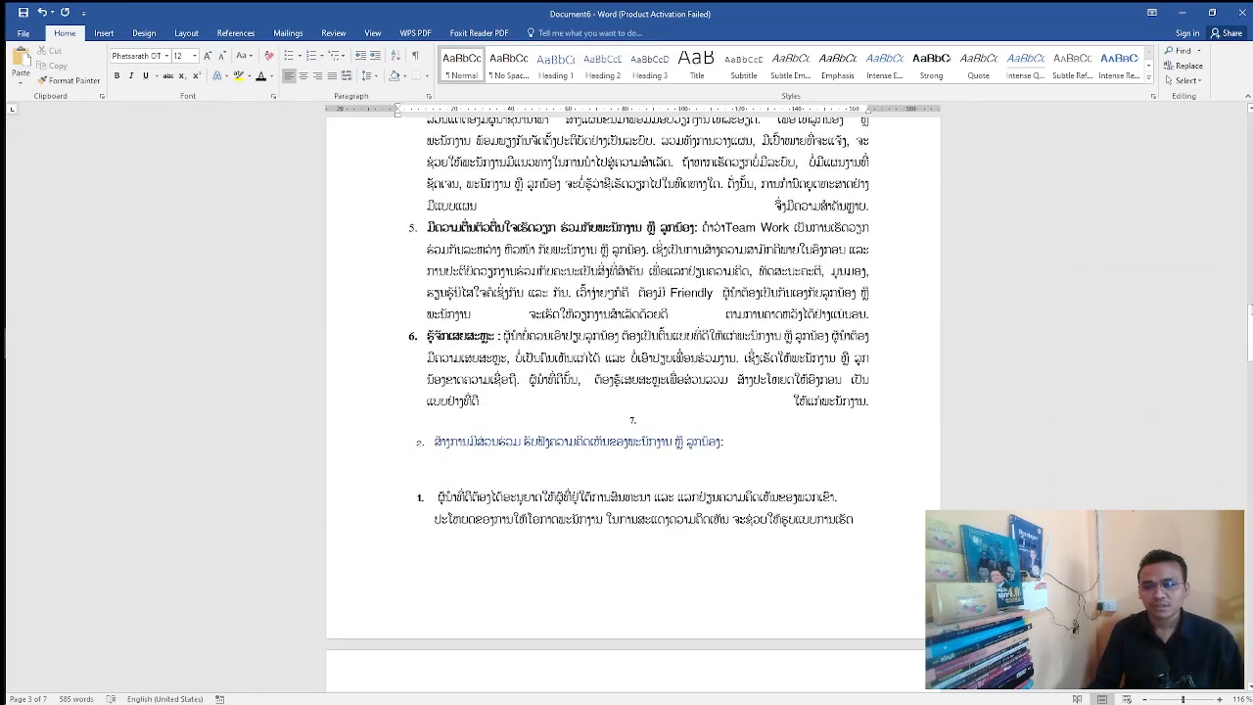
pyautogui.scroll(-8, 729, 352)
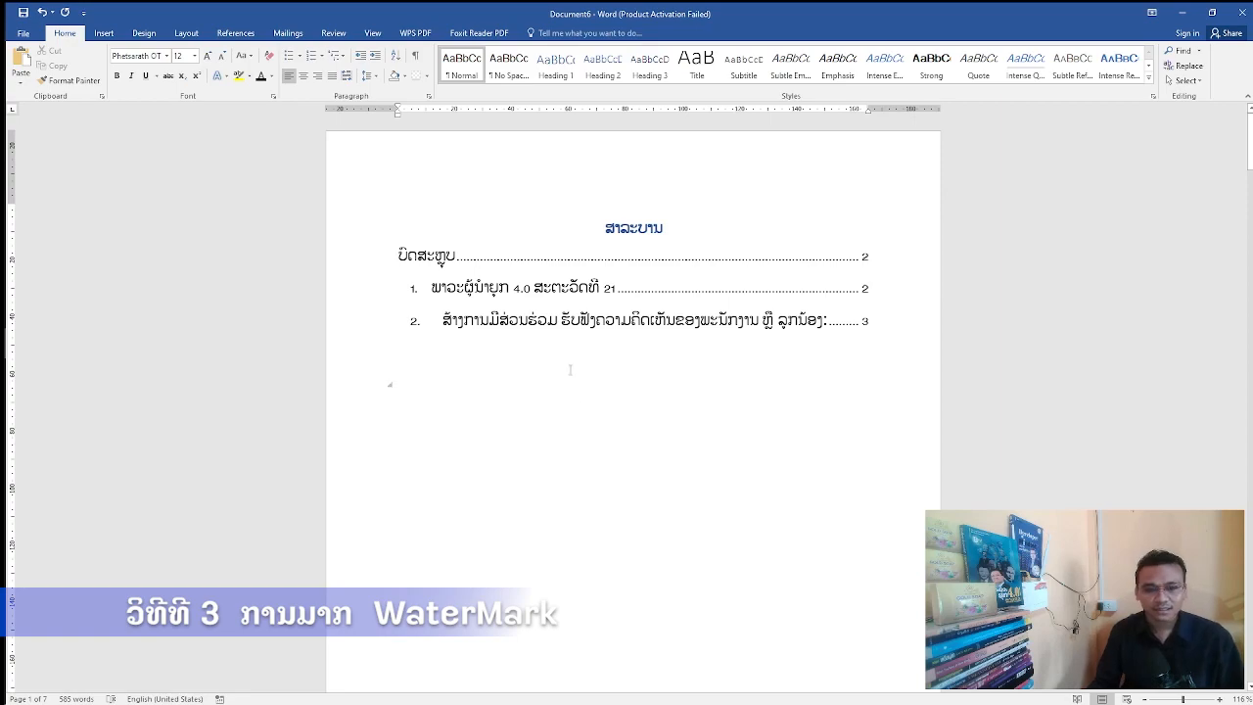
pyautogui.scroll(-10, 570, 369)
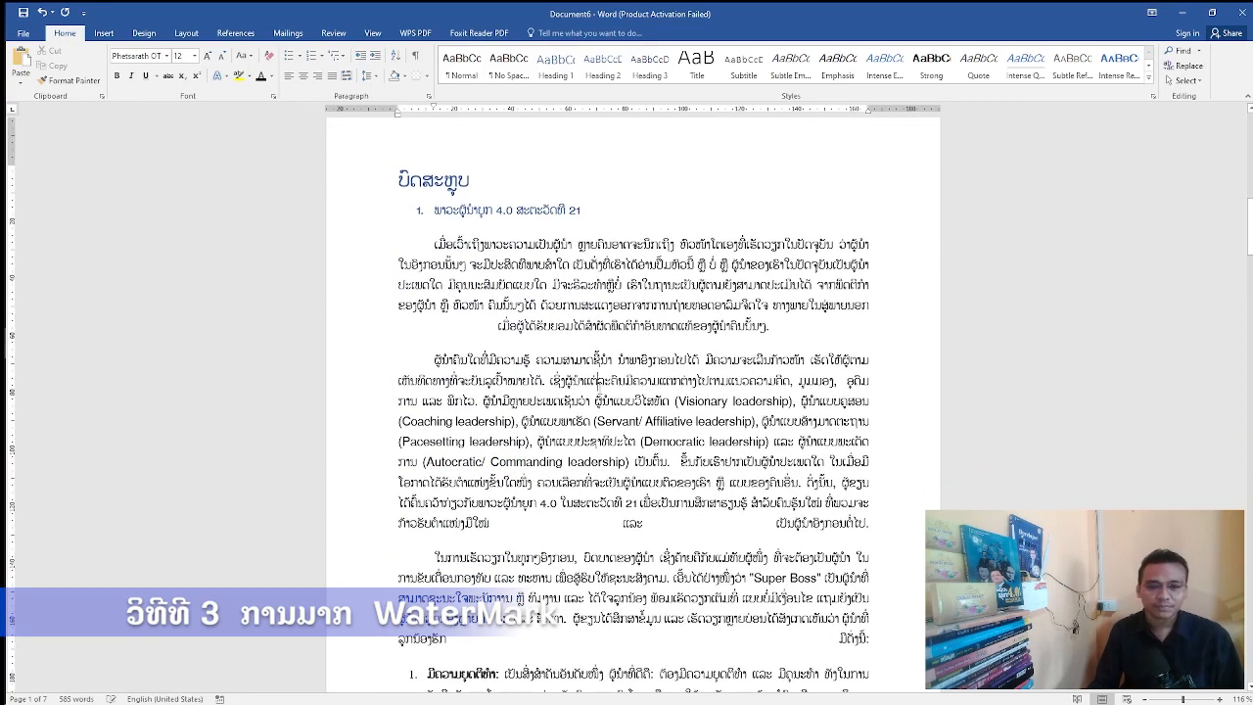
pyautogui.click(598, 380)
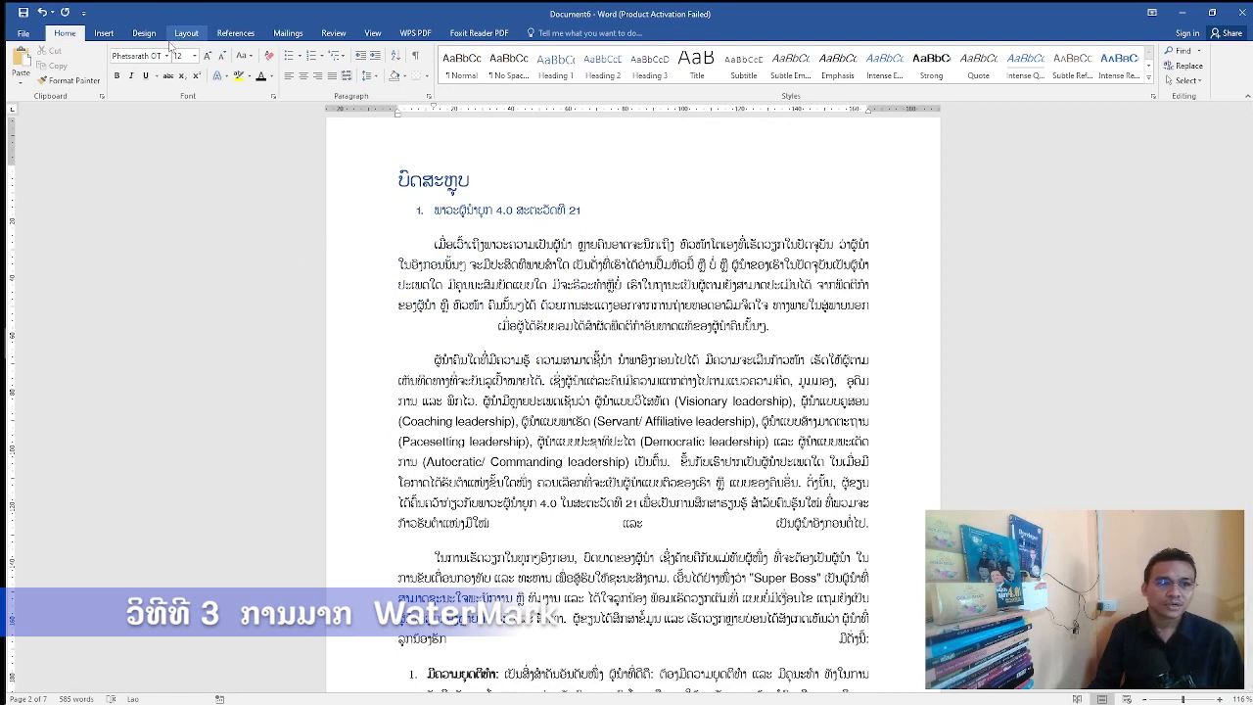
# Apply the diagonal CONFIDENTIAL 1 watermark across the report pages
pyautogui.click(146, 34)
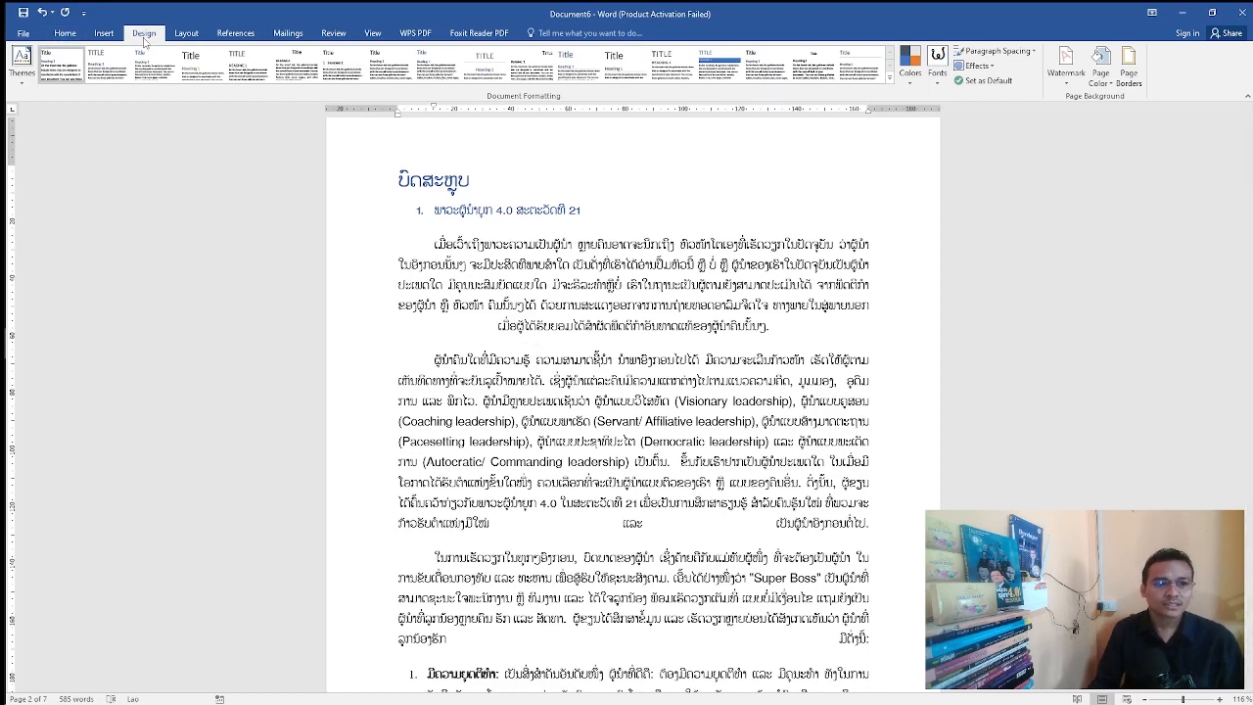
pyautogui.click(1070, 85)
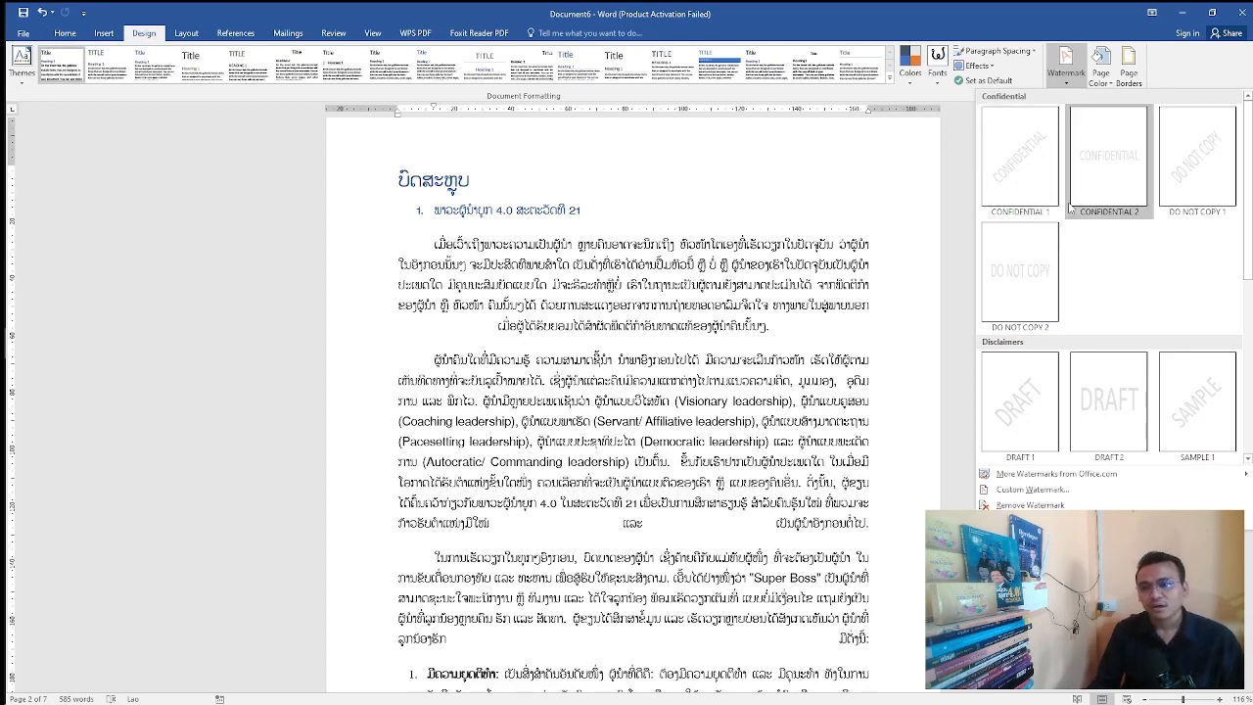
pyautogui.click(1019, 162)
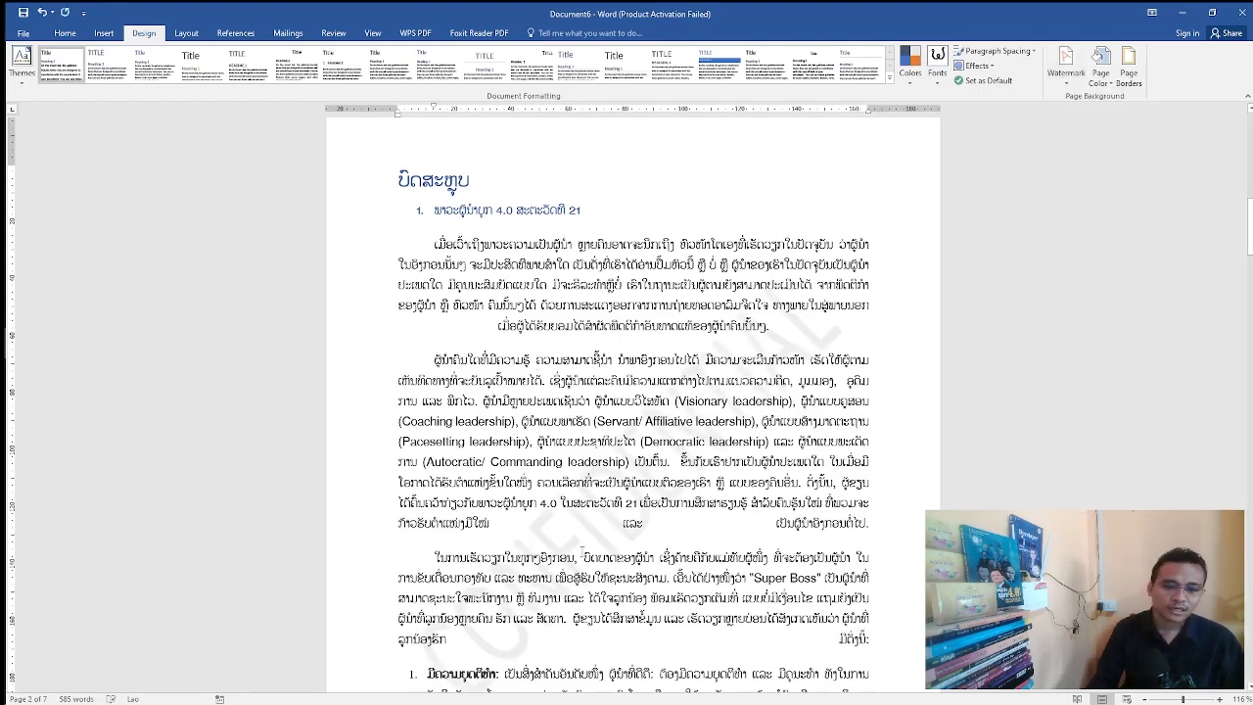
pyautogui.scroll(-3, 582, 551)
pyautogui.scroll(2, 578, 529)
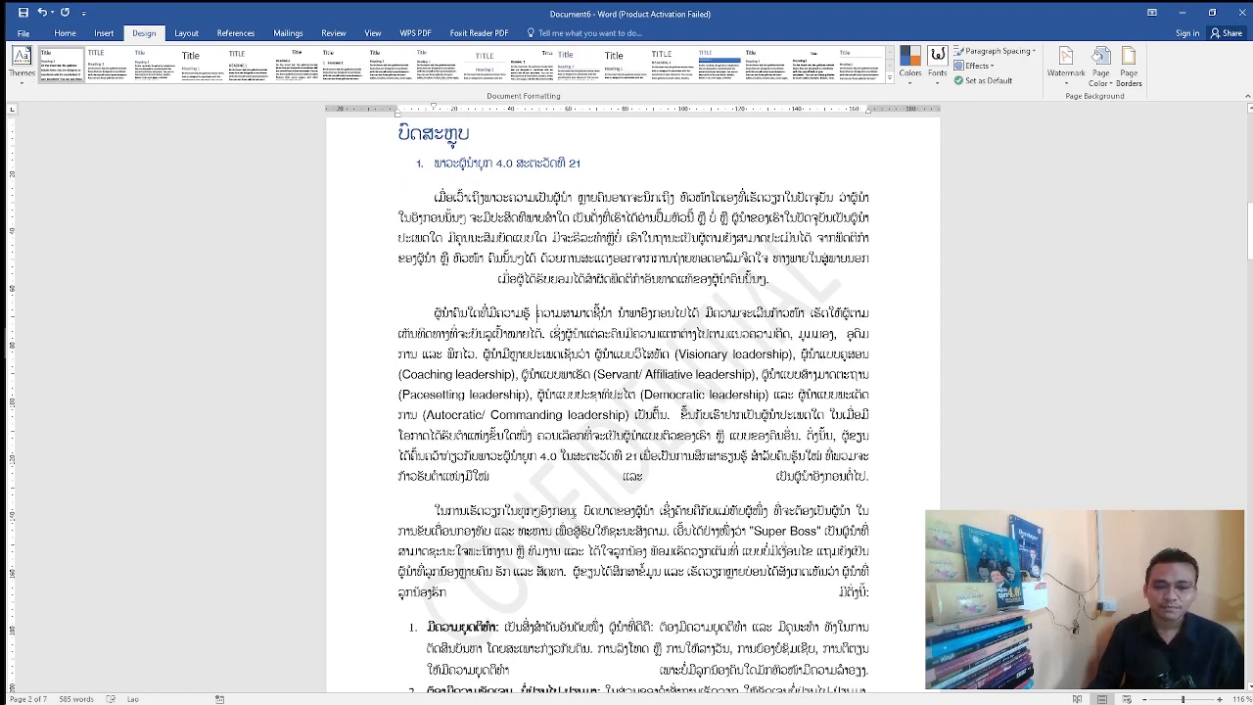
pyautogui.click(1067, 68)
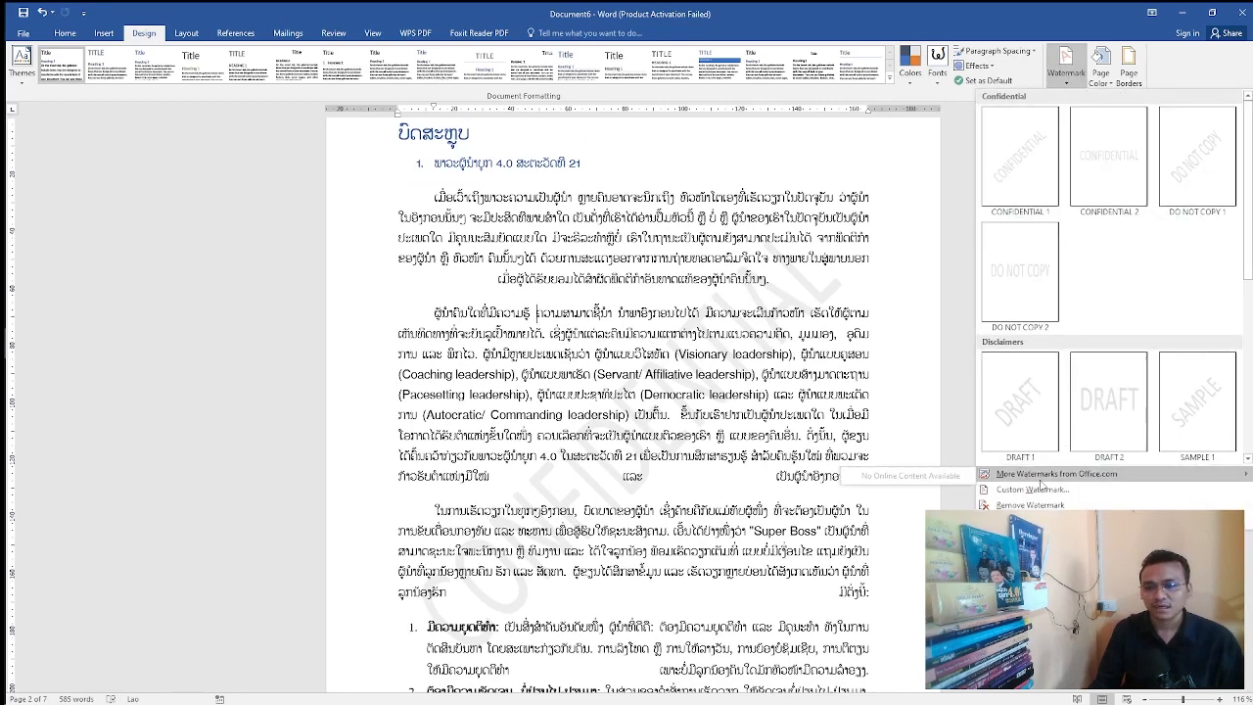
# In Custom Watermark, set Lao watermark text ຕົ້ນສະບັບ and apply it
pyautogui.click(1052, 490)
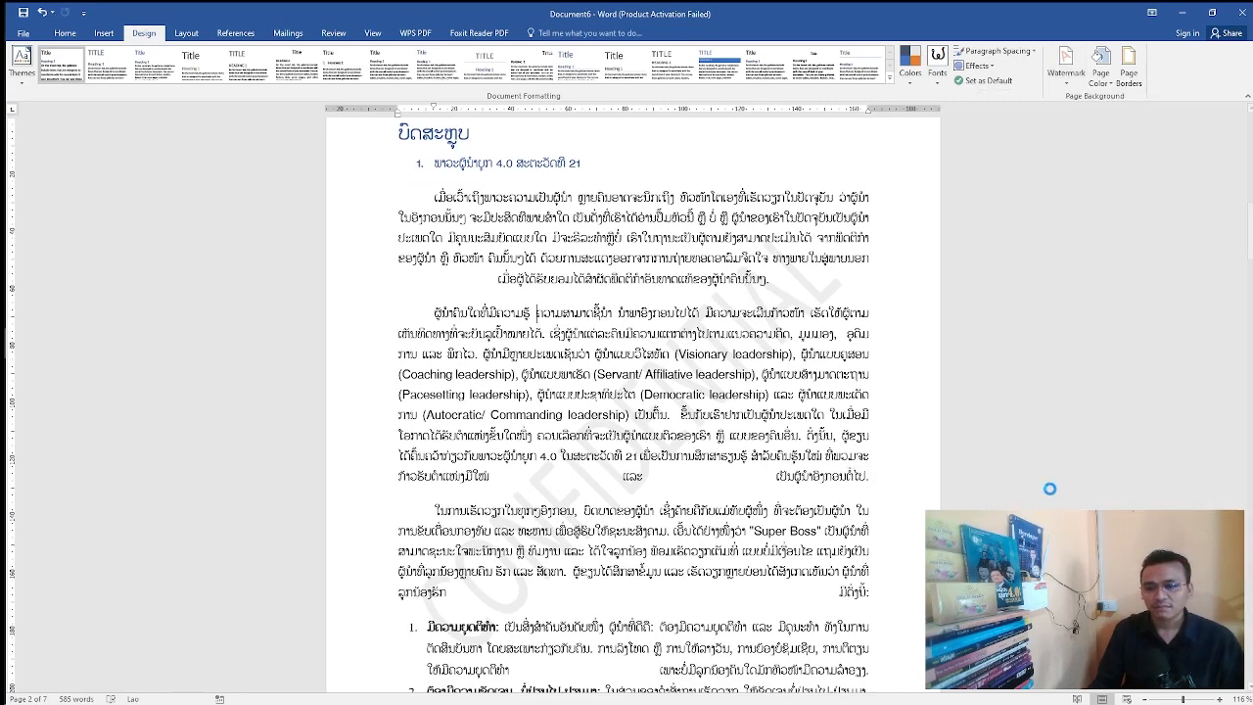
pyautogui.moveTo(640, 252); pyautogui.dragTo(1013, 100)
pyautogui.click(1008, 186)
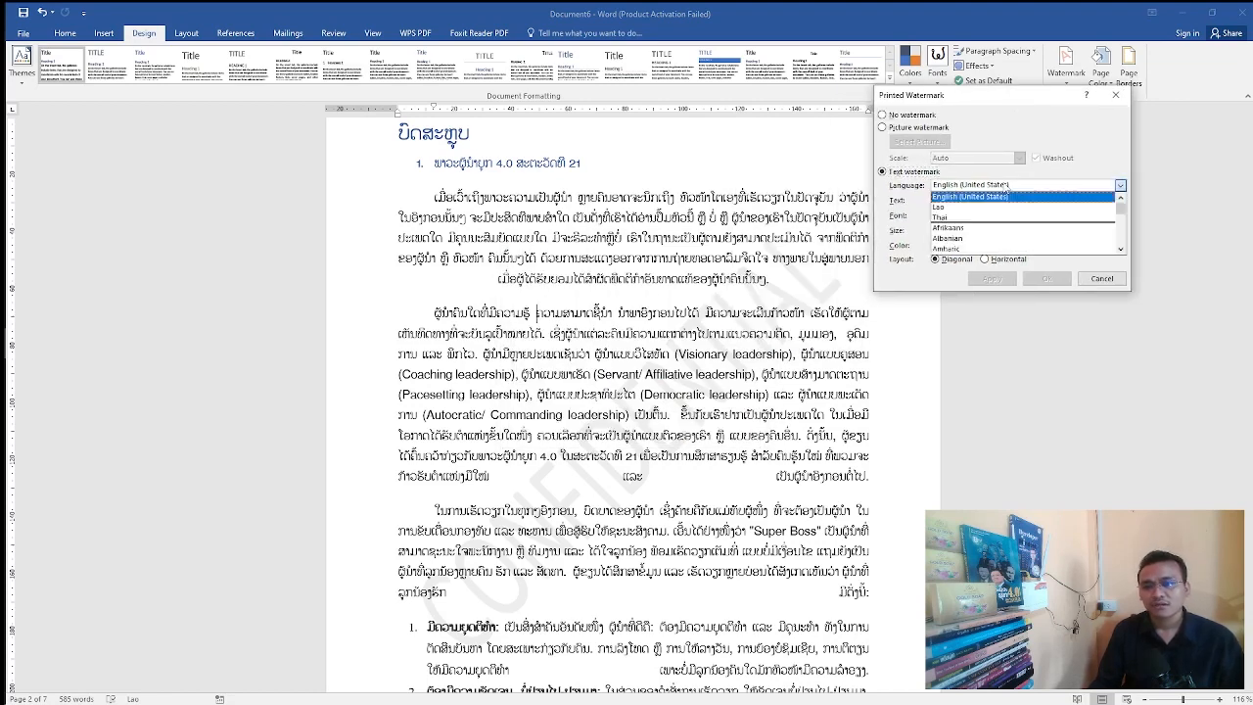
pyautogui.click(987, 208)
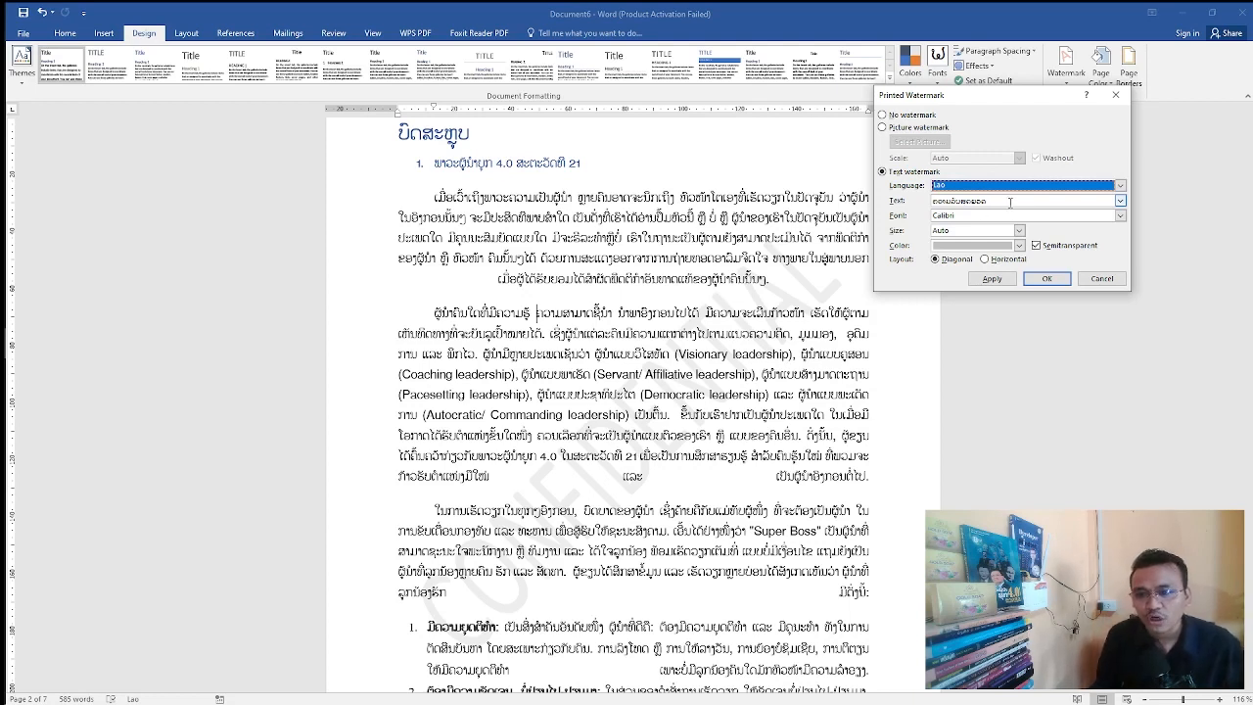
pyautogui.click(1040, 200)
pyautogui.click(1122, 202)
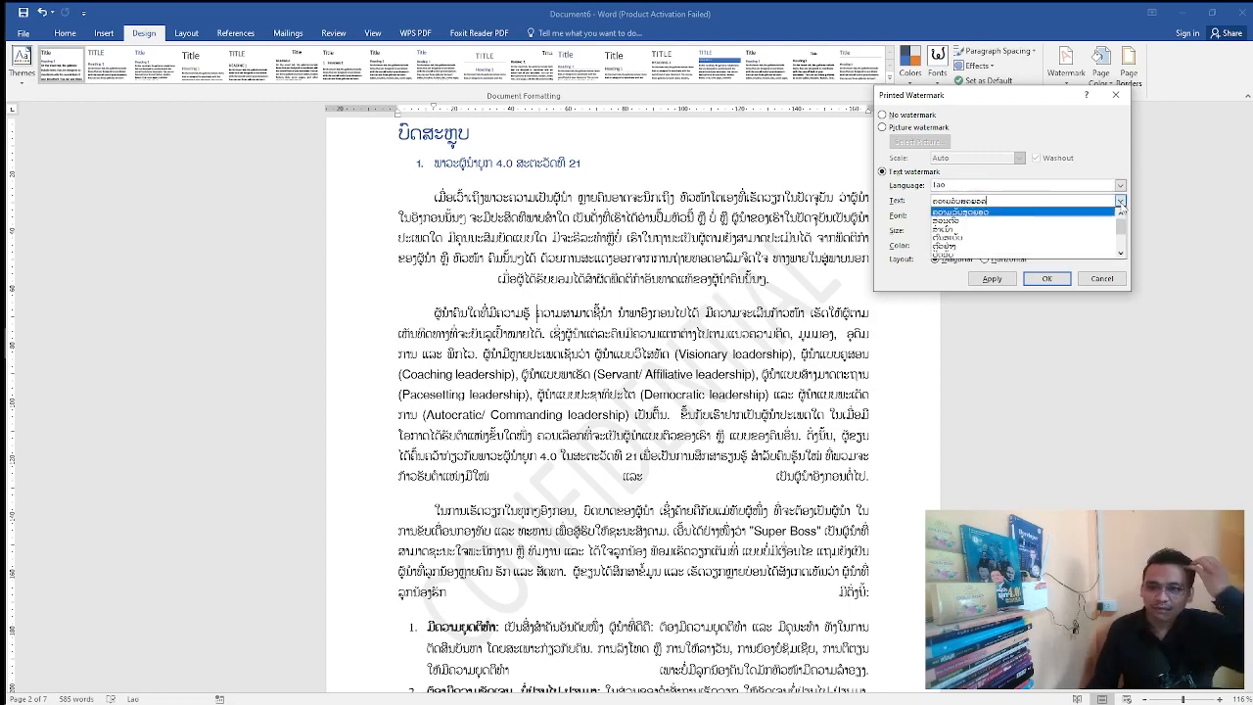
pyautogui.click(995, 237)
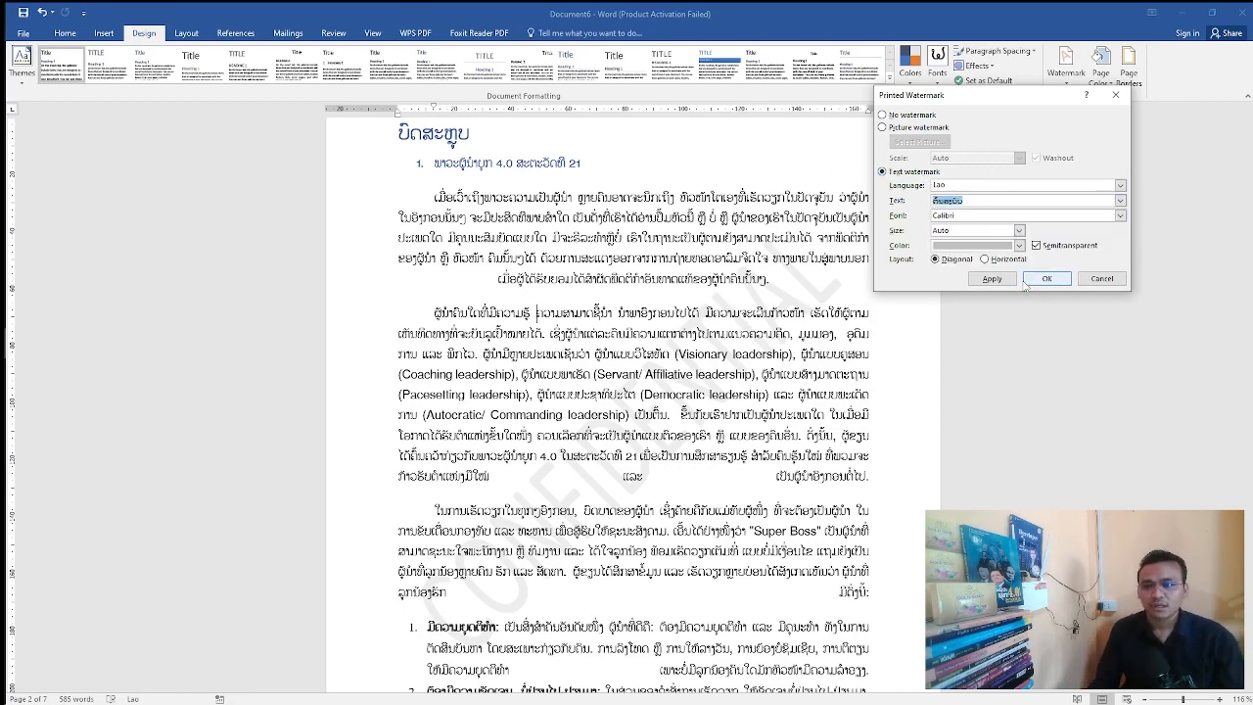
pyautogui.click(995, 280)
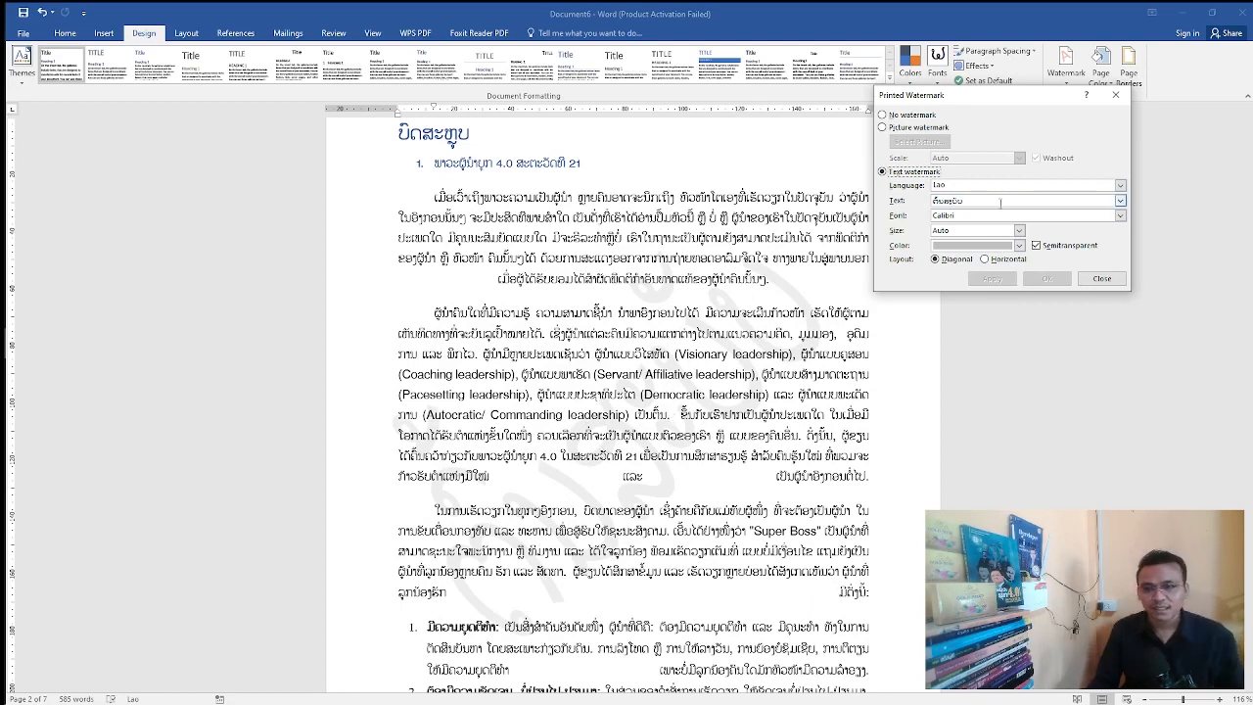
# Set the watermark font to Phetsarath OT and its size to 48
pyautogui.click(1120, 216)
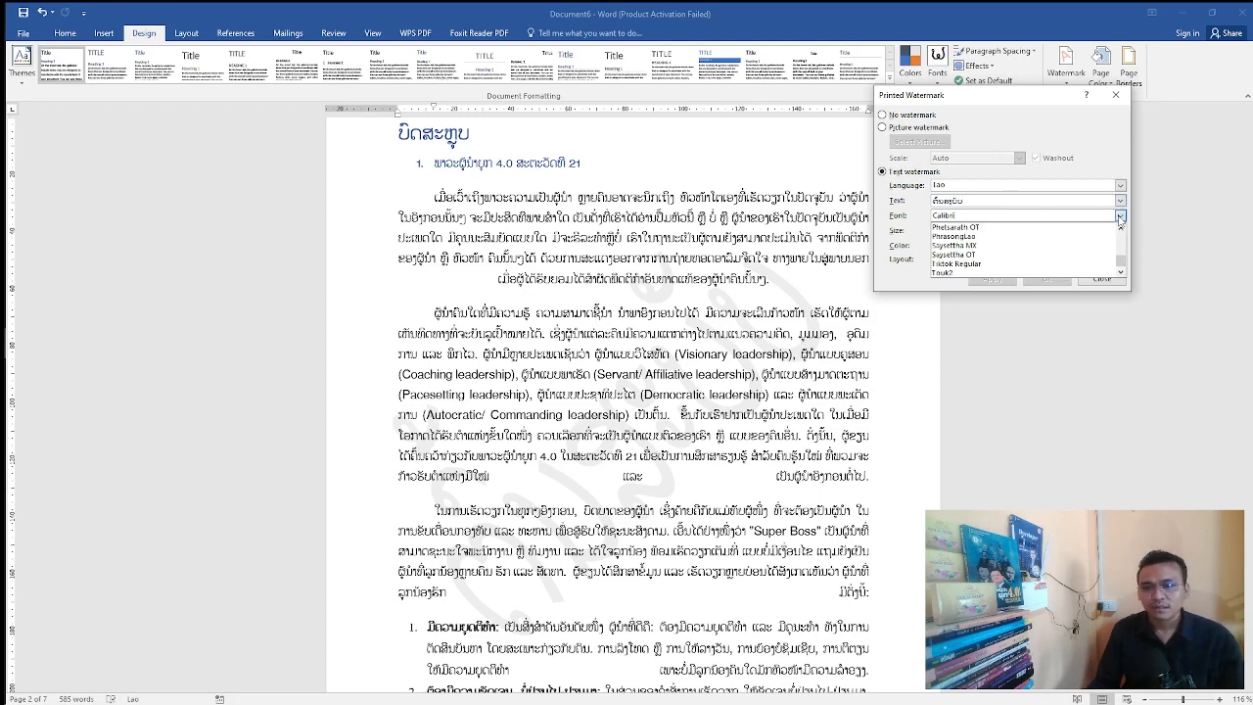
pyautogui.click(955, 226)
pyautogui.click(991, 280)
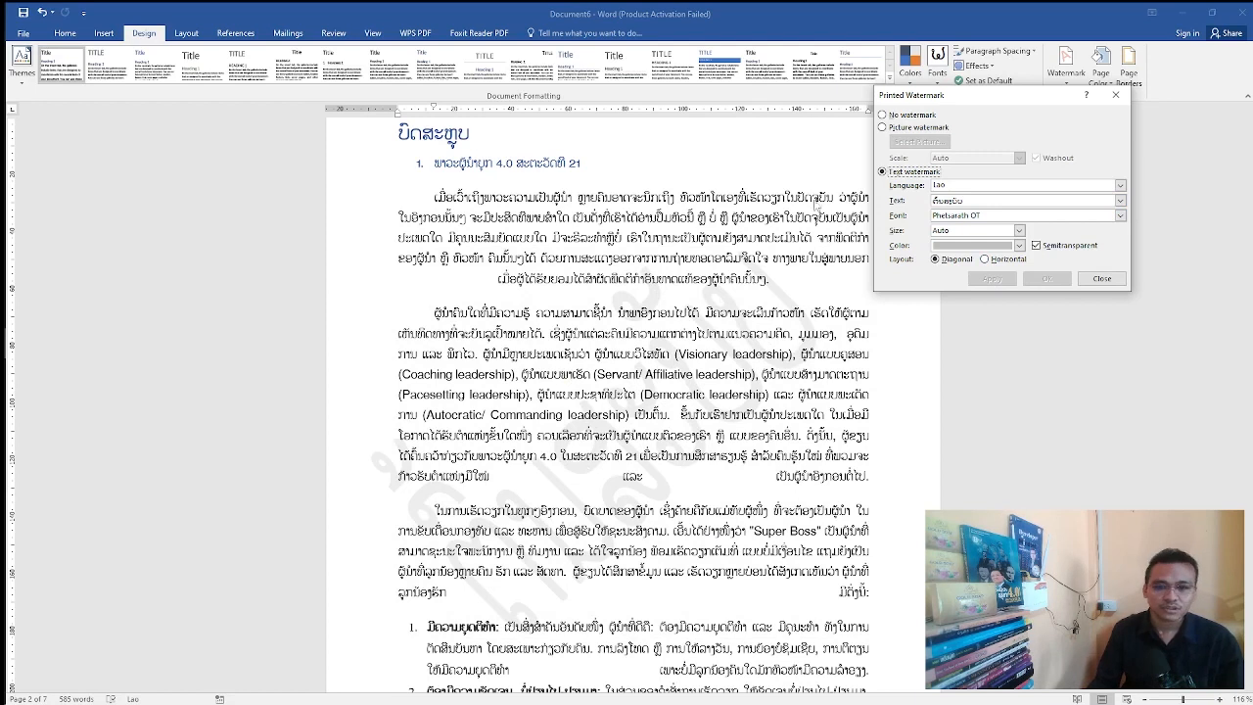
pyautogui.click(1019, 230)
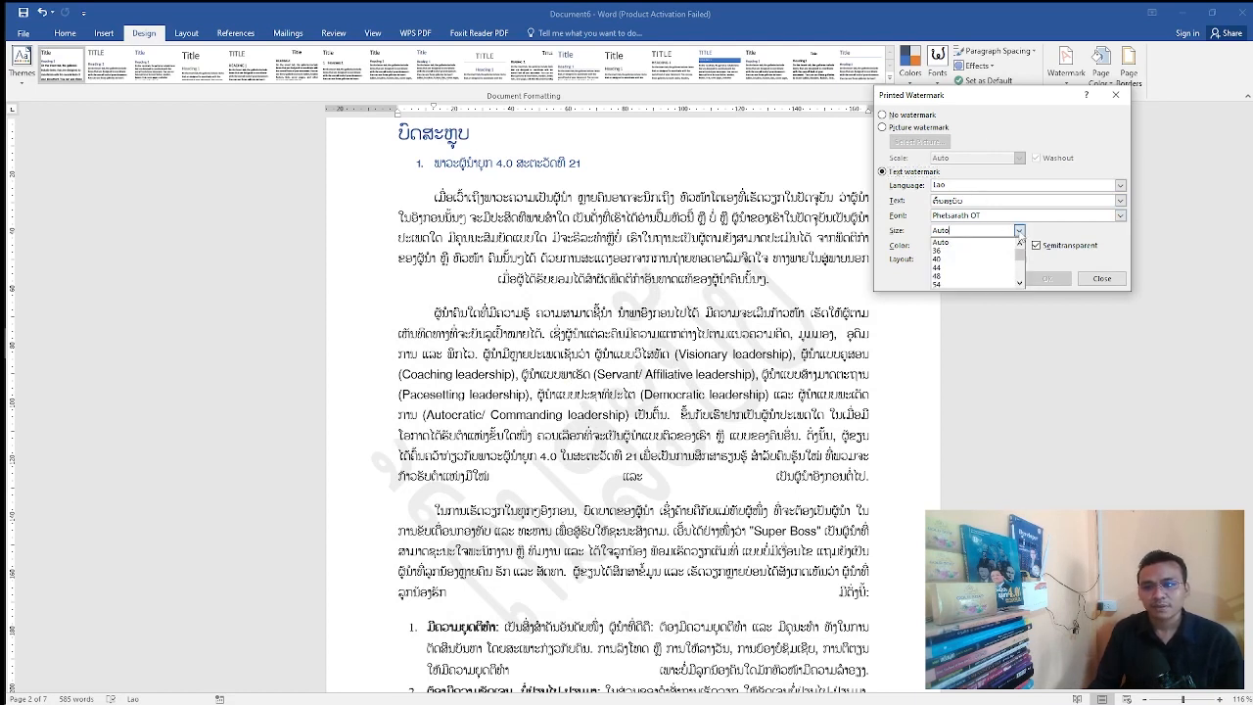
pyautogui.scroll(-3, 949, 268)
pyautogui.scroll(2, 949, 268)
pyautogui.click(941, 252)
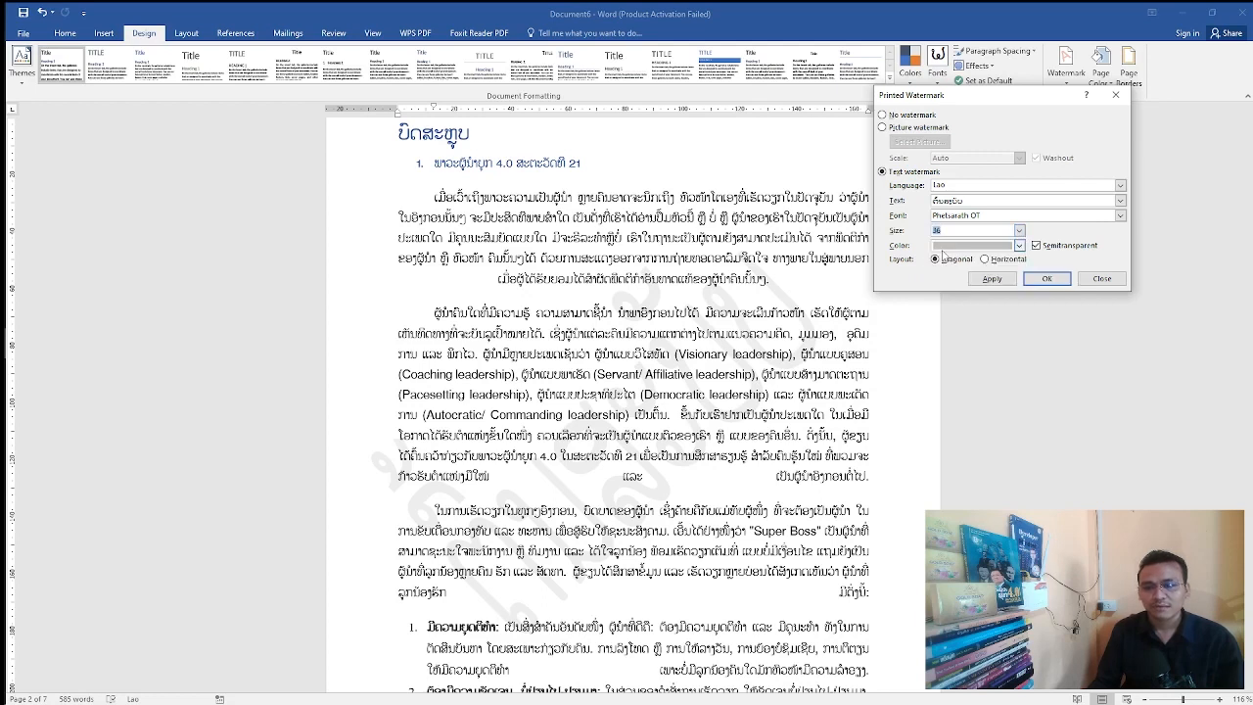
pyautogui.click(1004, 281)
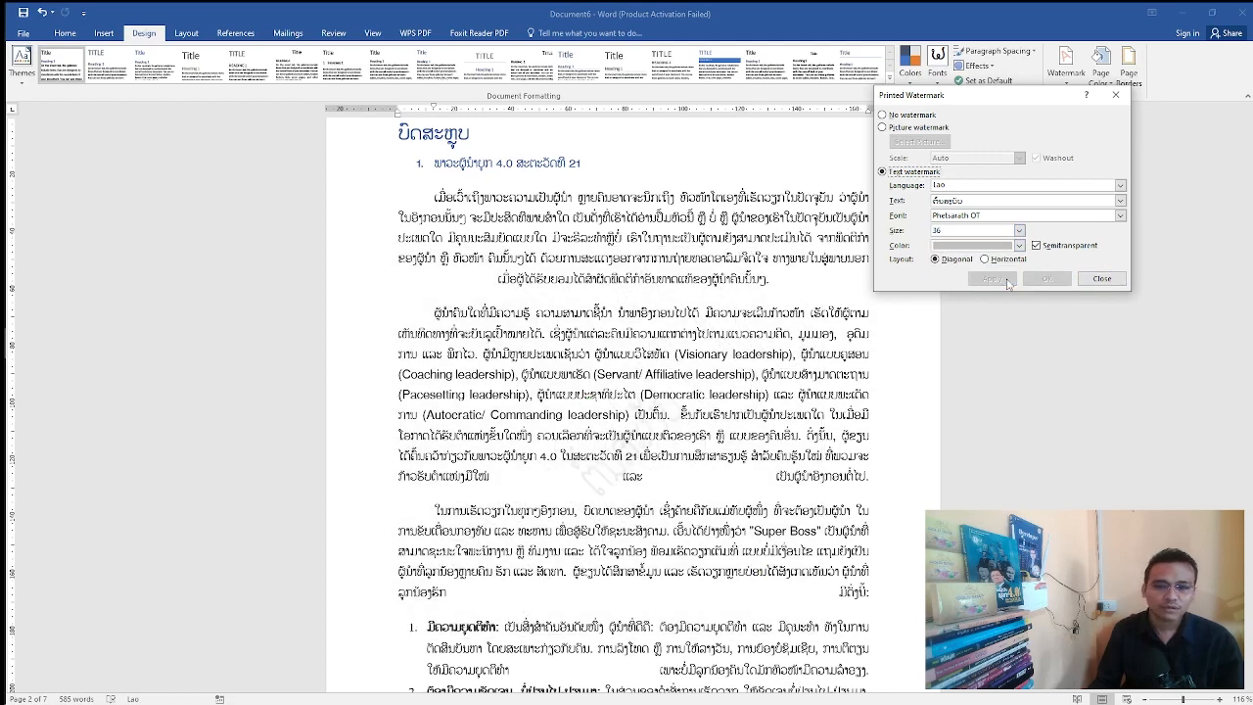
pyautogui.click(1019, 230)
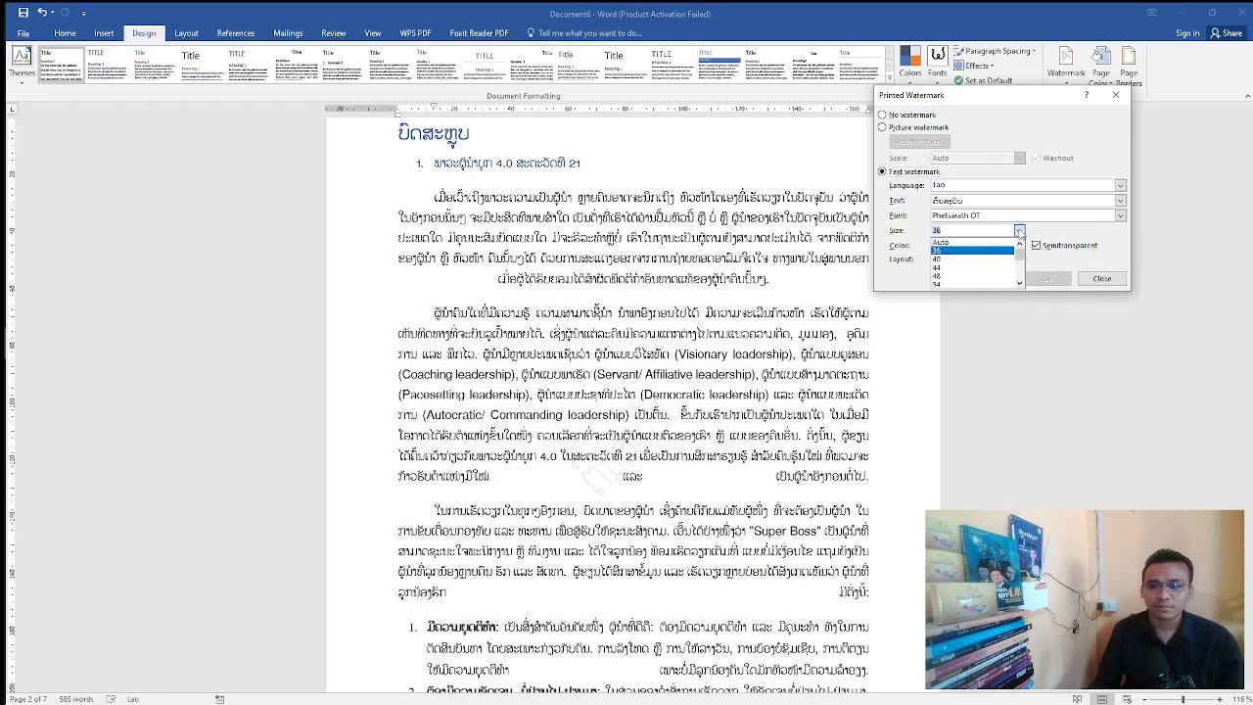
pyautogui.click(994, 280)
pyautogui.click(992, 279)
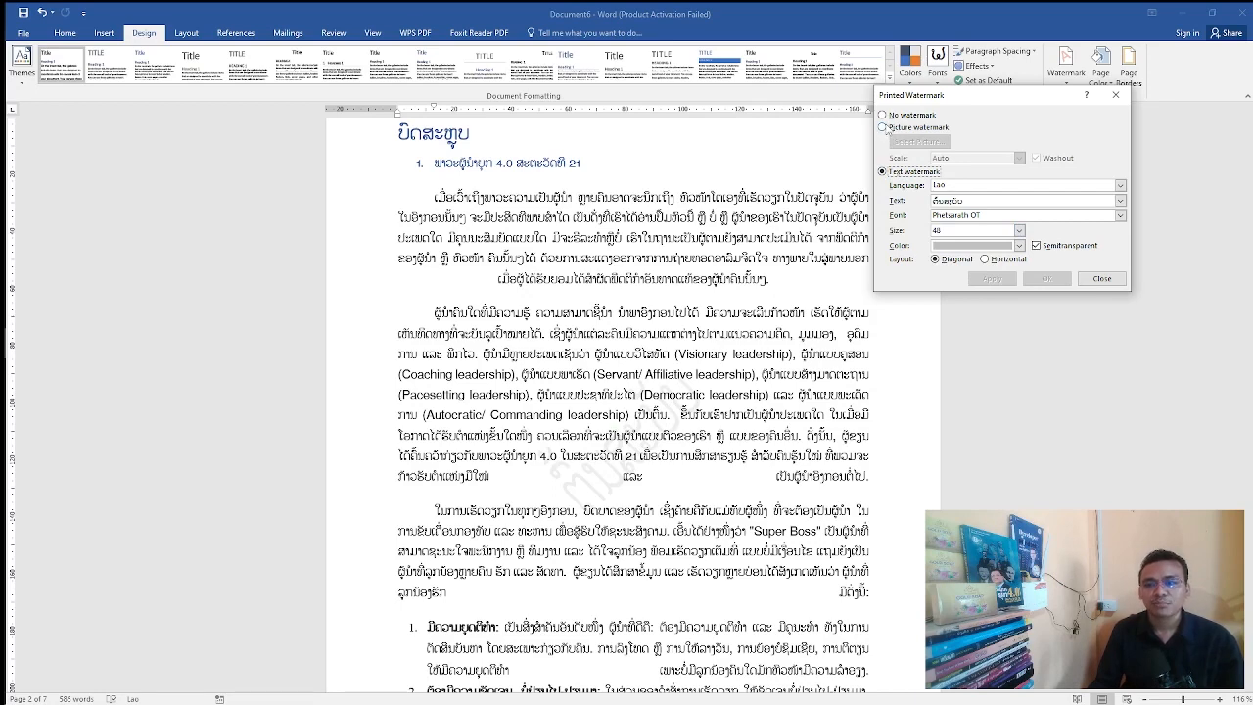
# Apply a picture watermark using the image file from Downloads
pyautogui.click(884, 127)
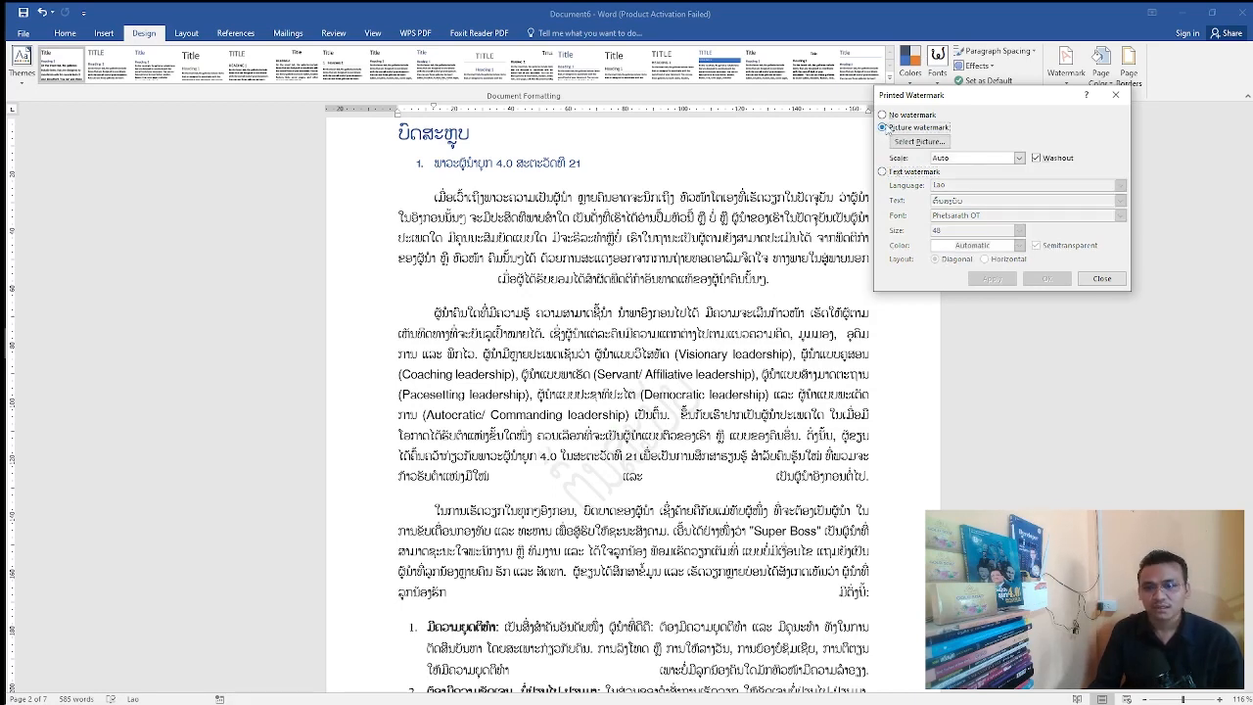
pyautogui.click(920, 141)
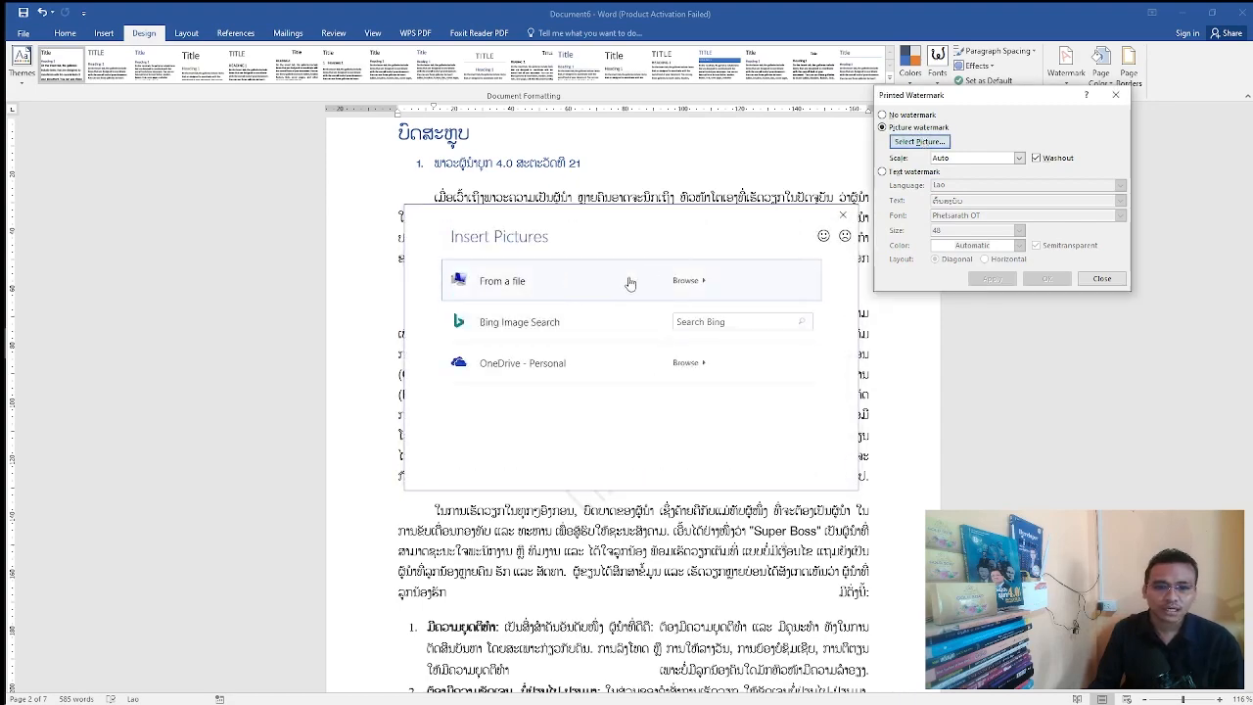
pyautogui.click(631, 283)
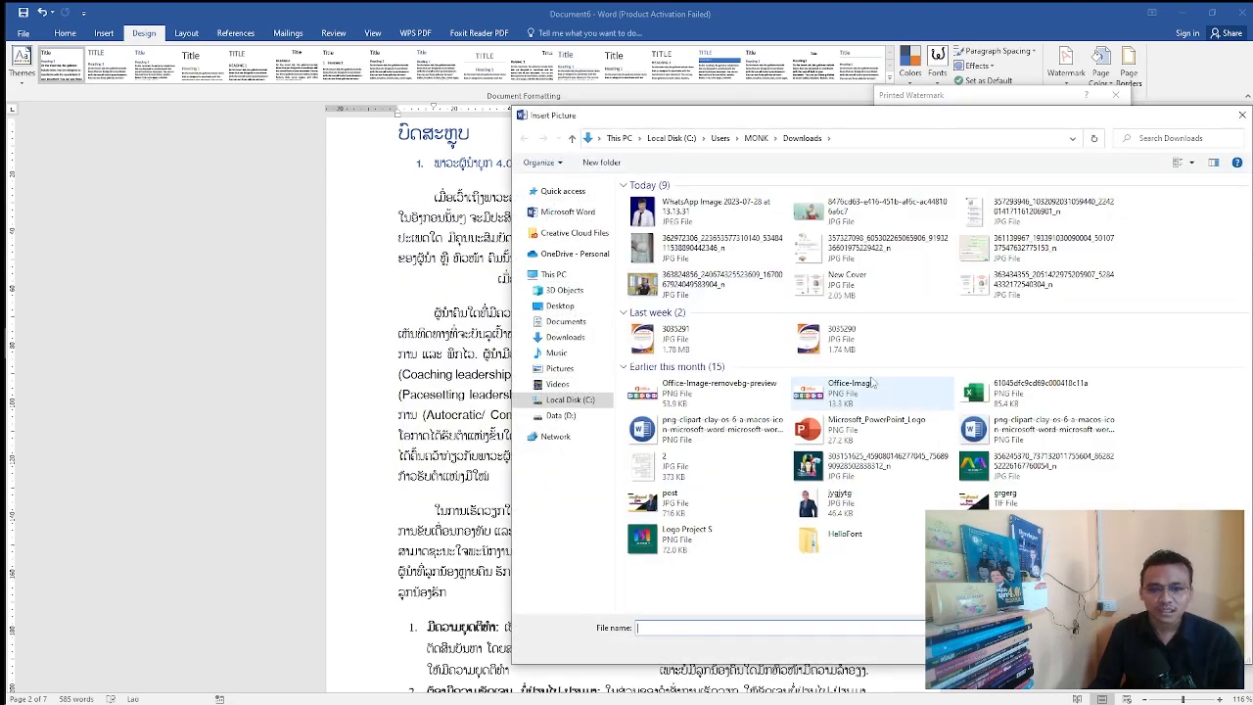
pyautogui.doubleClick(986, 462)
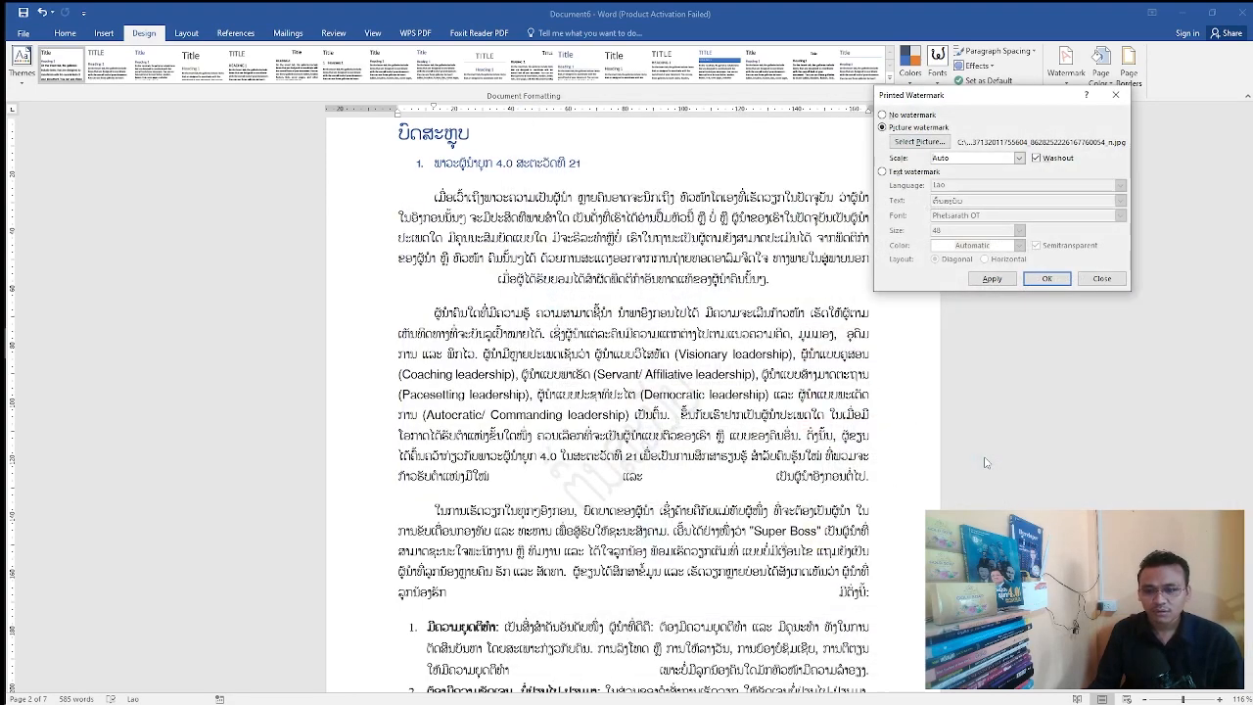
pyautogui.click(991, 279)
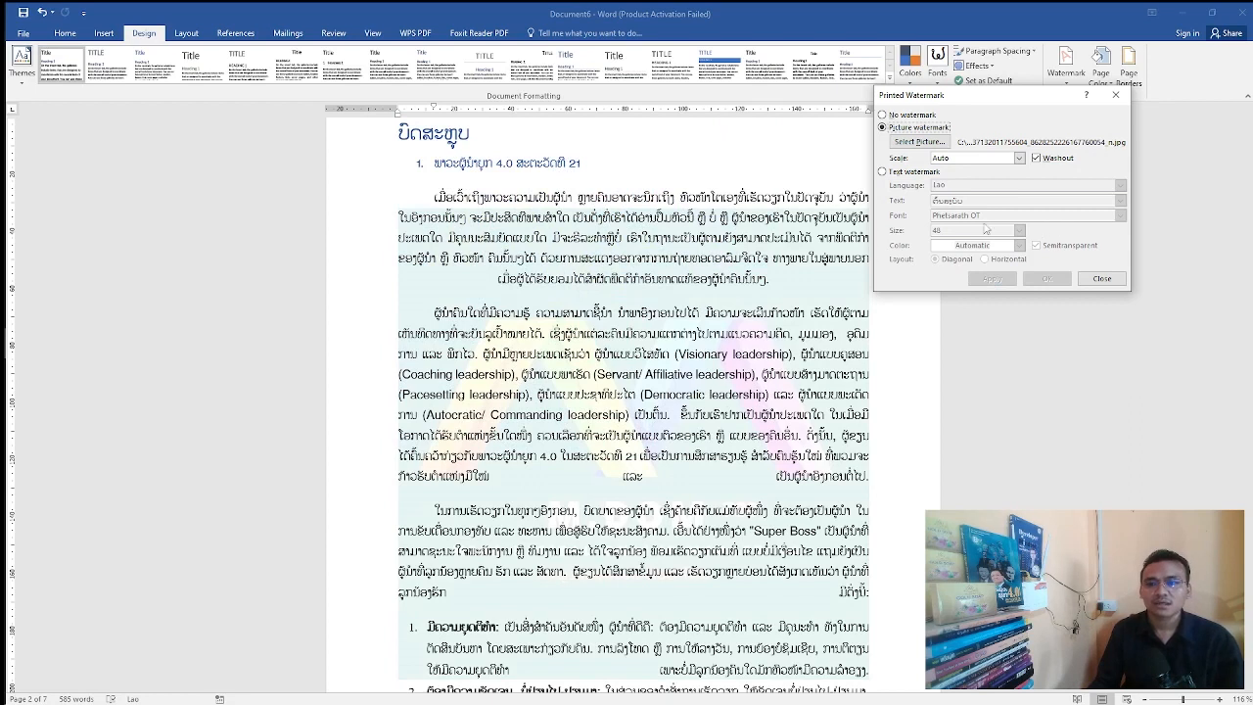
# Switch the watermark settings back to Text watermark
pyautogui.click(883, 172)
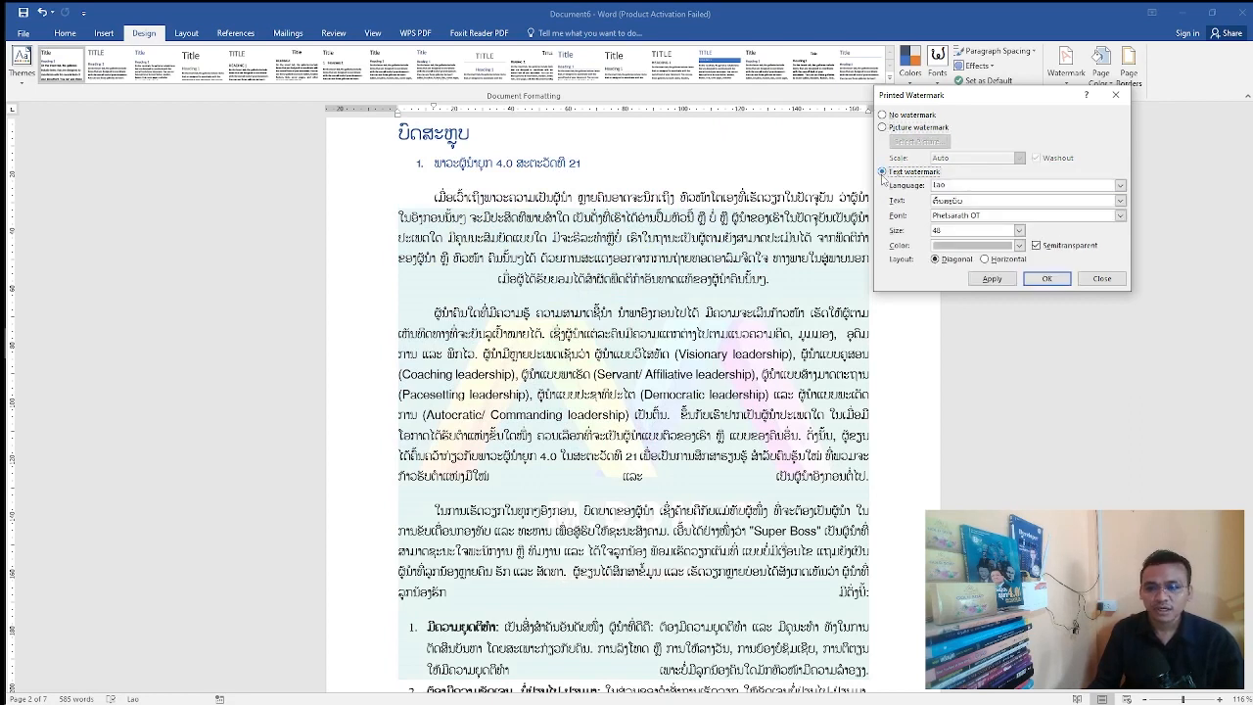
pyautogui.click(883, 127)
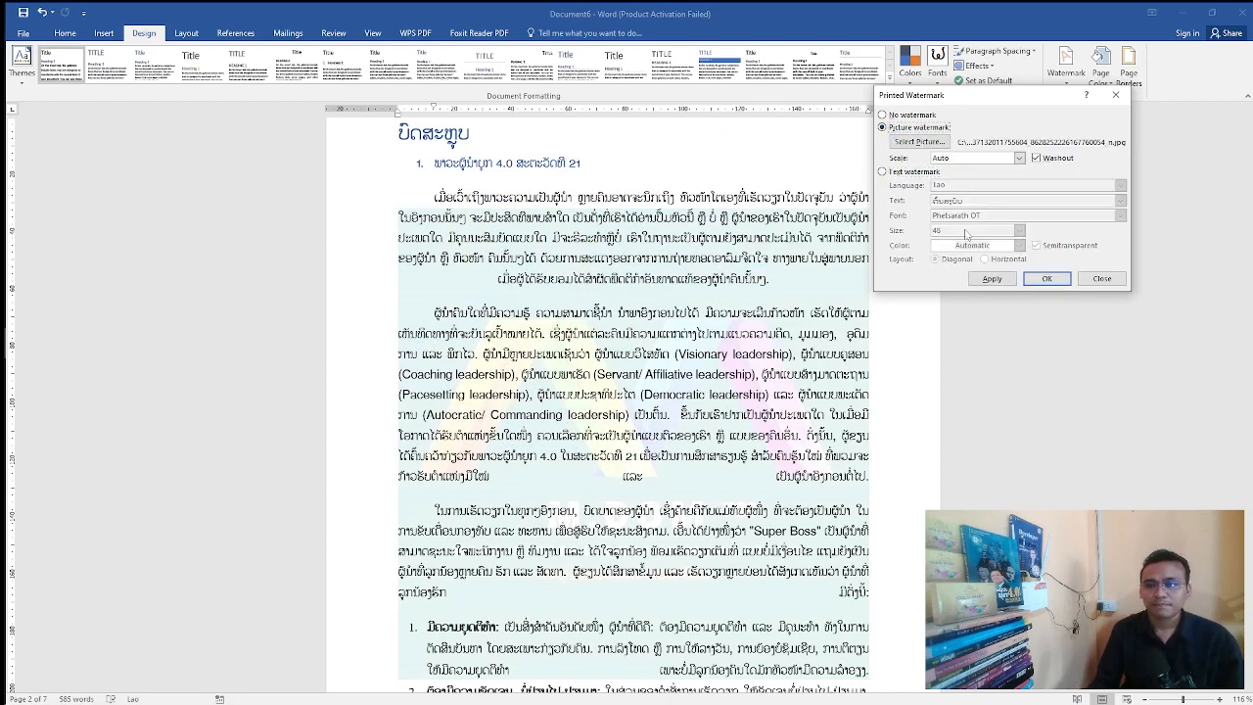
pyautogui.click(896, 173)
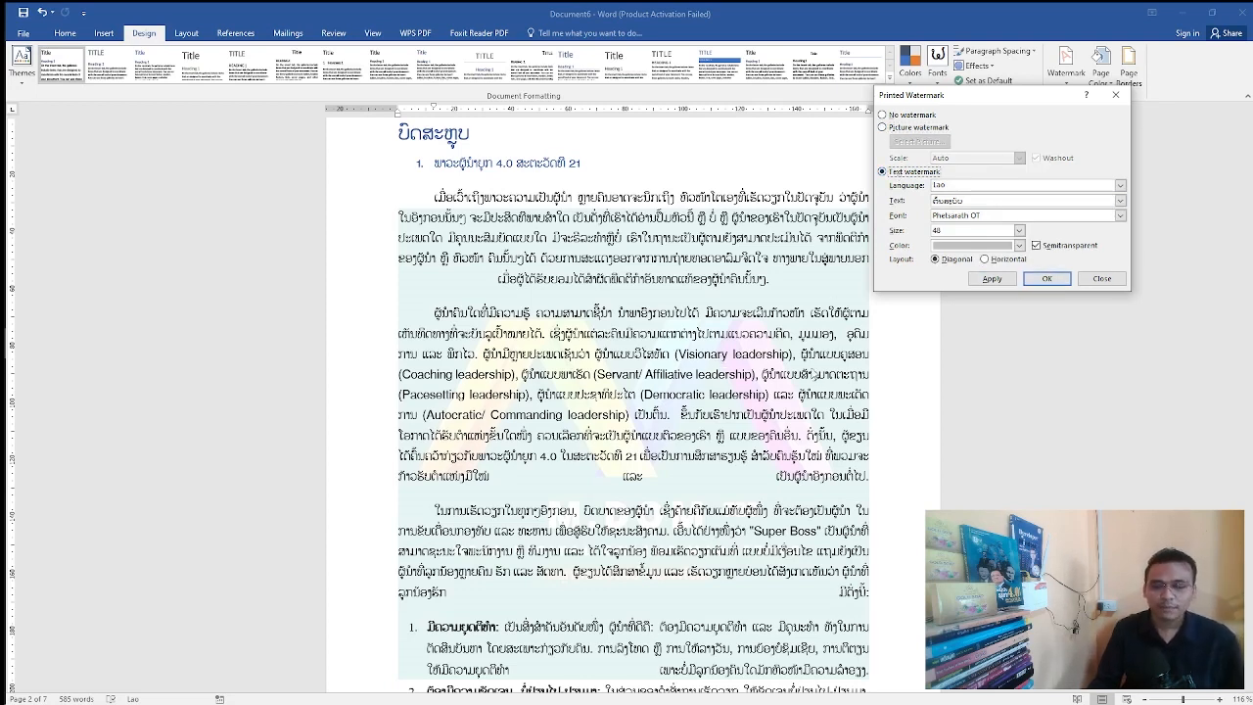
# Reapply the Lao text watermark, trying horizontal before settling on diagonal layout
pyautogui.click(996, 280)
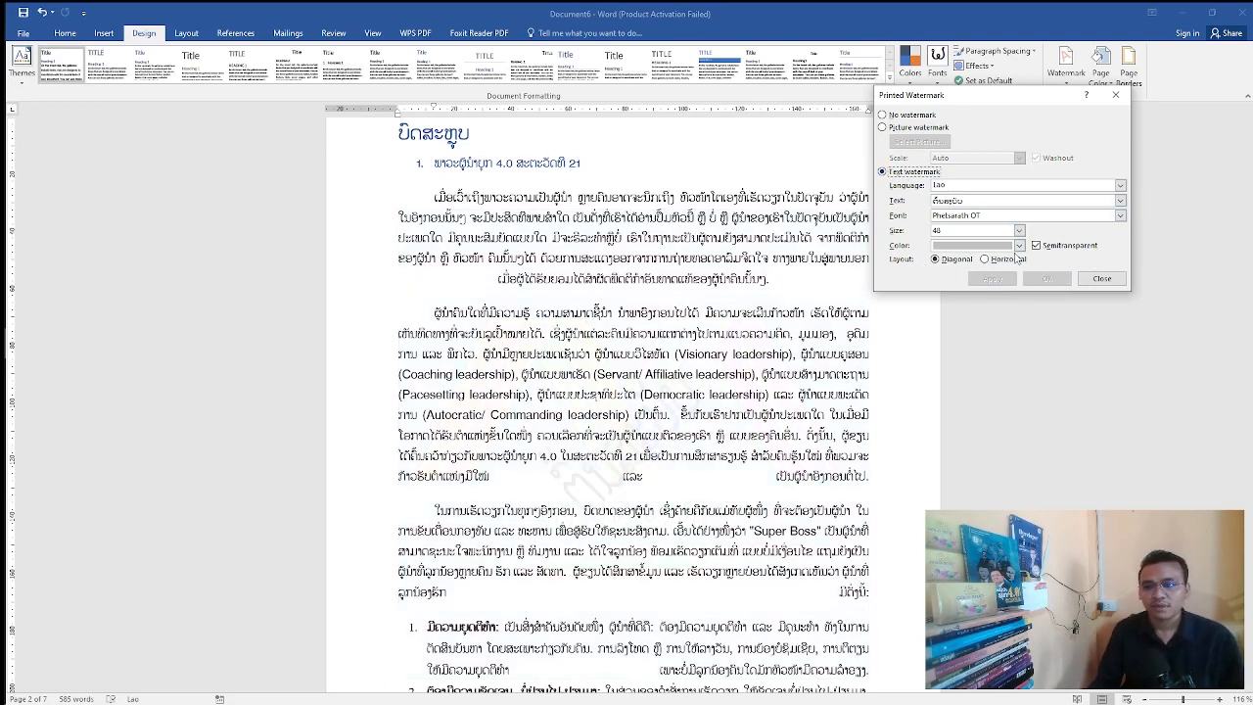
pyautogui.click(985, 260)
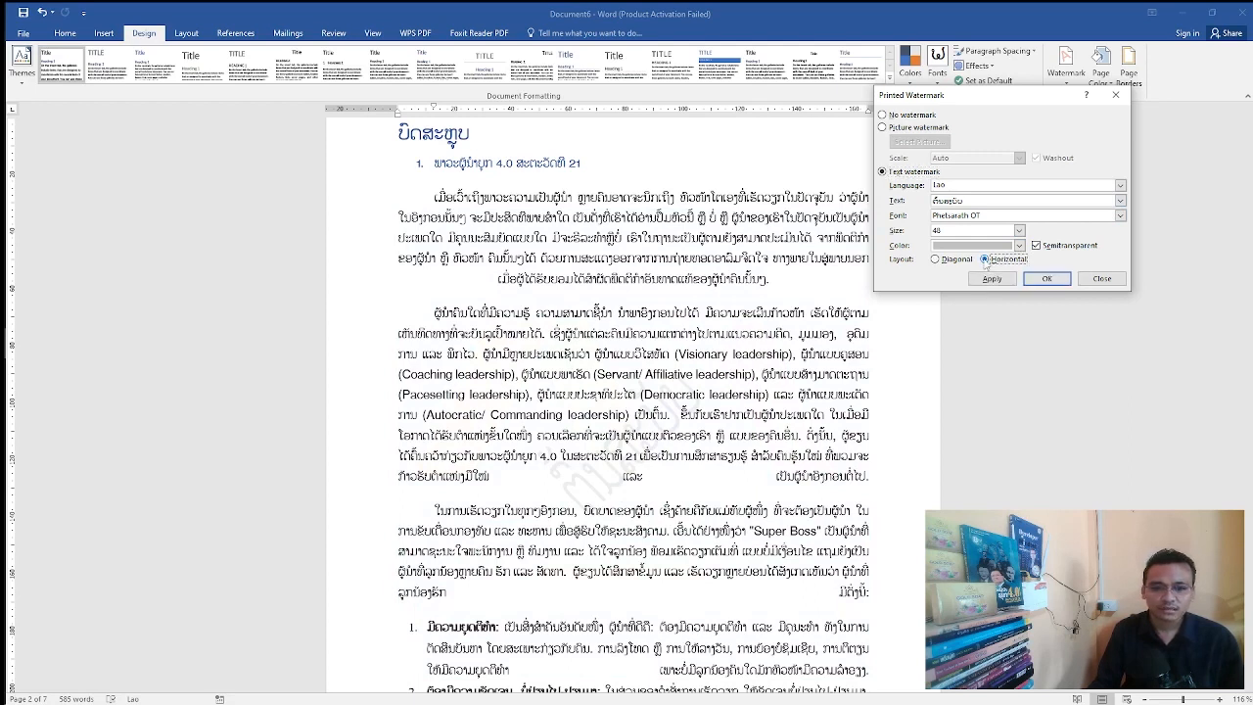
pyautogui.click(958, 260)
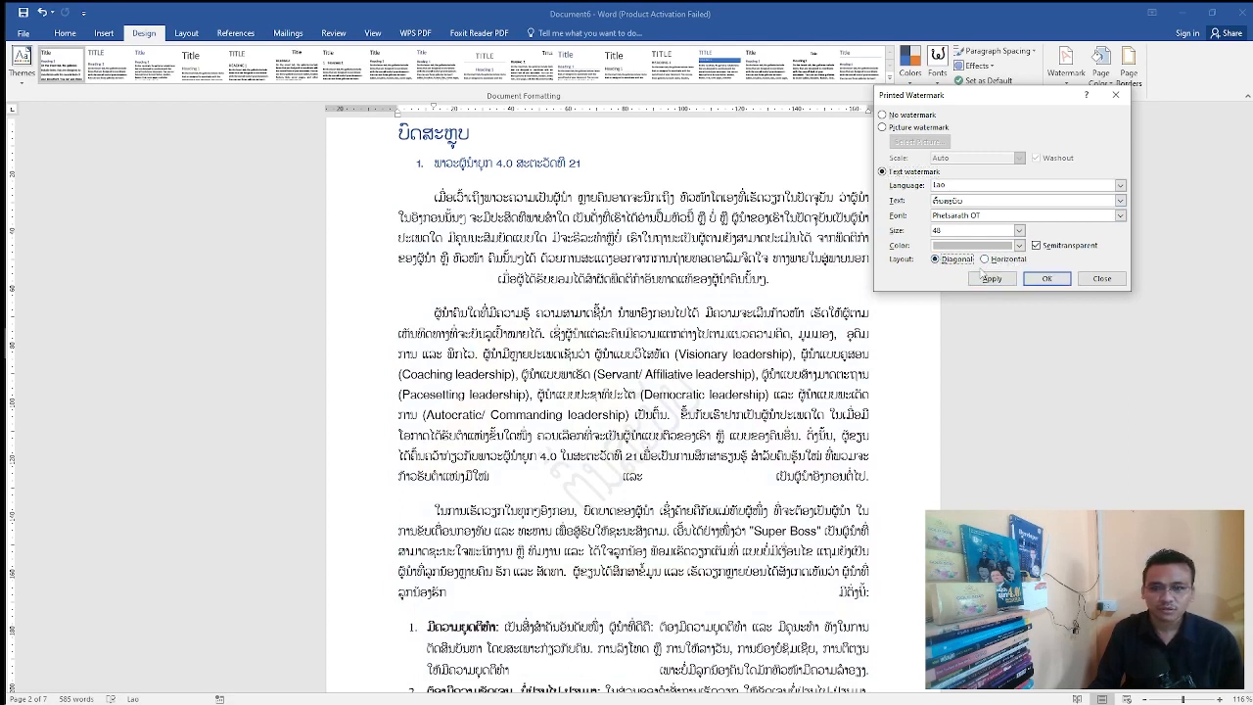
pyautogui.click(984, 260)
pyautogui.click(990, 279)
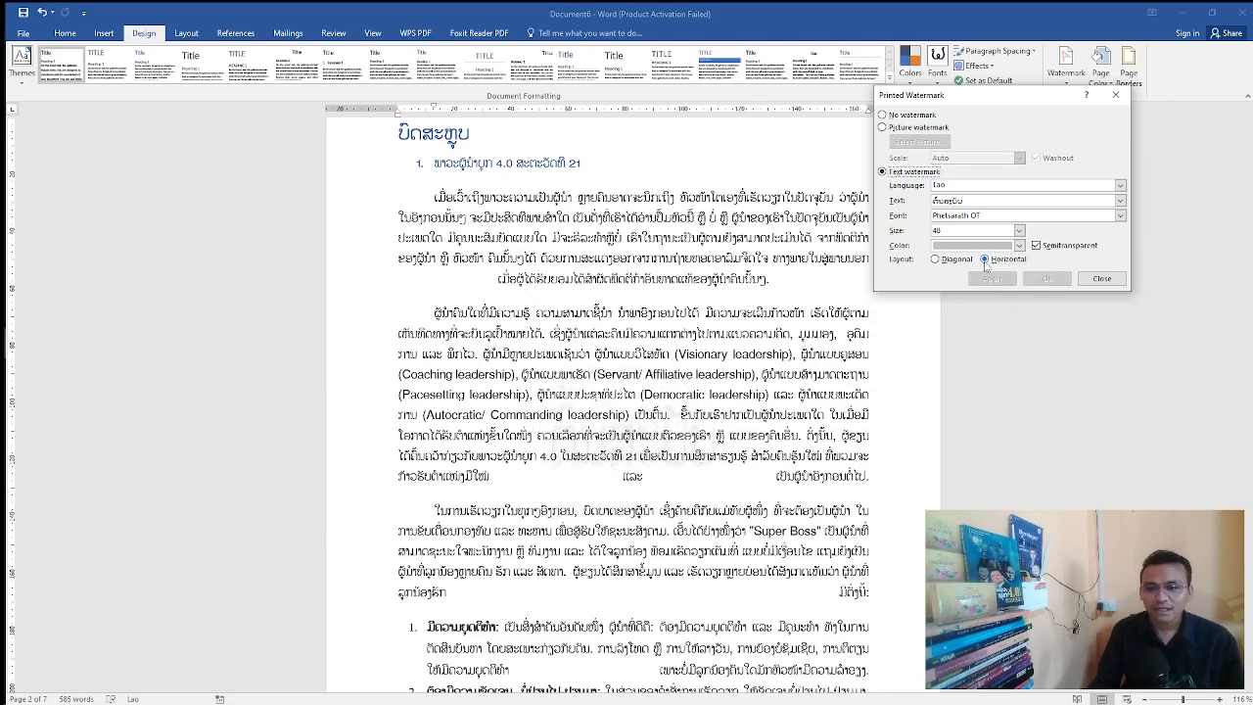
pyautogui.click(935, 260)
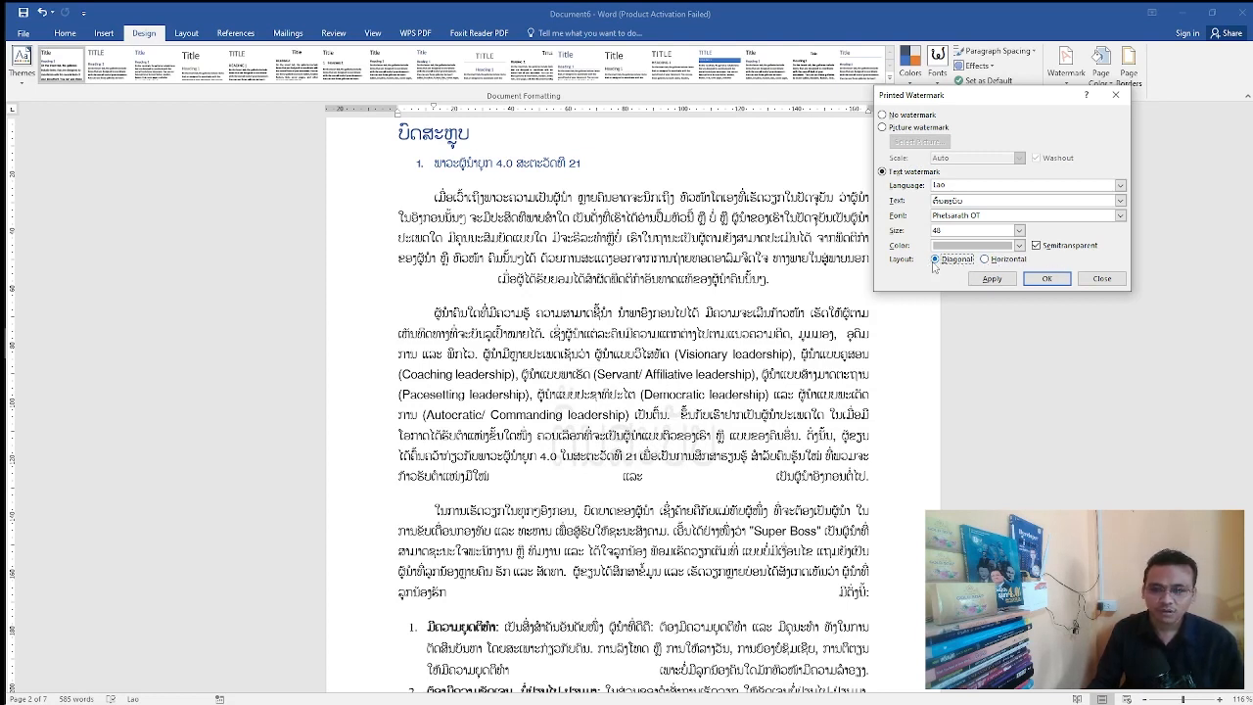
pyautogui.click(993, 279)
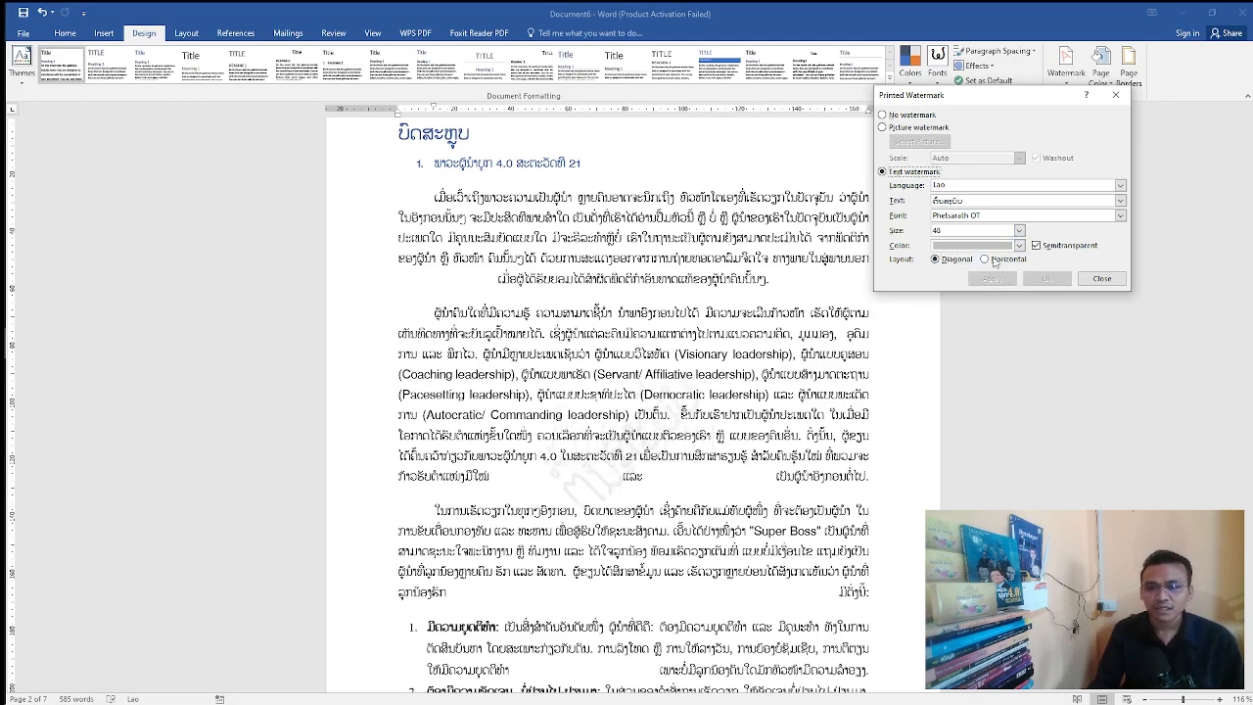
pyautogui.click(995, 260)
pyautogui.click(996, 280)
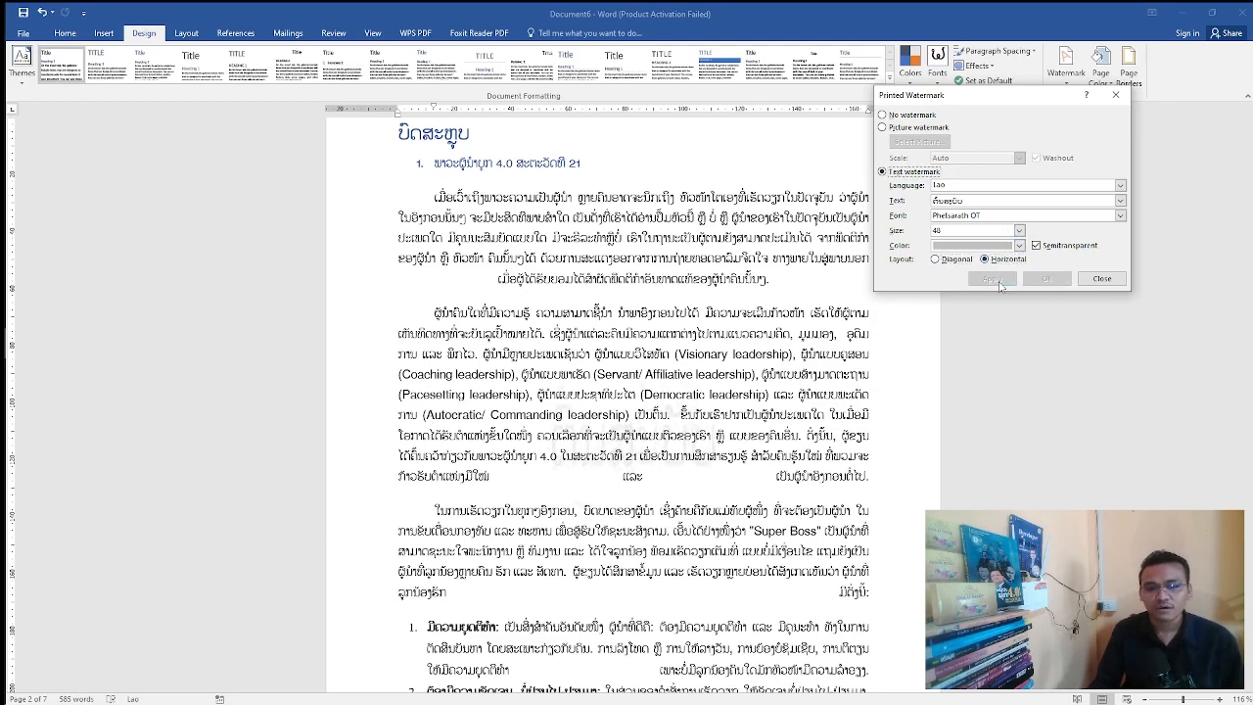
pyautogui.click(938, 261)
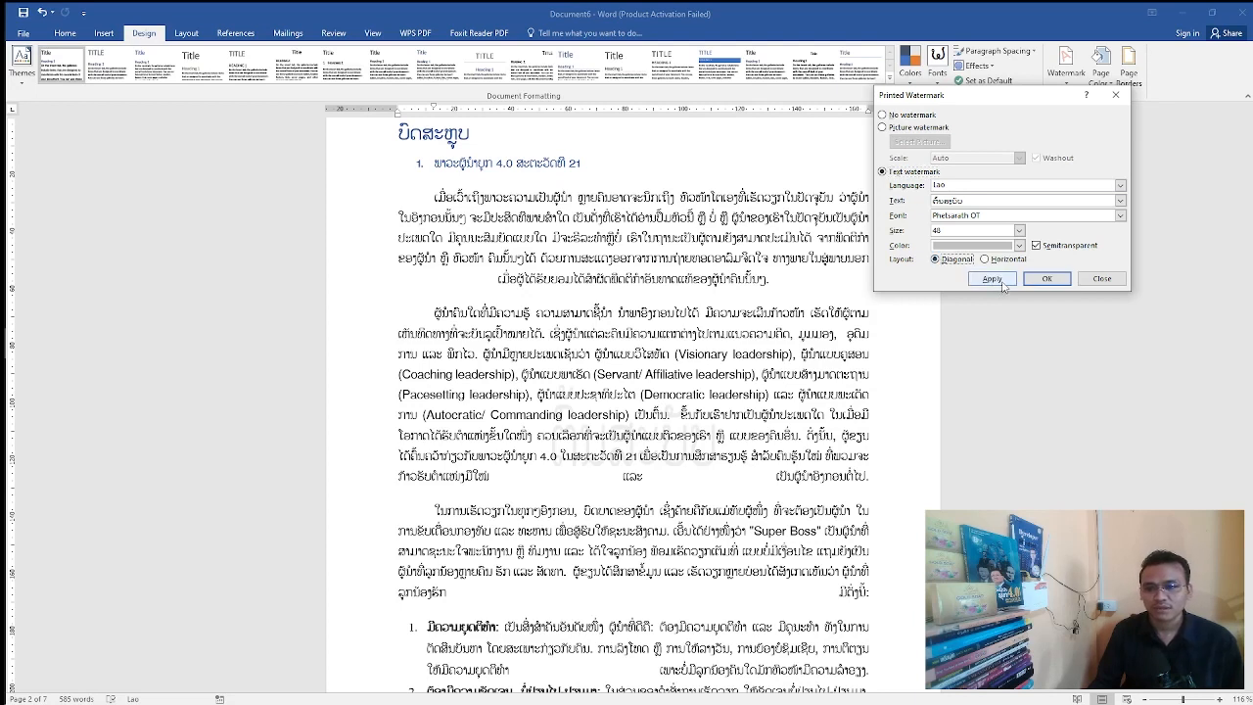
pyautogui.click(993, 279)
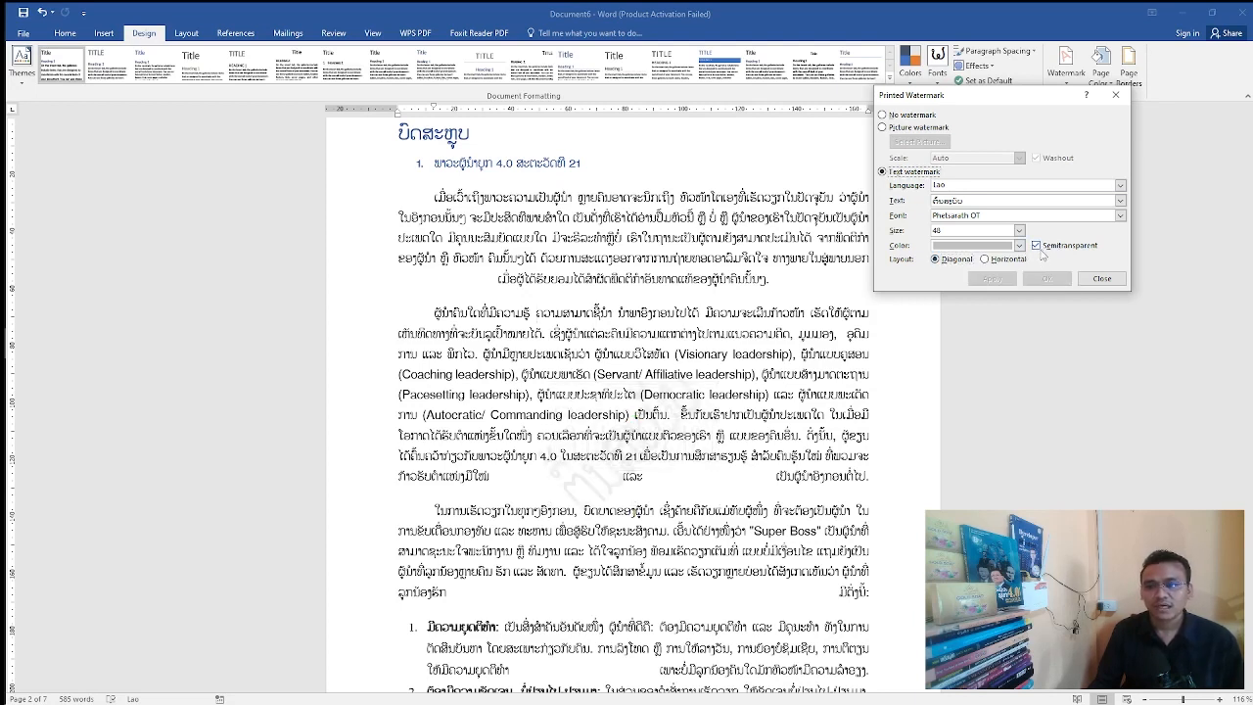
# Apply the watermark as semitransparent after trying opaque, and close the dialog
pyautogui.click(1042, 252)
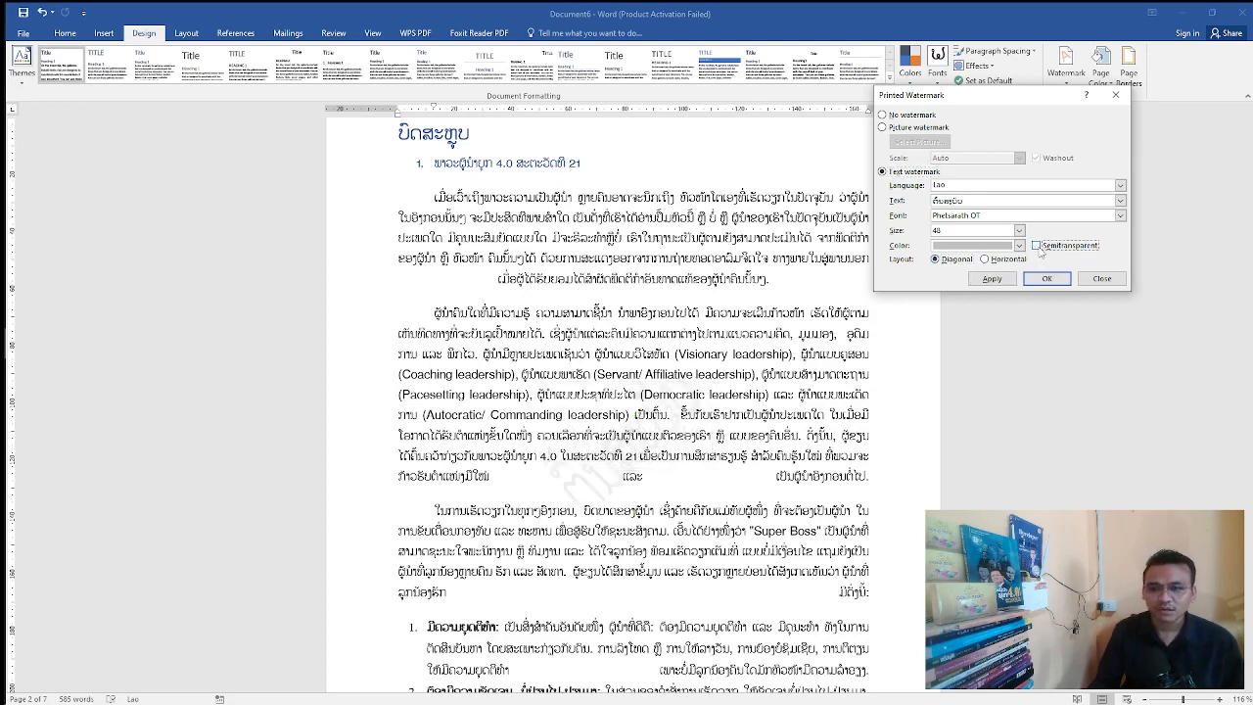
pyautogui.click(993, 280)
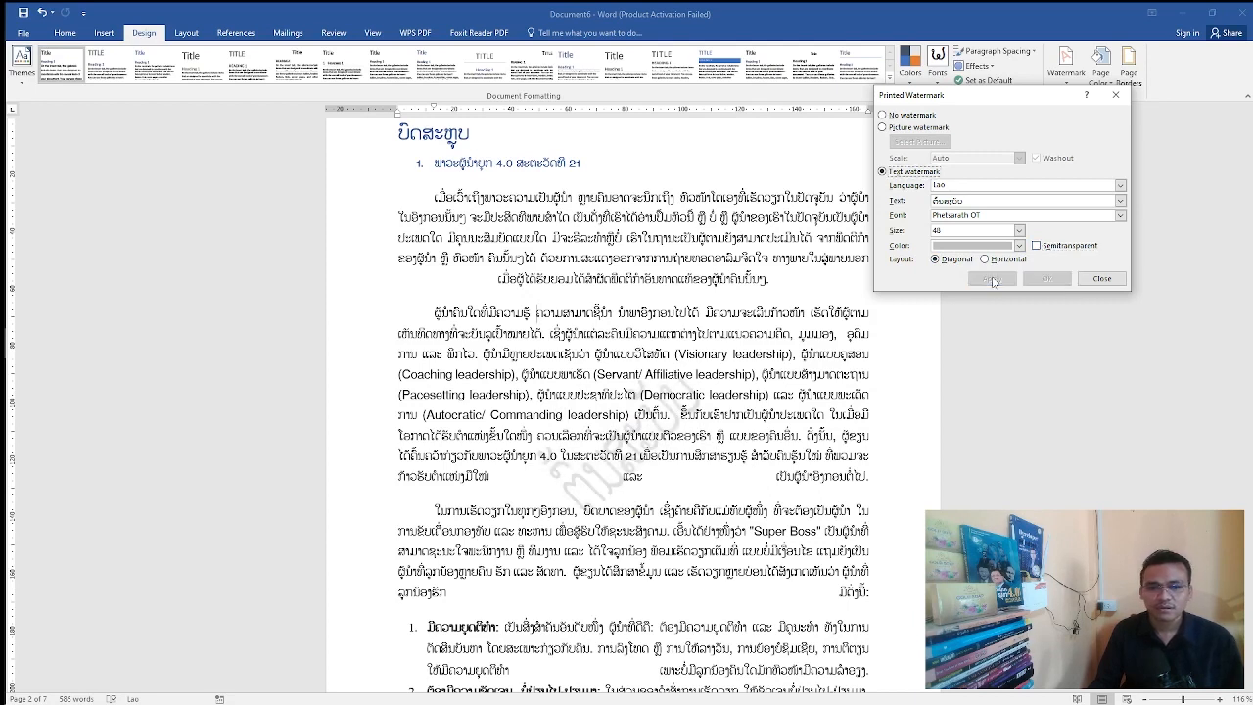
pyautogui.click(1037, 247)
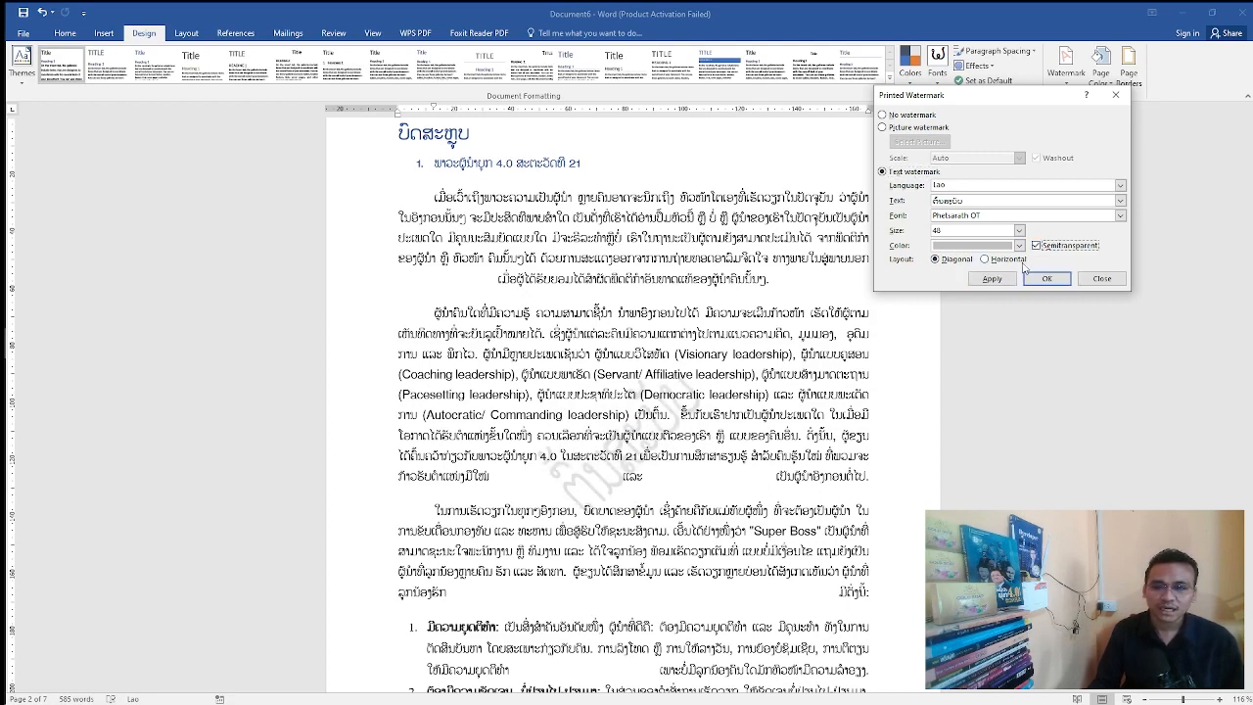
pyautogui.click(991, 280)
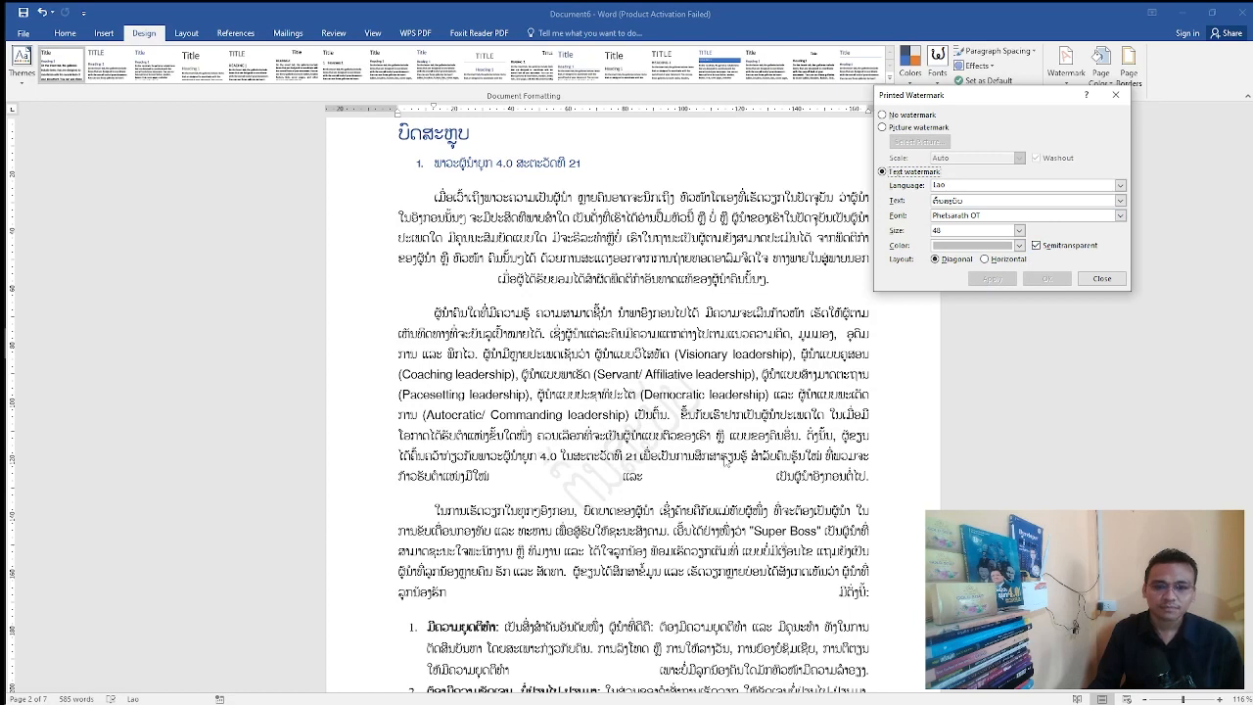
pyautogui.click(1101, 278)
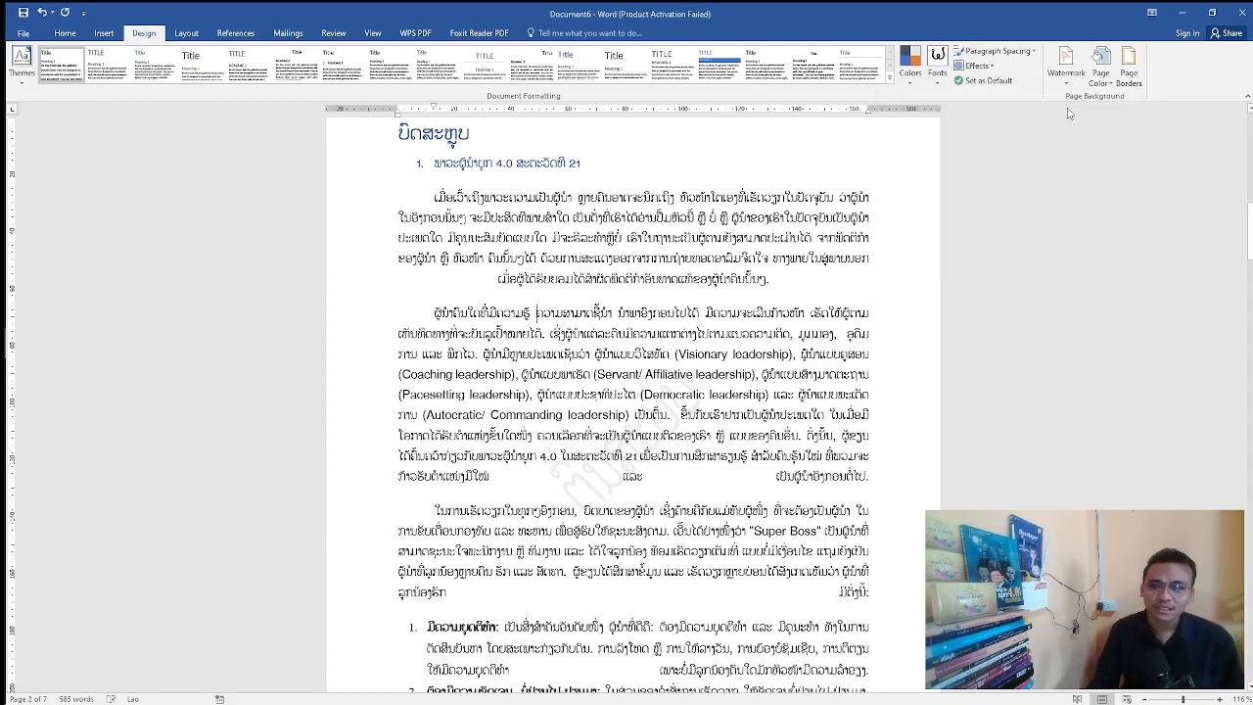
# Dismiss the Watermark gallery and put the cursor in the empty paragraph on the first page
pyautogui.click(1066, 61)
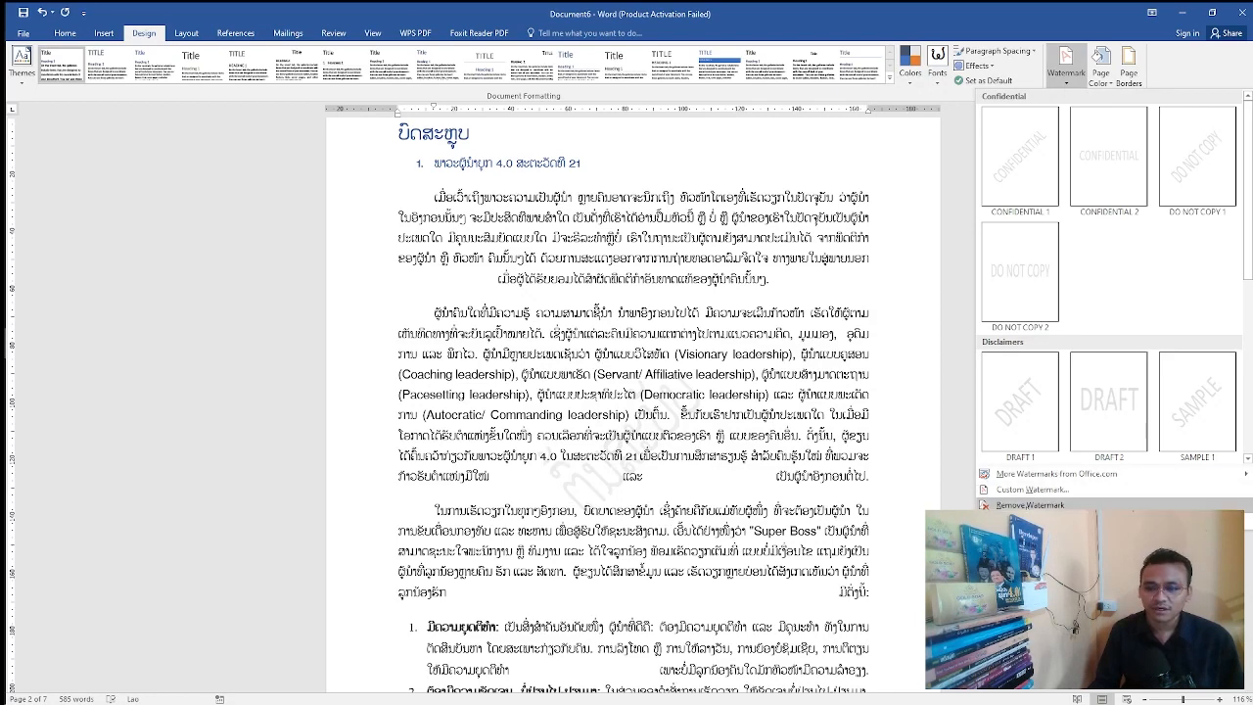
pyautogui.press('Escape')
pyautogui.scroll(5, 734, 446)
pyautogui.scroll(1, 734, 445)
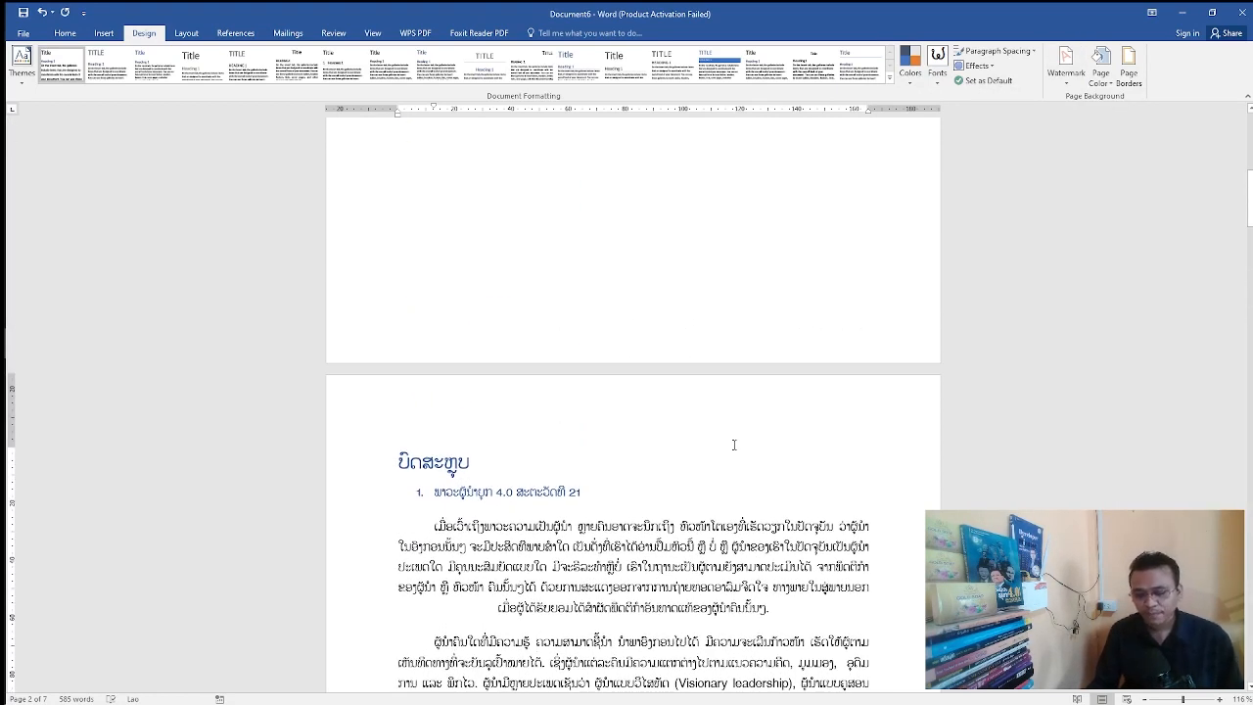
pyautogui.scroll(2, 759, 452)
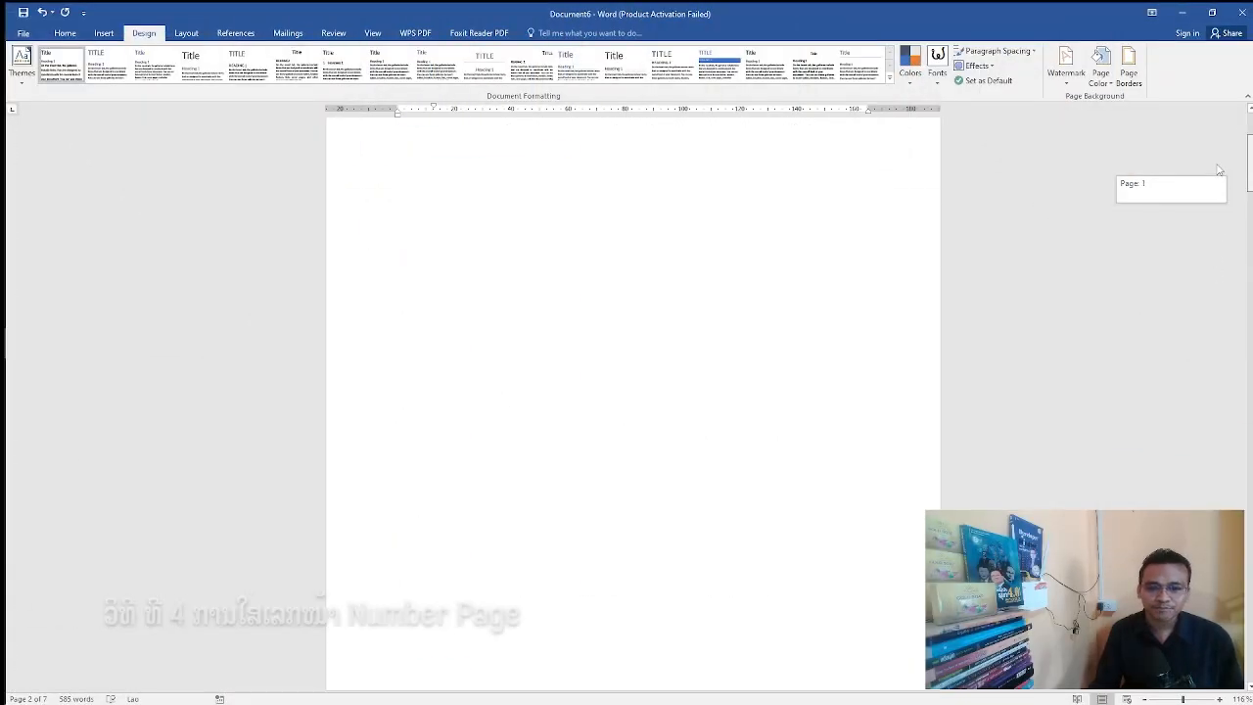
pyautogui.moveTo(1219, 169); pyautogui.dragTo(1220, 213)
pyautogui.click(706, 255)
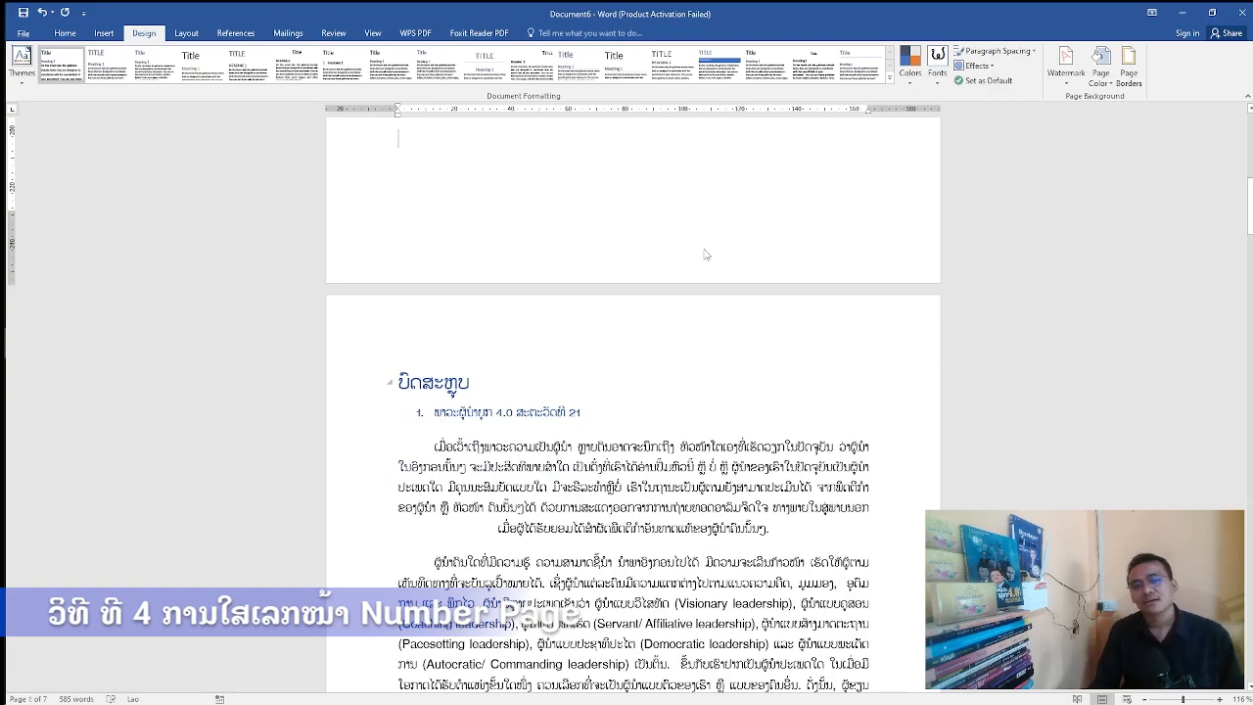
pyautogui.scroll(-4, 706, 255)
pyautogui.scroll(-12, 1015, 401)
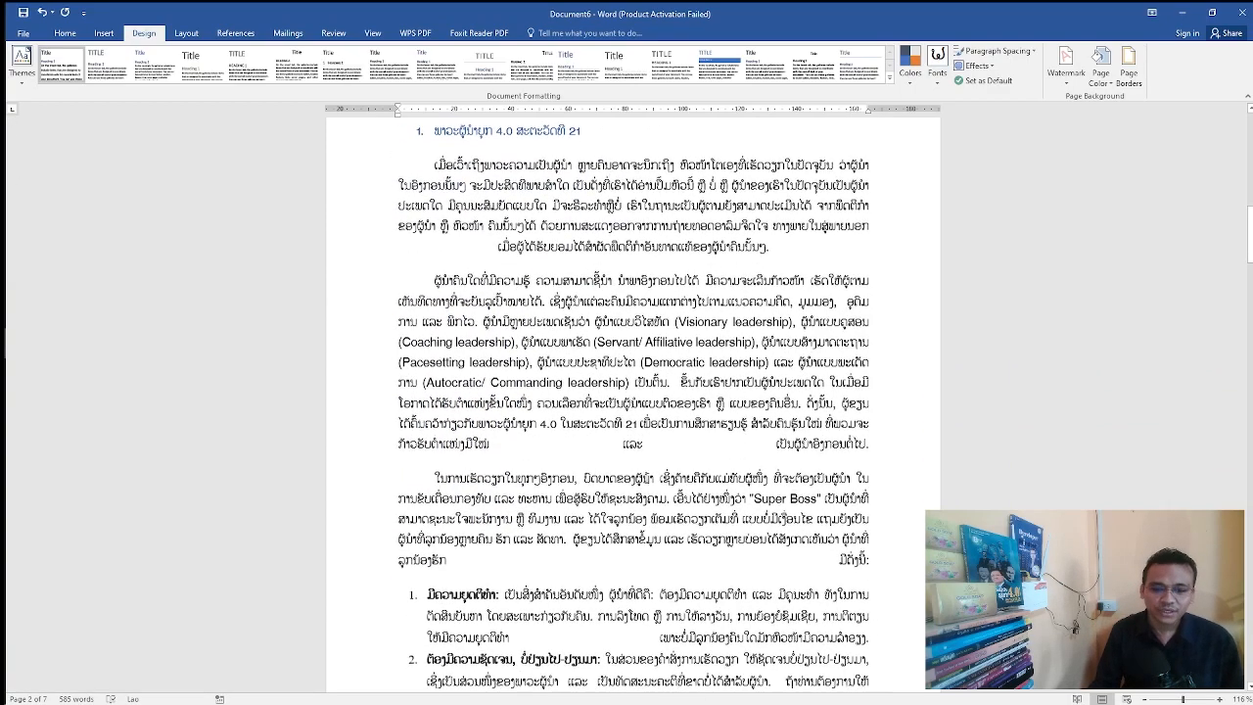
pyautogui.scroll(20, 1015, 401)
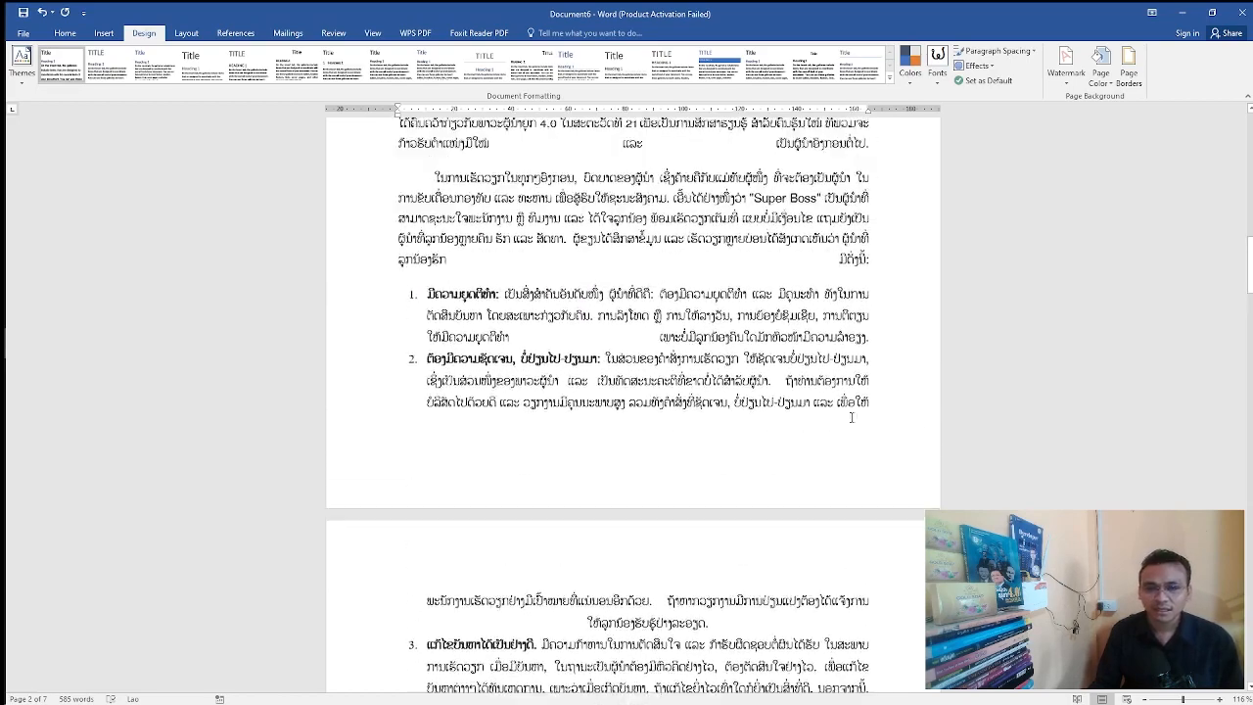
pyautogui.scroll(2, 631, 369)
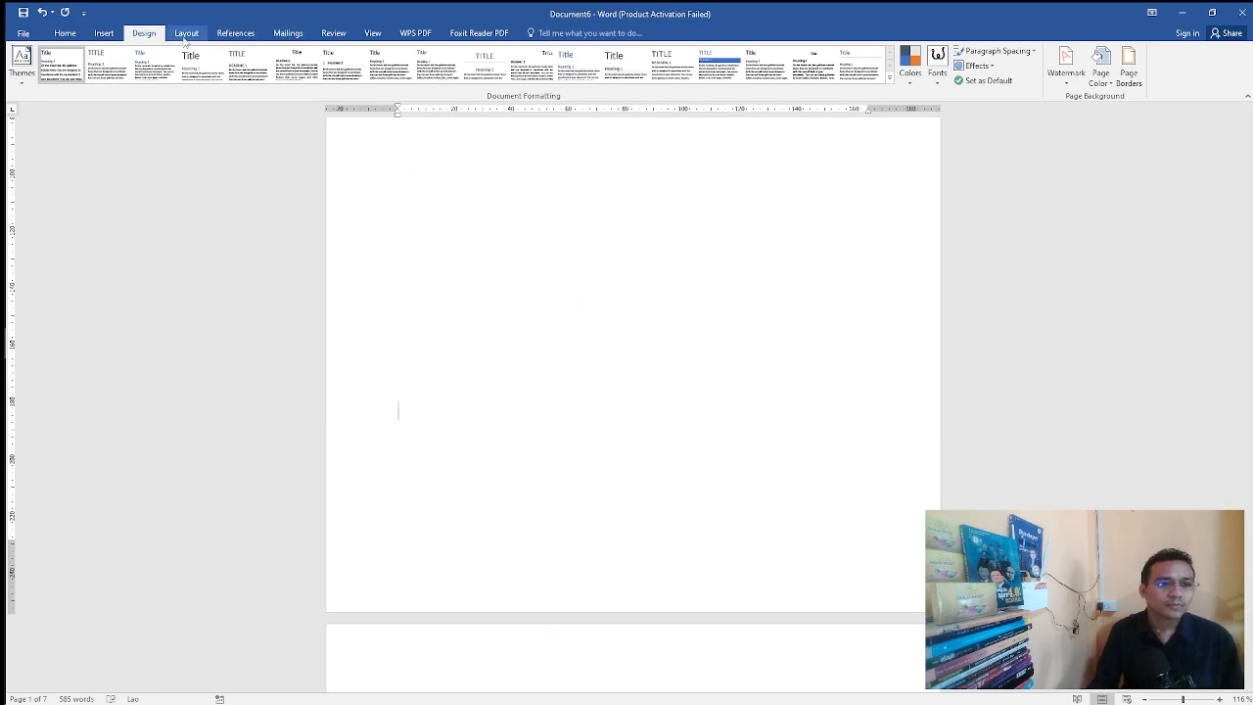
# Insert a Next Page section break on the blank first page via Layout > Breaks
pyautogui.click(289, 36)
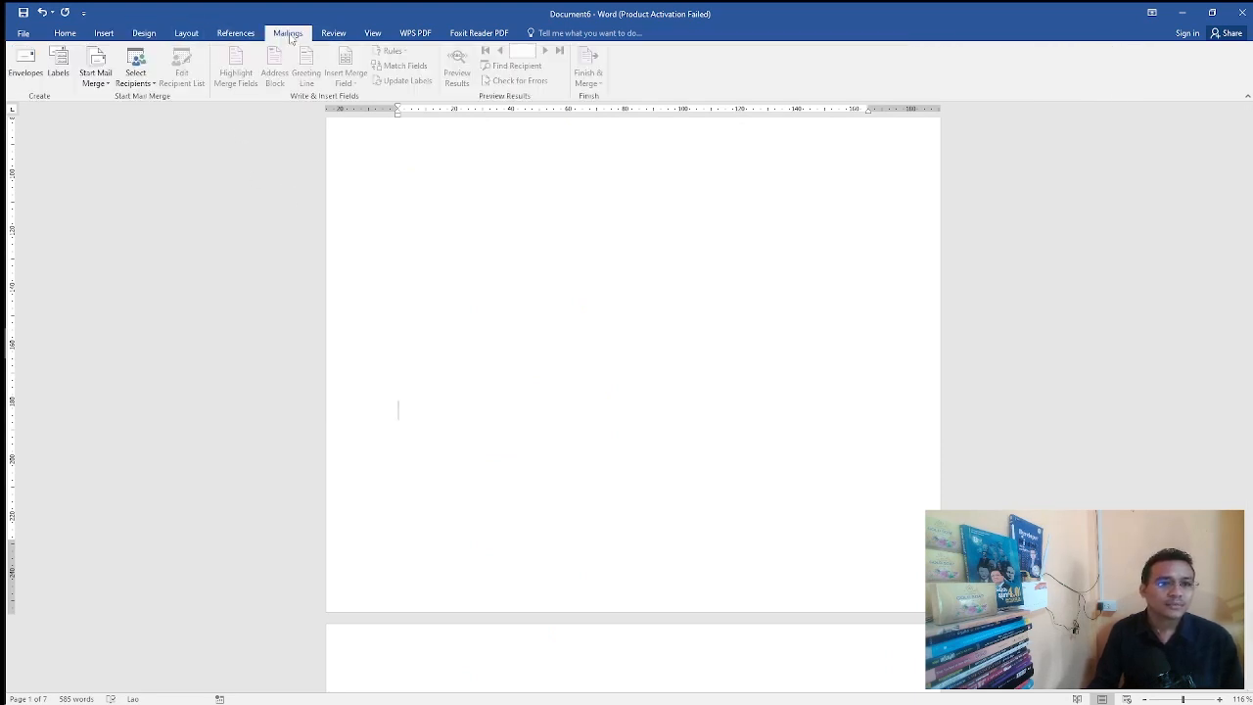
pyautogui.click(235, 35)
pyautogui.click(144, 34)
pyautogui.click(190, 34)
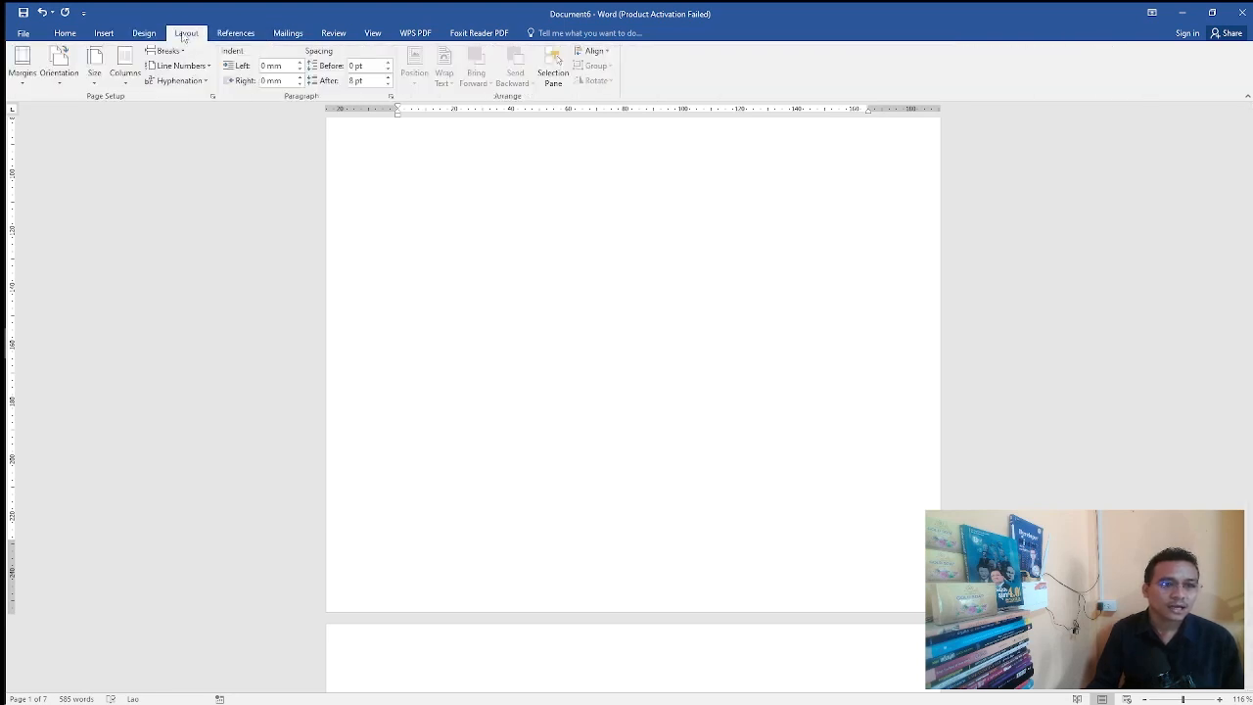
pyautogui.click(577, 373)
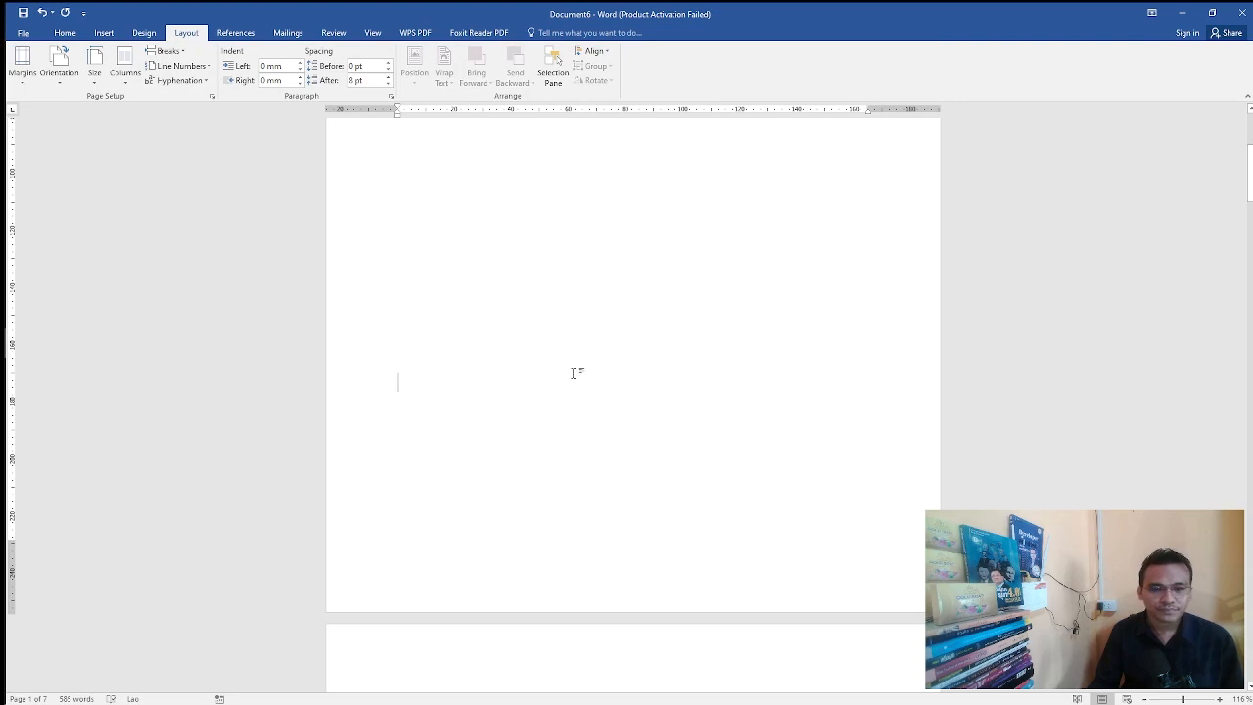
pyautogui.click(168, 51)
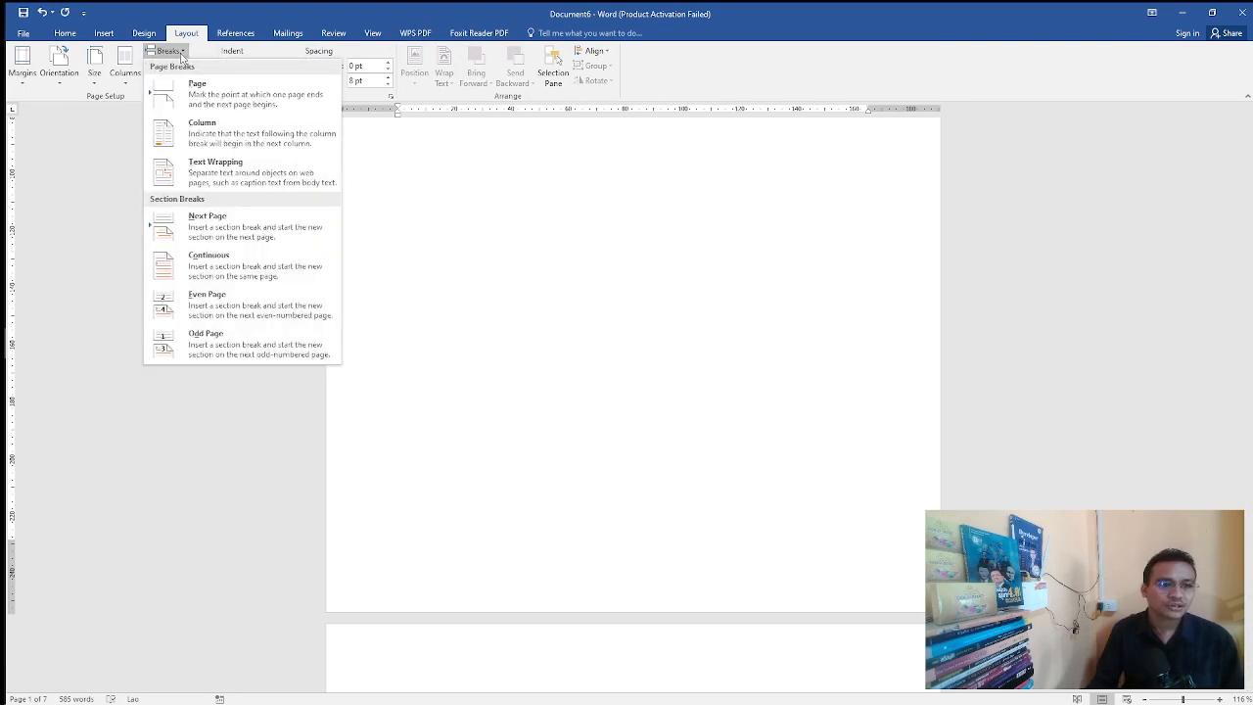
pyautogui.click(251, 225)
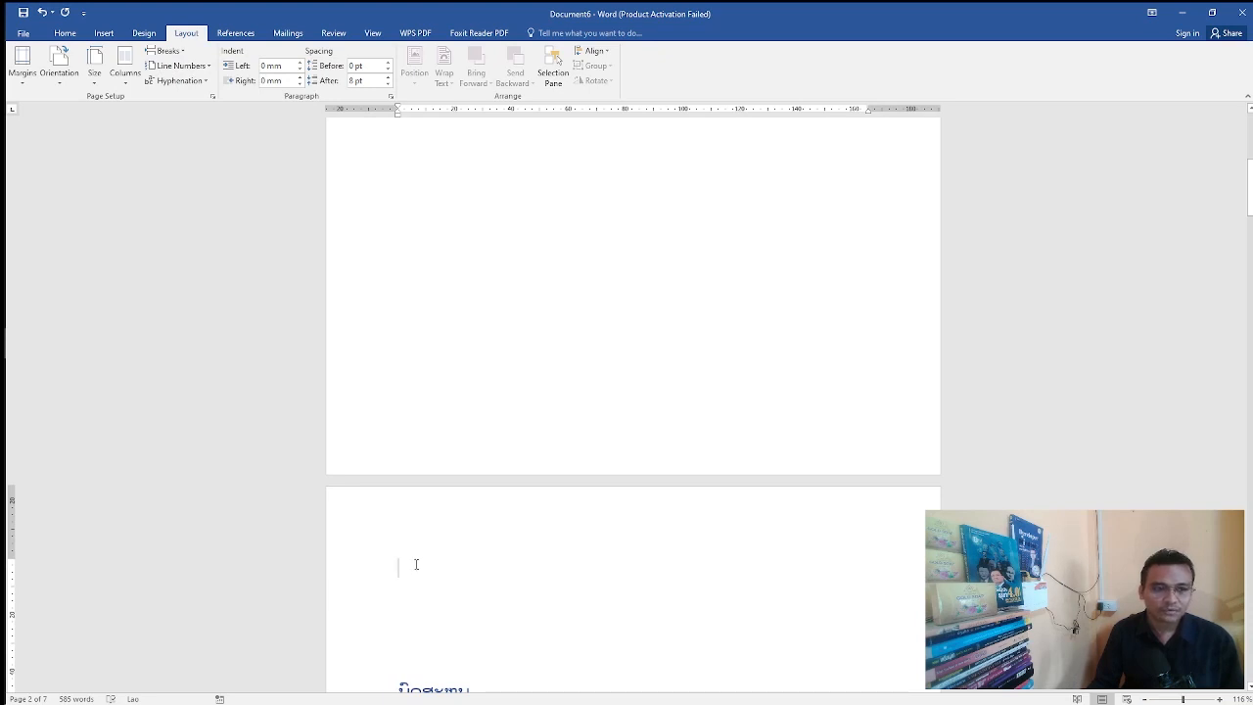
# Insert a Large Color centred page number at the bottom of the pages
pyautogui.click(103, 32)
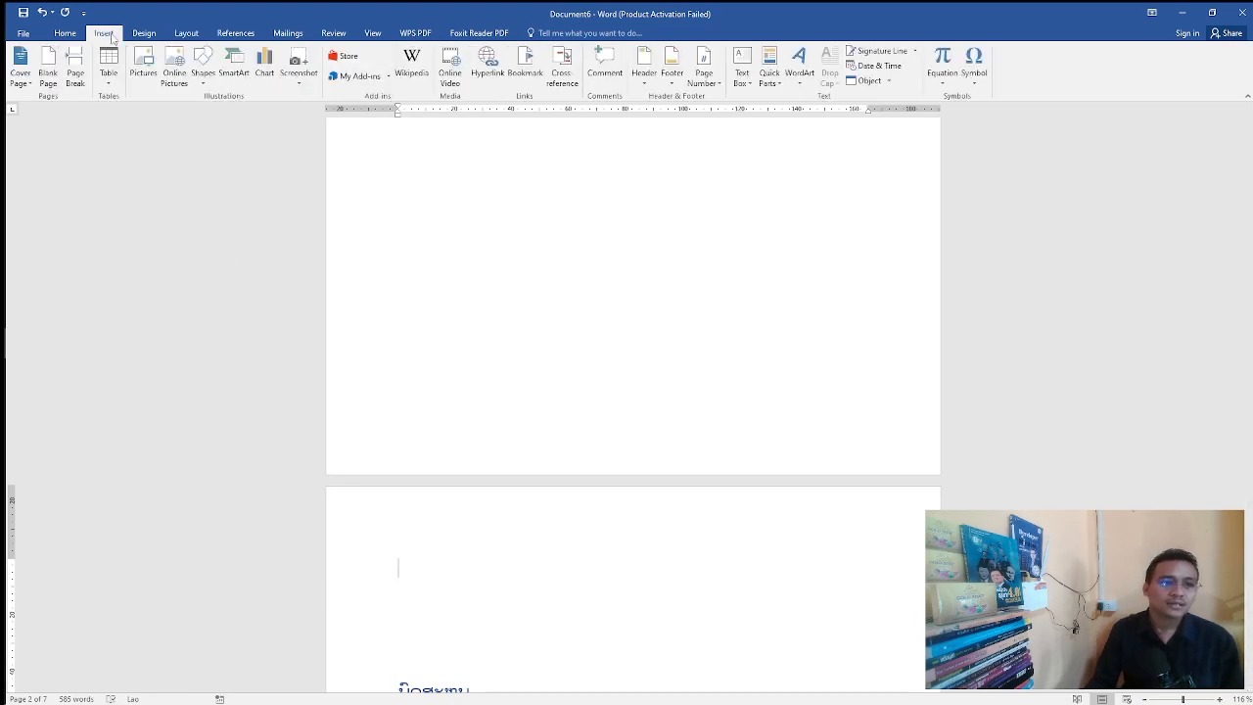
pyautogui.click(712, 80)
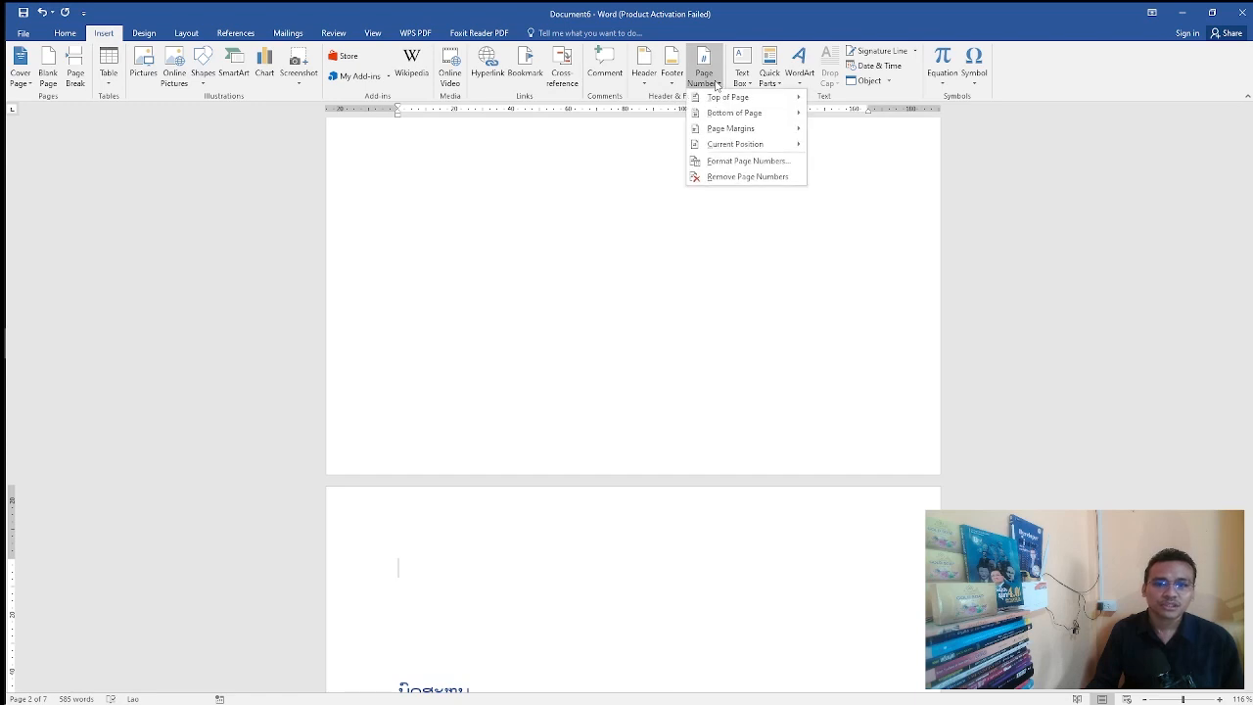
pyautogui.moveTo(744, 113)
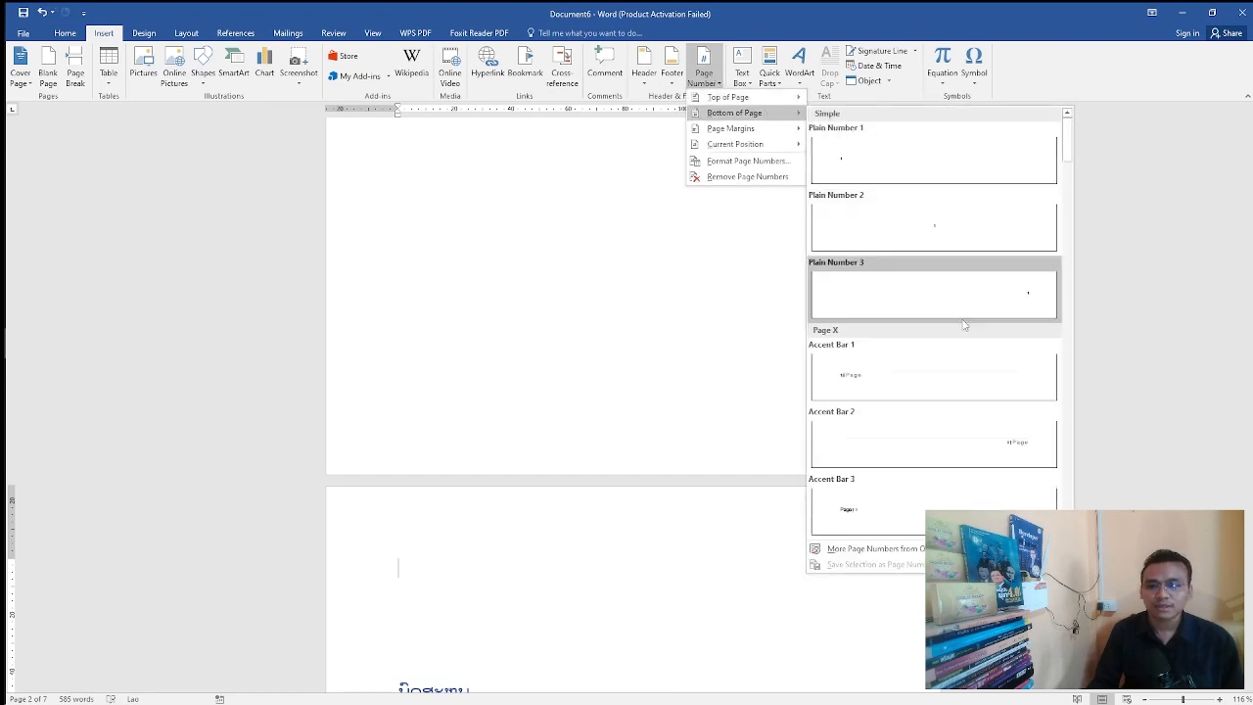
pyautogui.scroll(-3, 962, 360)
pyautogui.scroll(2, 911, 389)
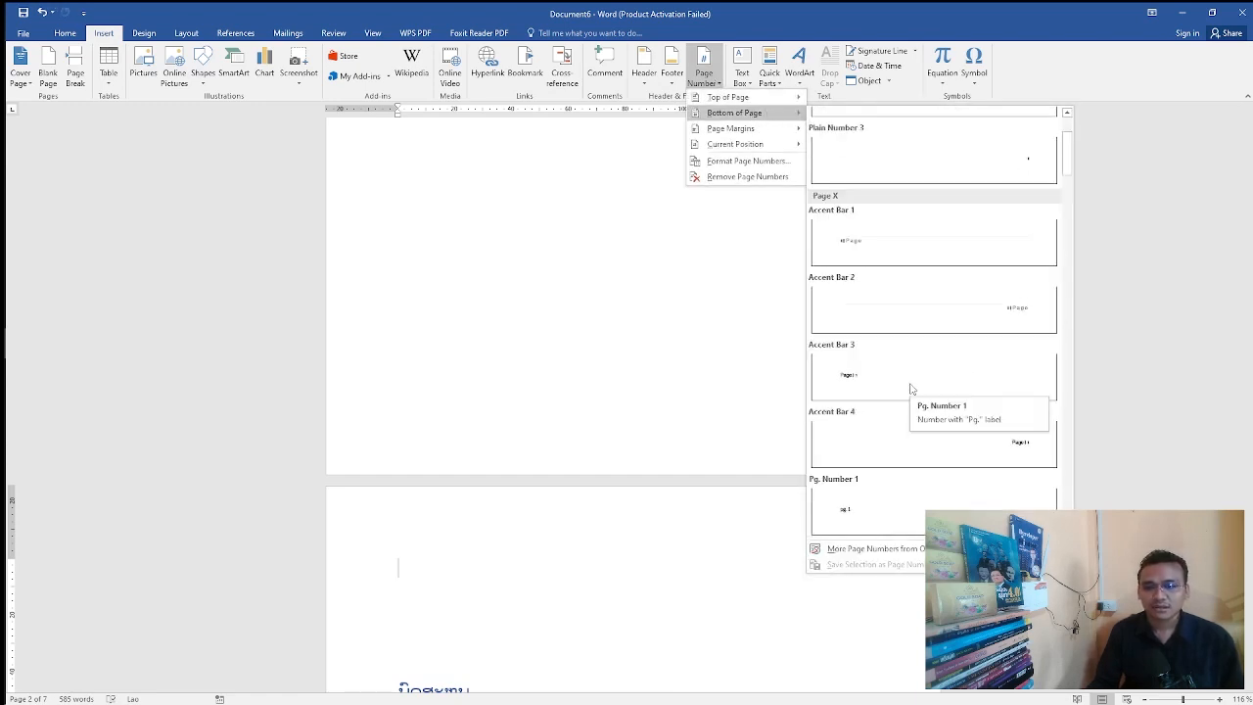
pyautogui.scroll(-3, 916, 386)
pyautogui.click(953, 339)
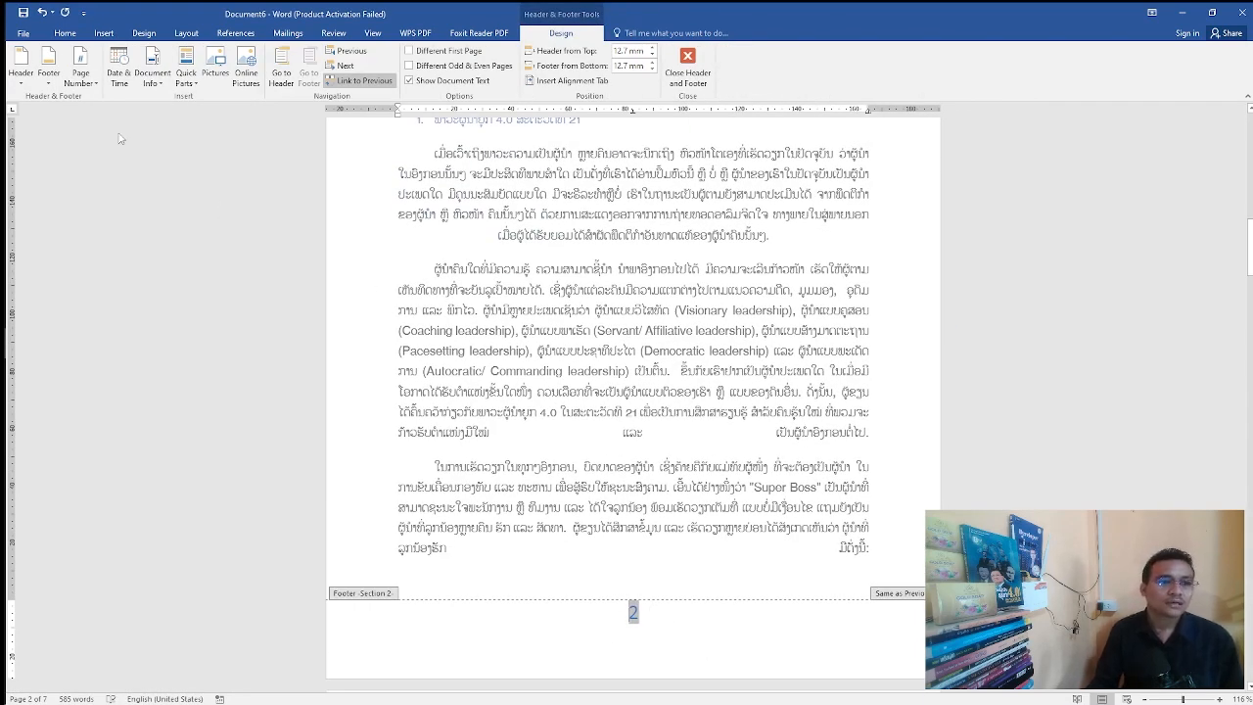
# Make Section 2 page numbering start at 1 and turn off Link to Previous for its footer
pyautogui.click(94, 88)
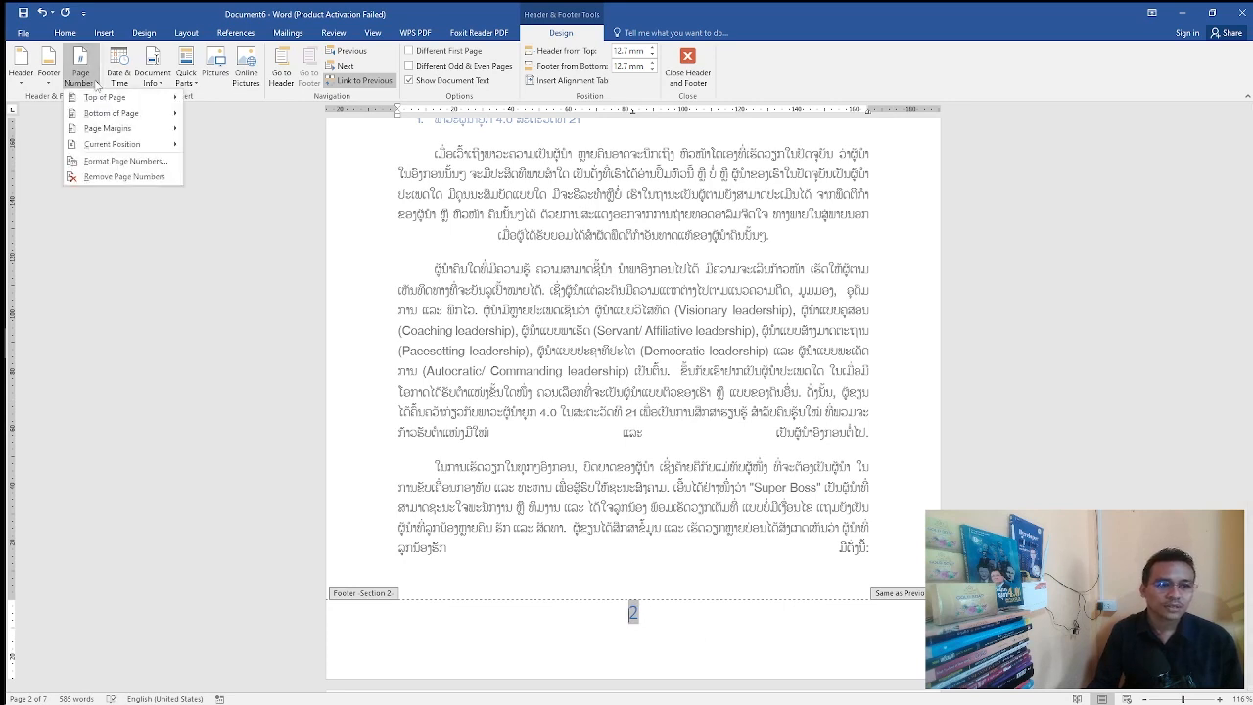
pyautogui.click(143, 161)
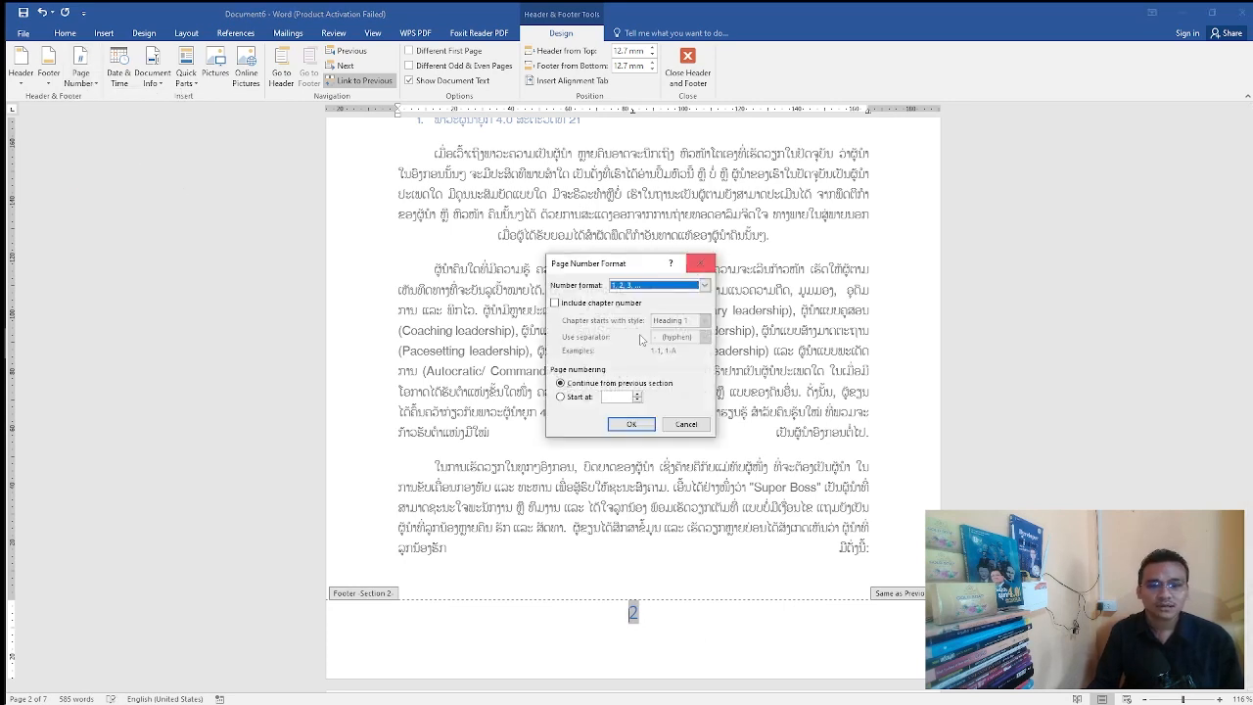
pyautogui.click(561, 397)
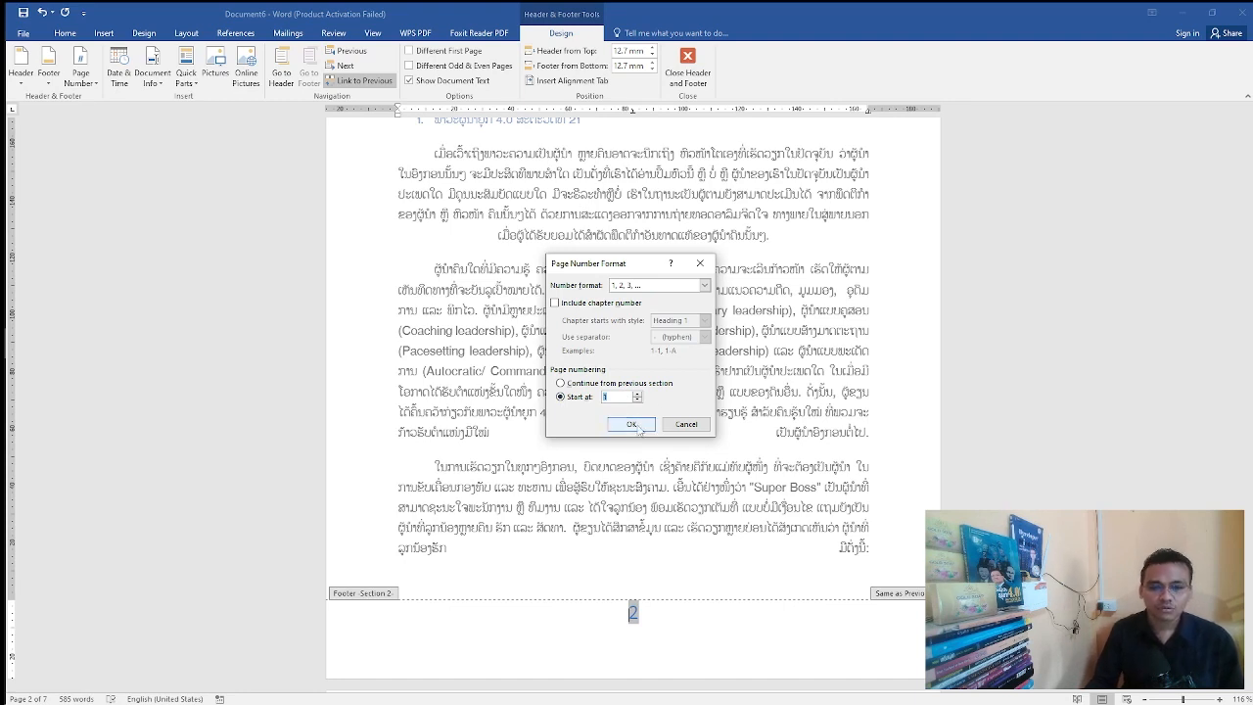
pyautogui.click(638, 427)
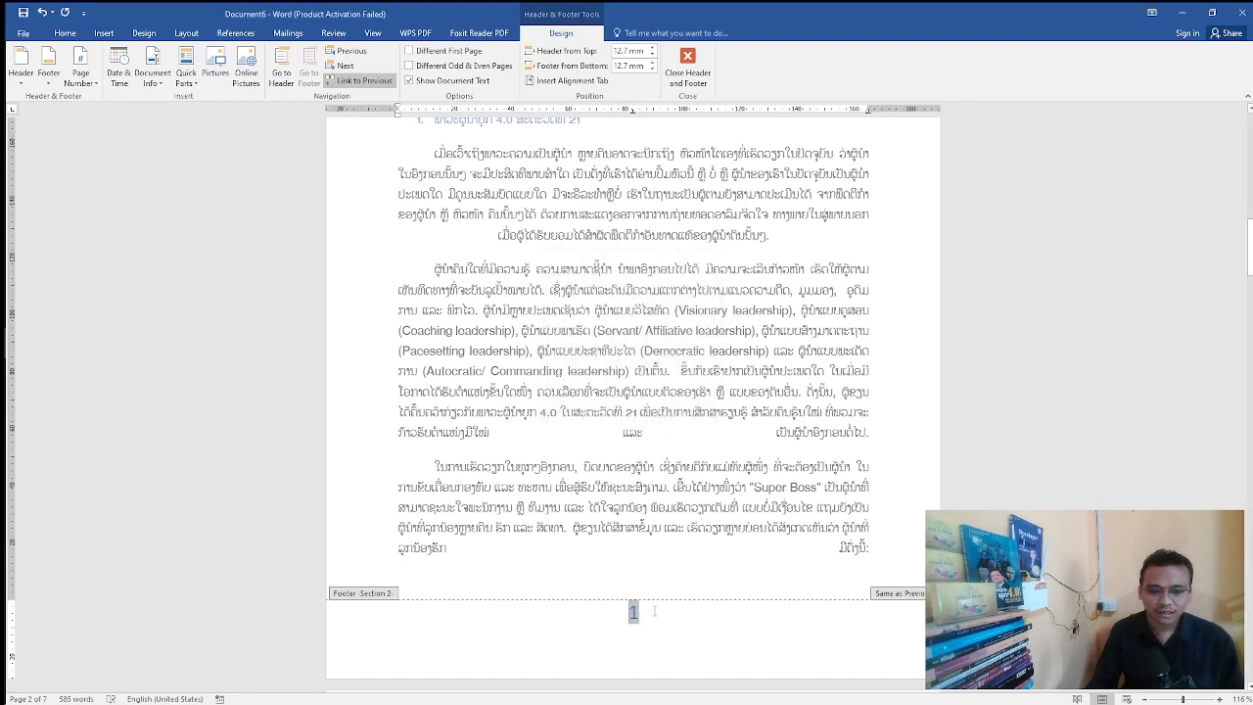
pyautogui.click(372, 81)
pyautogui.scroll(5, 687, 493)
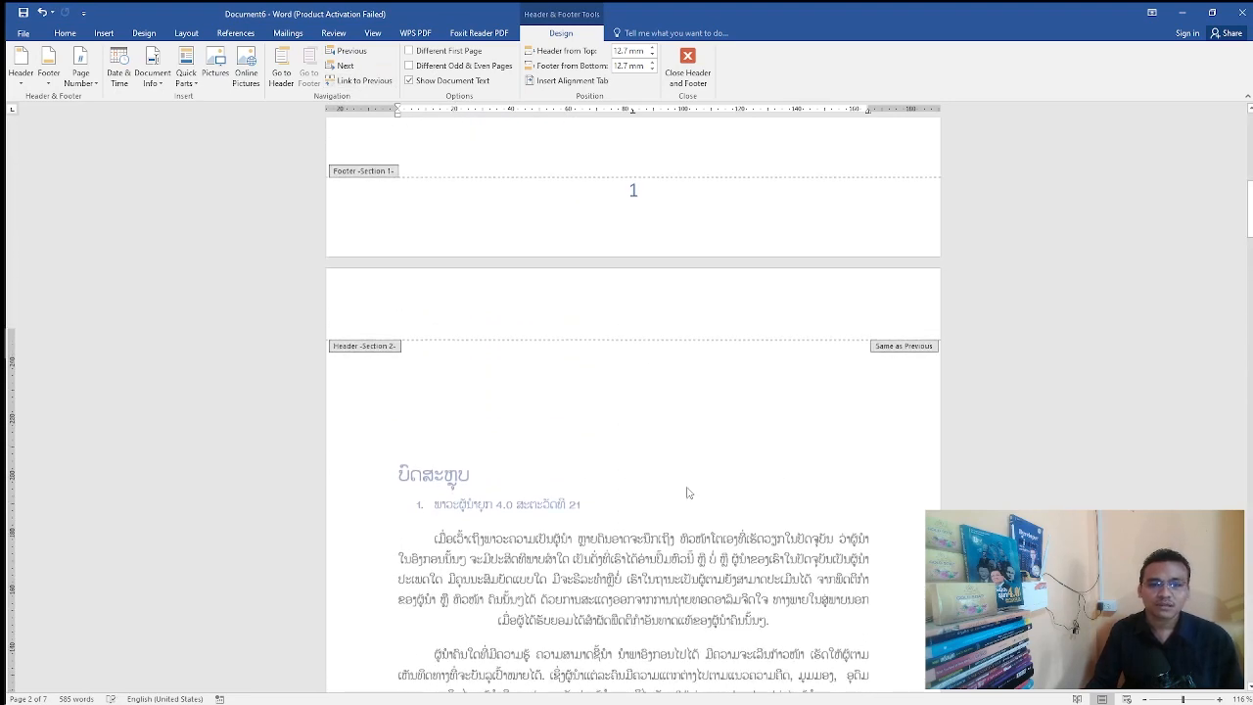
# Reopen the first section's footer and delete its page number
pyautogui.scroll(3, 687, 494)
pyautogui.doubleClick(678, 252)
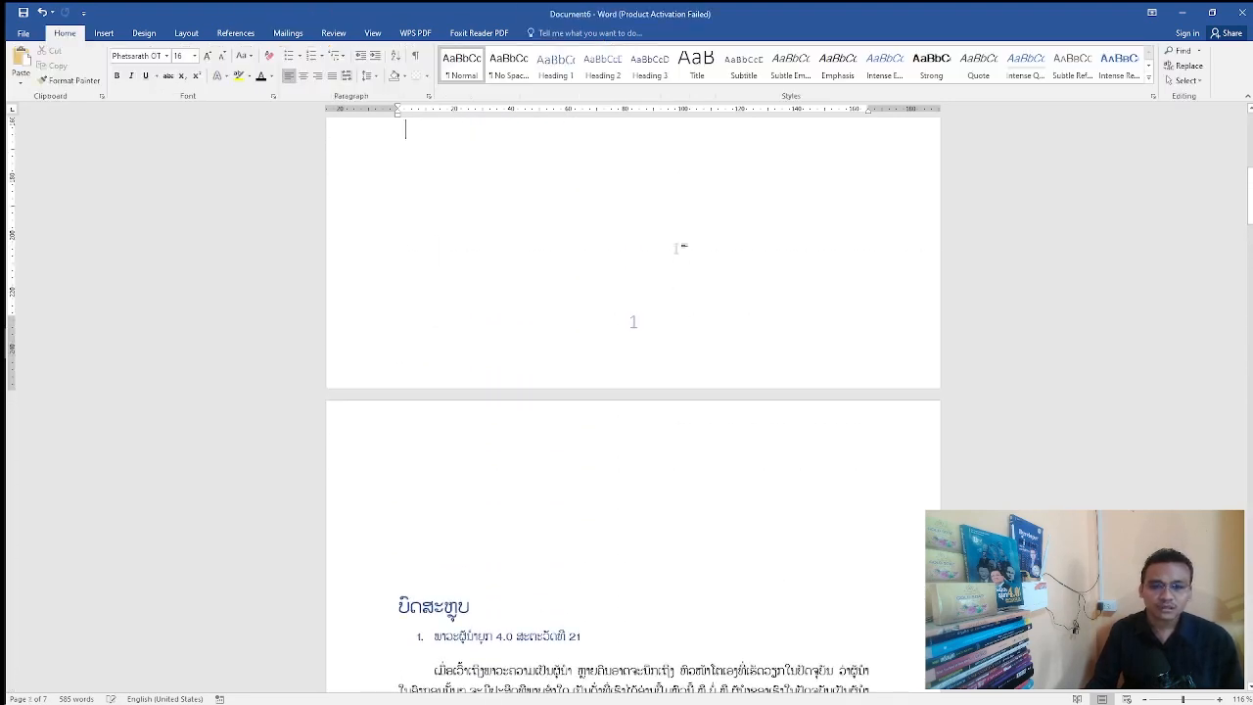
pyautogui.doubleClick(677, 365)
pyautogui.press('Delete')
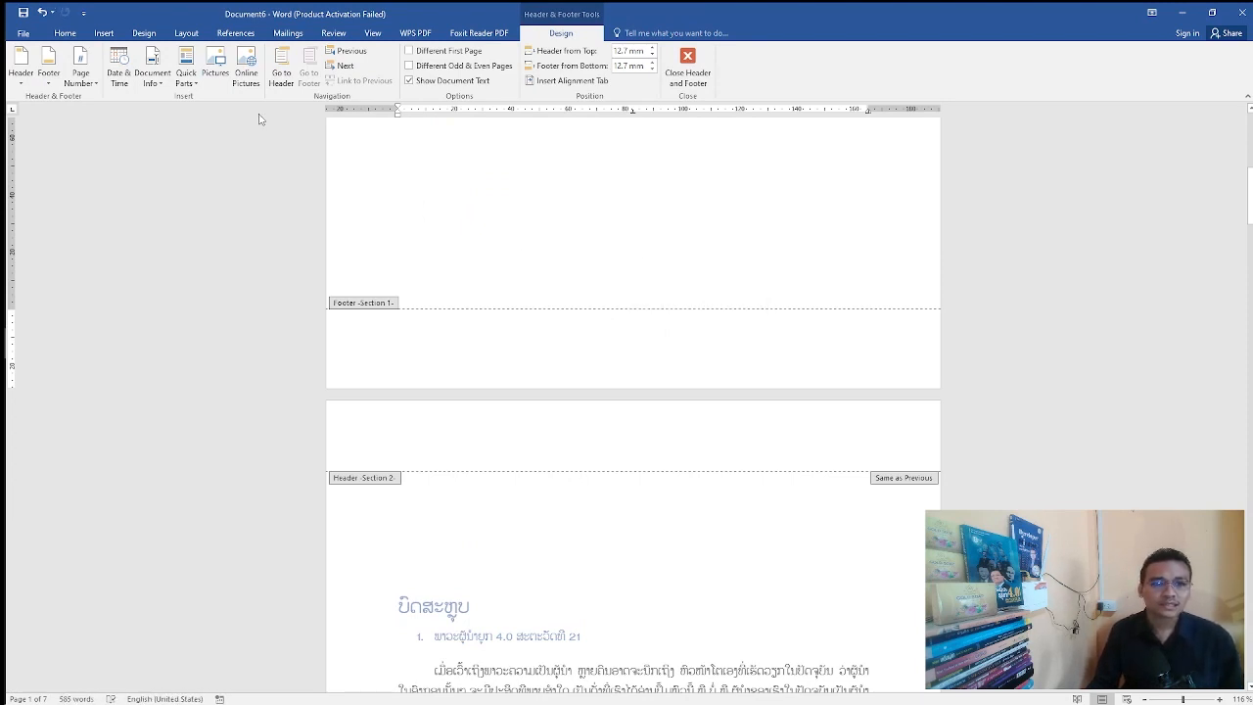
# Format the first section's page numbers as Roman numerals 'I, II, III, ...' starting at 1
pyautogui.click(97, 80)
pyautogui.moveTo(118, 114)
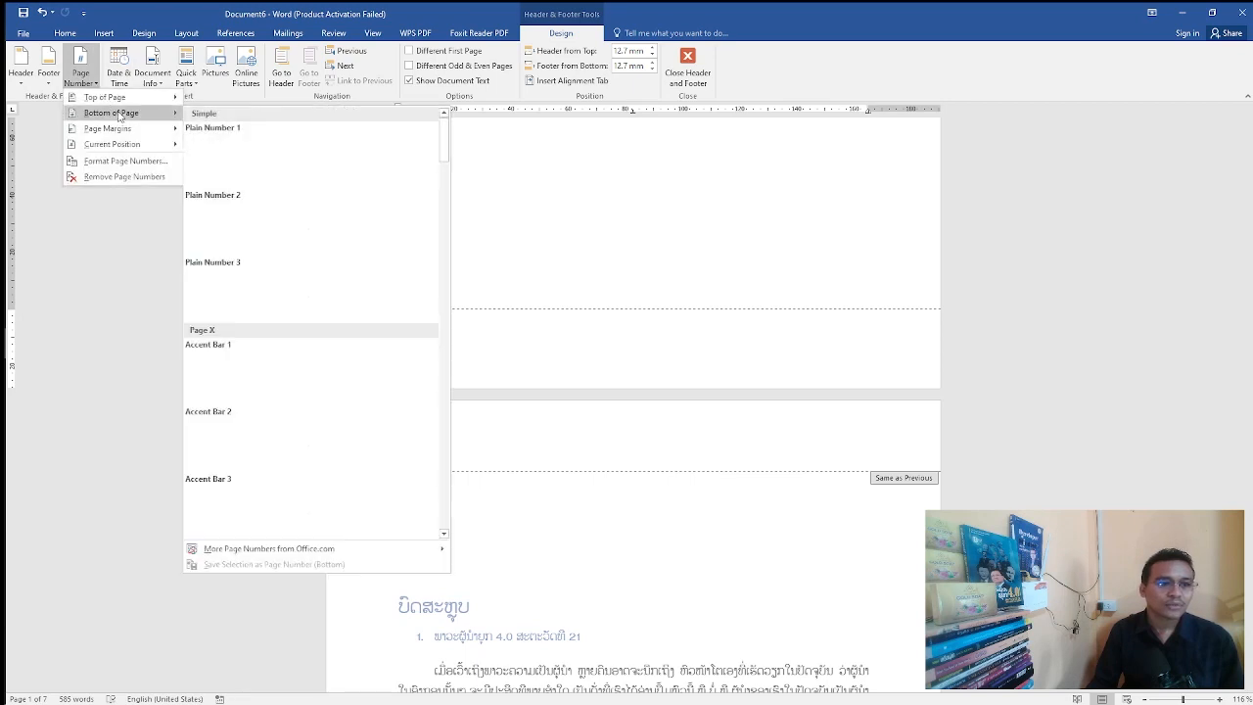
pyautogui.click(126, 160)
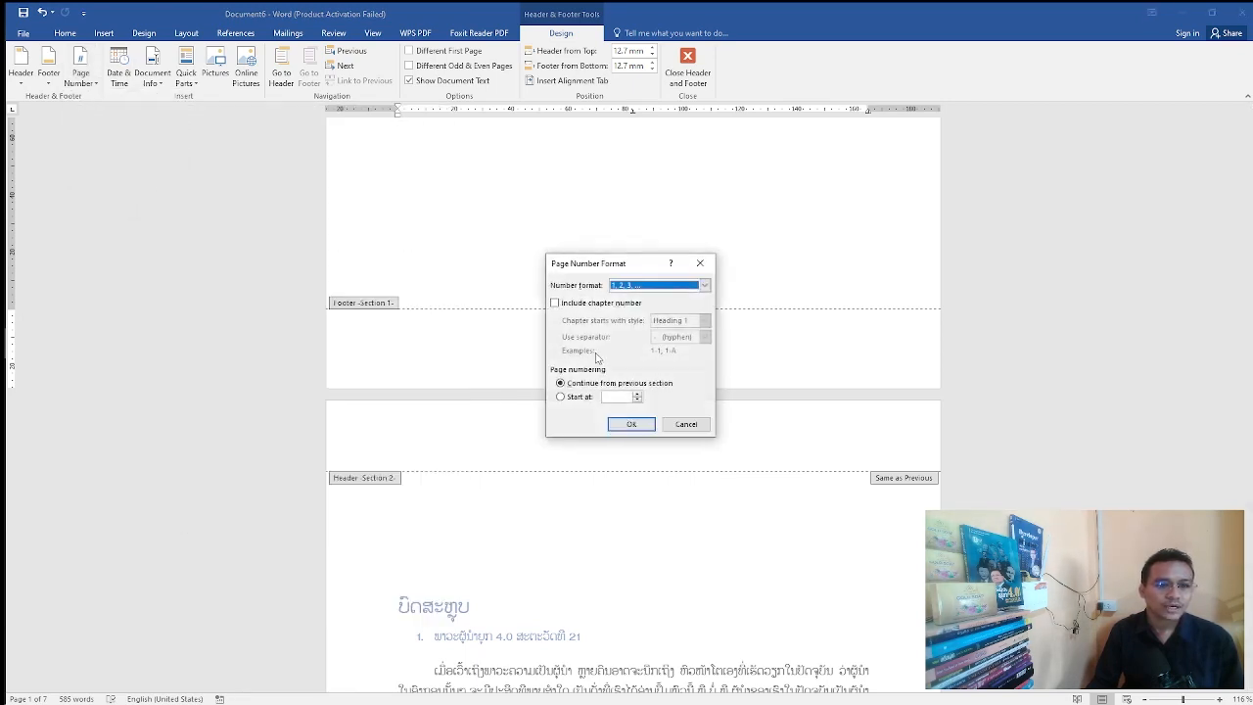
pyautogui.click(561, 396)
pyautogui.click(674, 286)
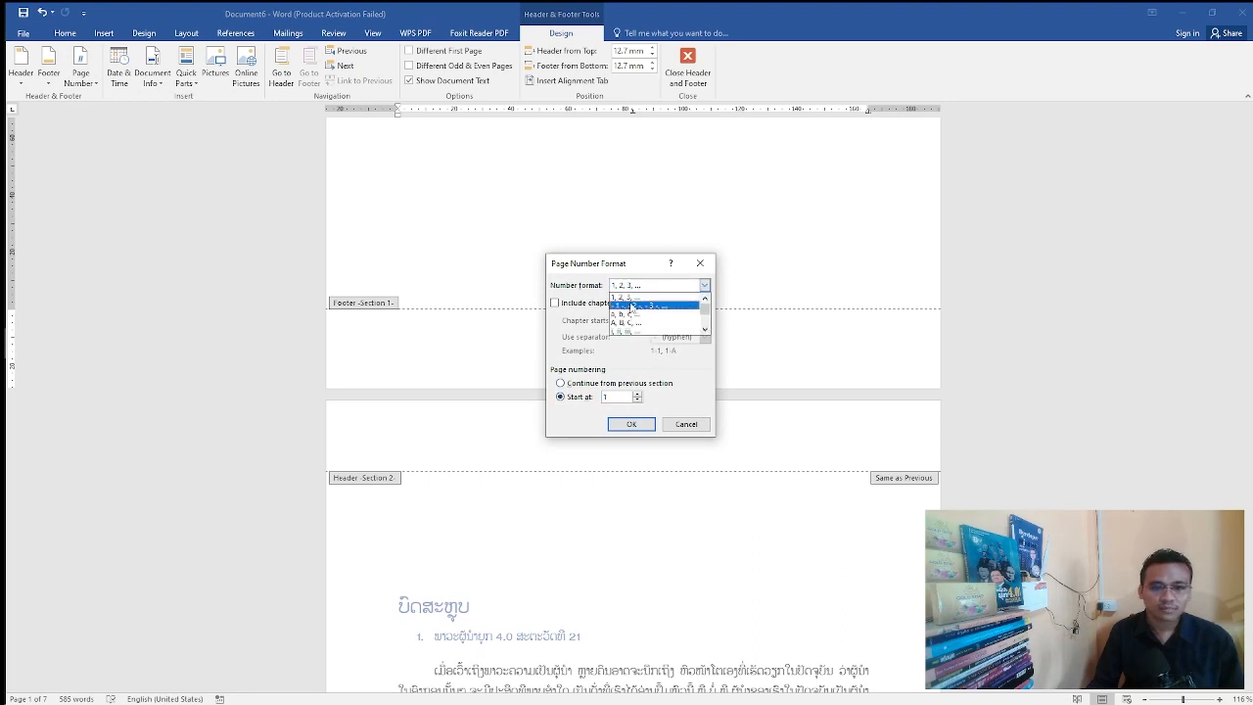
pyautogui.scroll(-2, 637, 328)
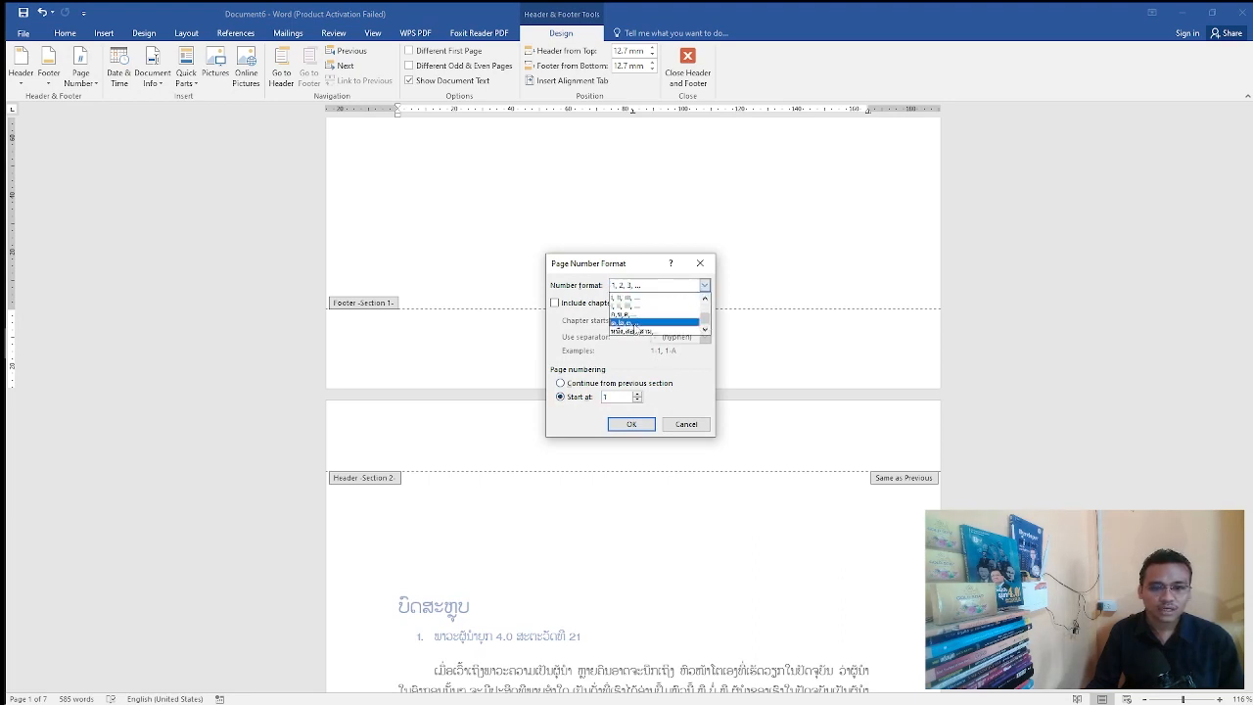
pyautogui.click(633, 306)
pyautogui.click(632, 424)
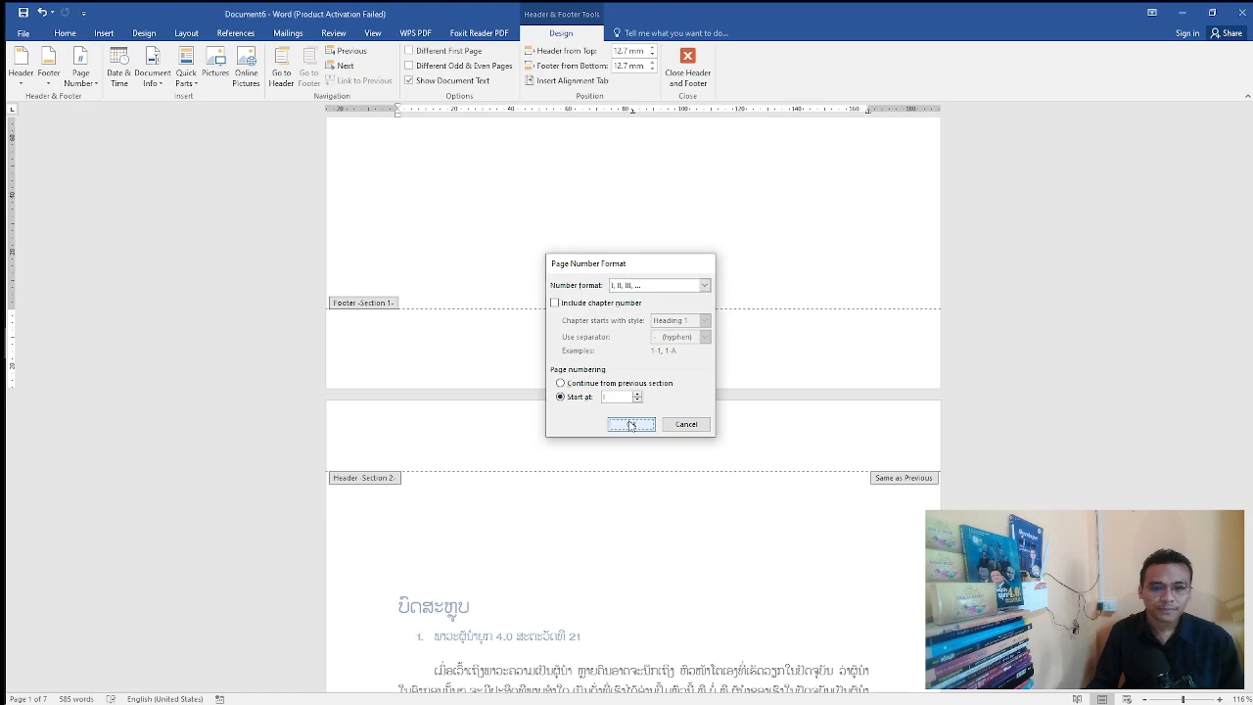
# Type 'I' in the footer after switching input language, then close the footer and return to the body
pyautogui.scroll(-5, 646, 597)
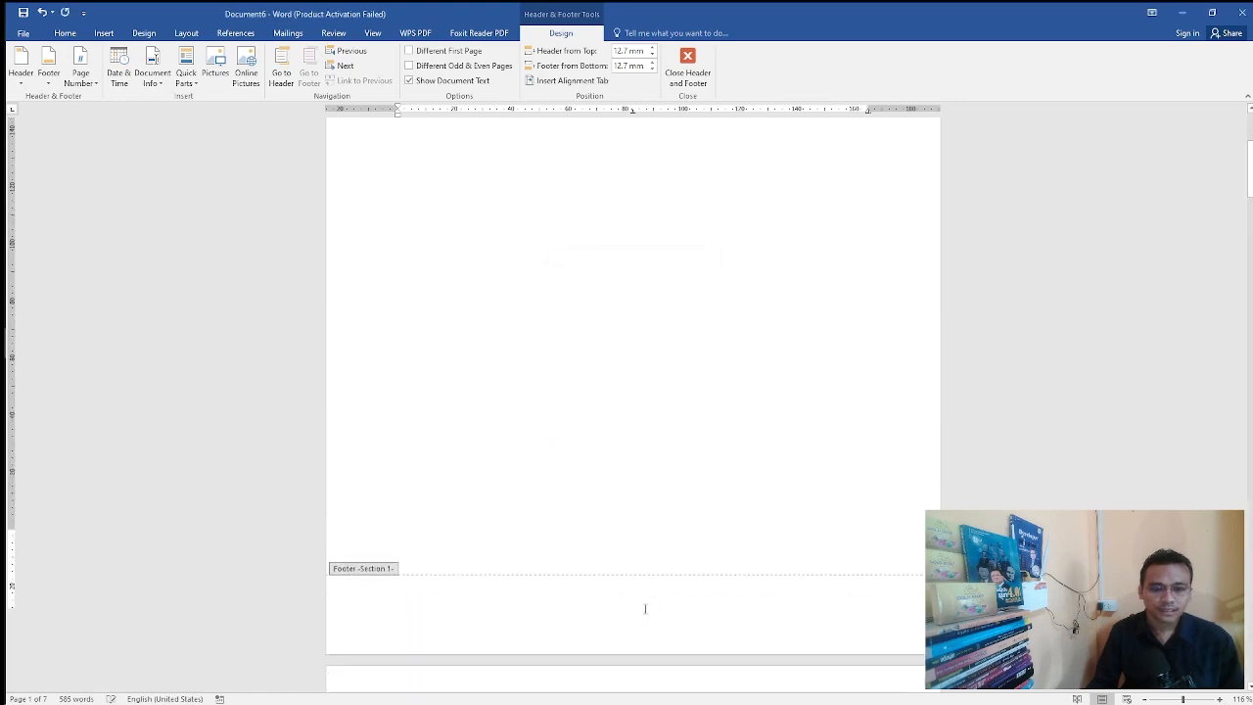
pyautogui.scroll(-15, 654, 526)
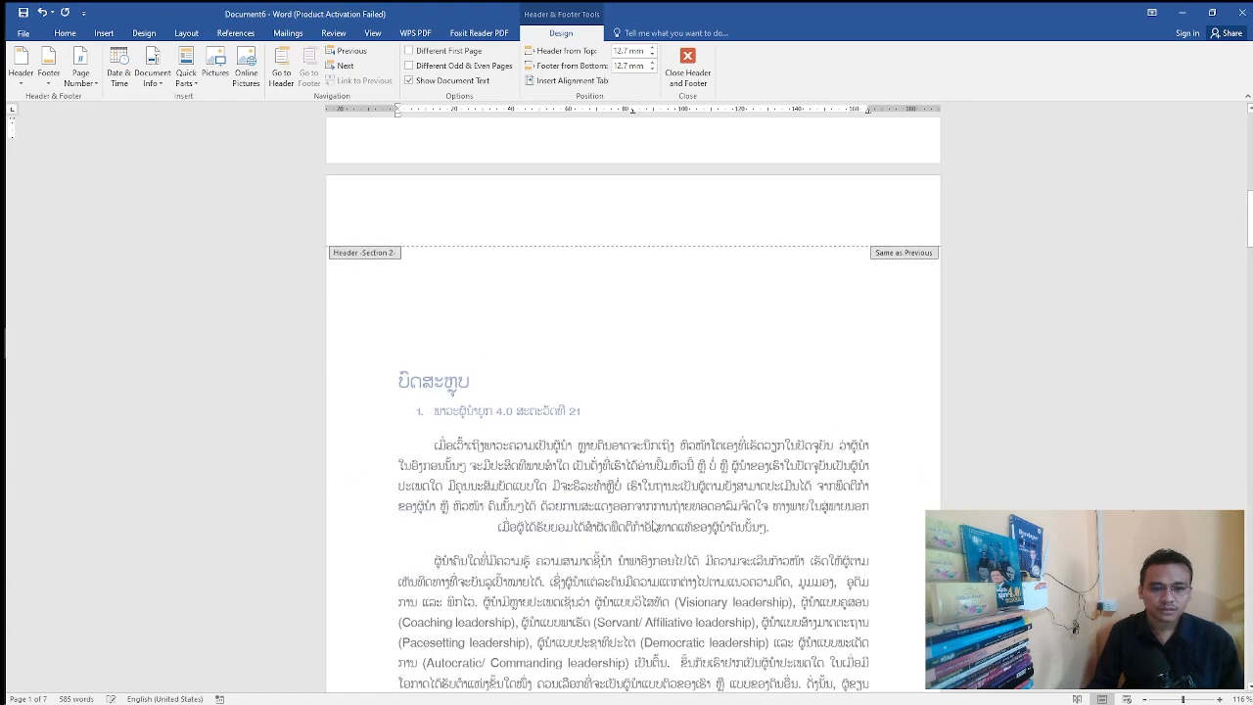
pyautogui.scroll(20, 654, 526)
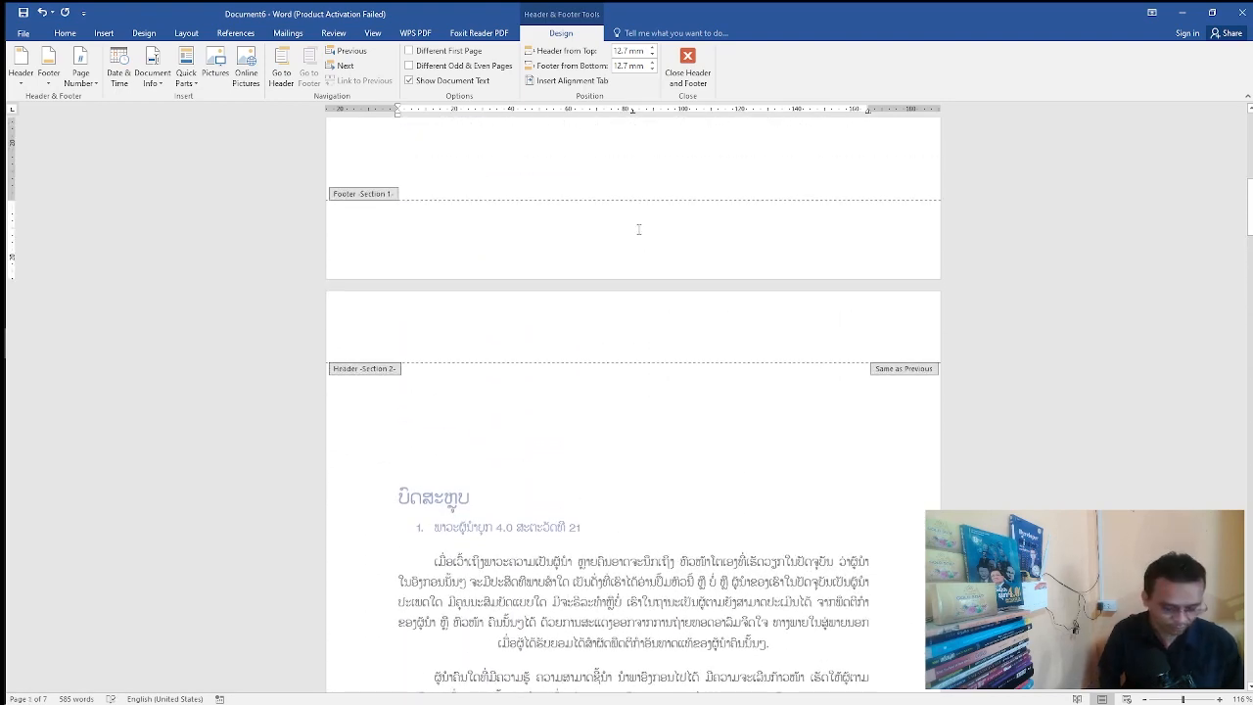
pyautogui.press('super+space')
pyautogui.write('I')
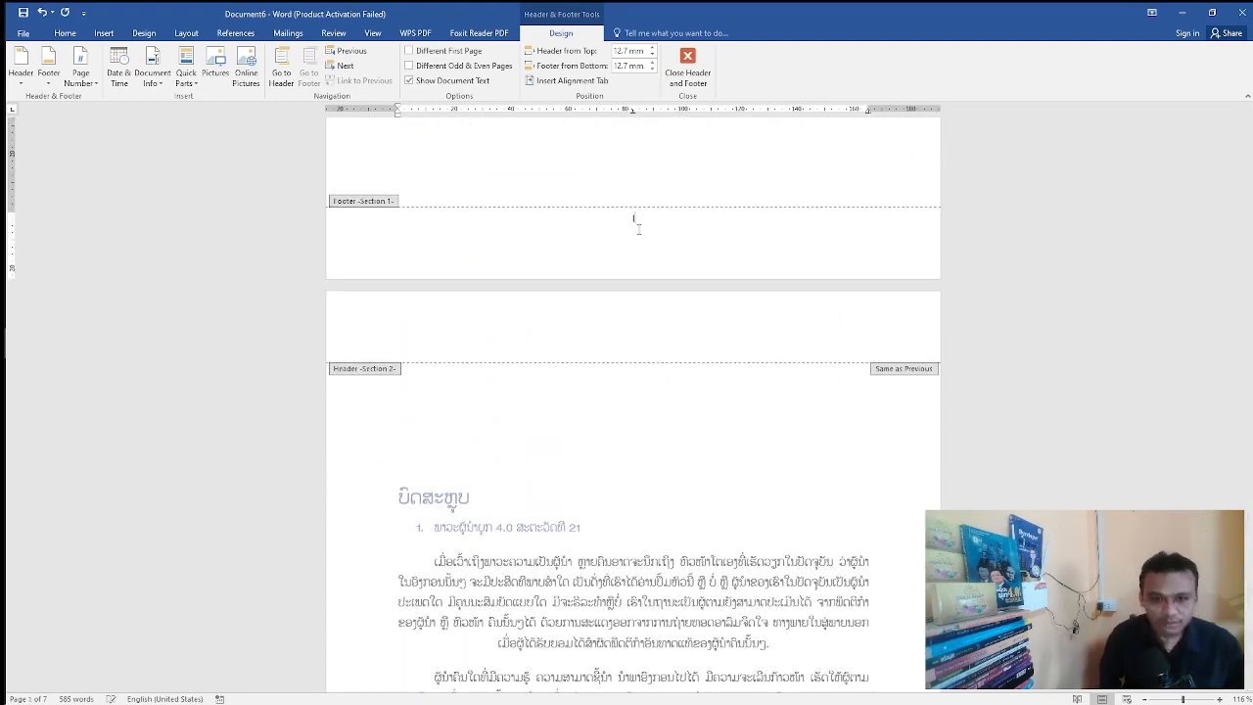
pyautogui.doubleClick(654, 185)
pyautogui.scroll(5, 754, 311)
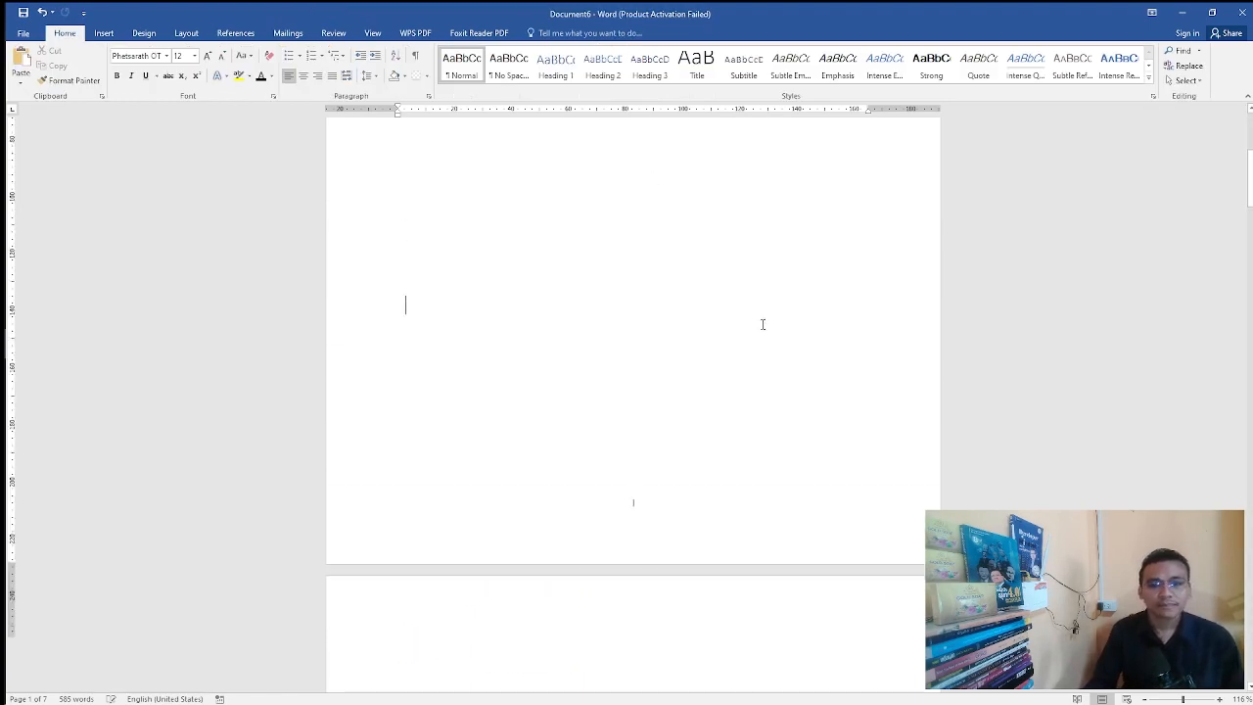
pyautogui.moveTo(1249, 159); pyautogui.dragTo(1238, 123)
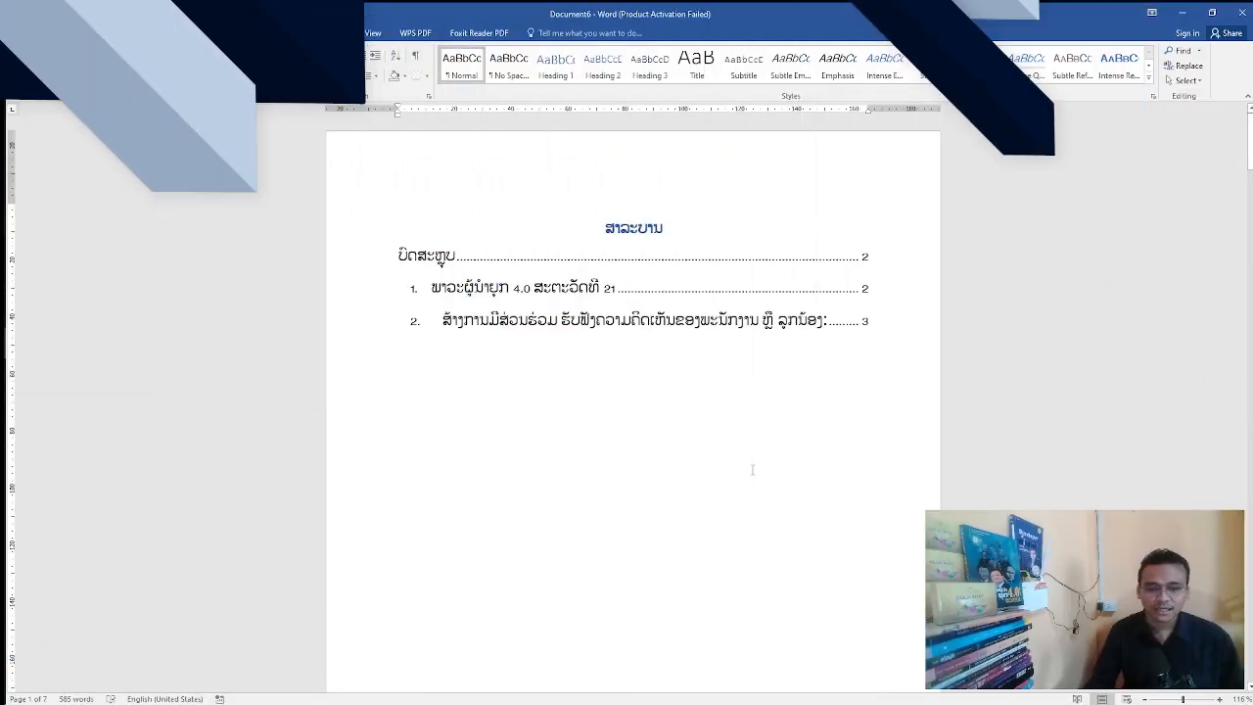
# Switch to the Document7 Lao invitation letter from the taskbar
pyautogui.click(24, 374)
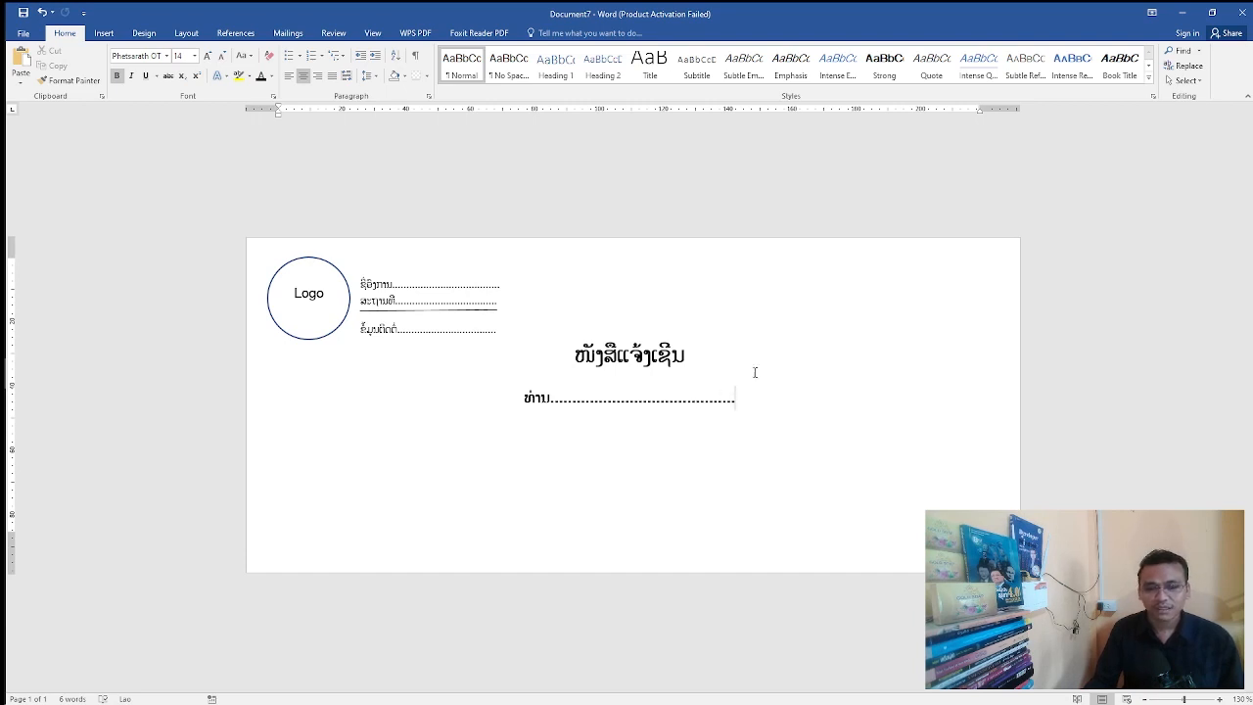
# Inspect the Logo circle, the letterhead rule and its dotted text lines
pyautogui.click(313, 303)
pyautogui.click(428, 311)
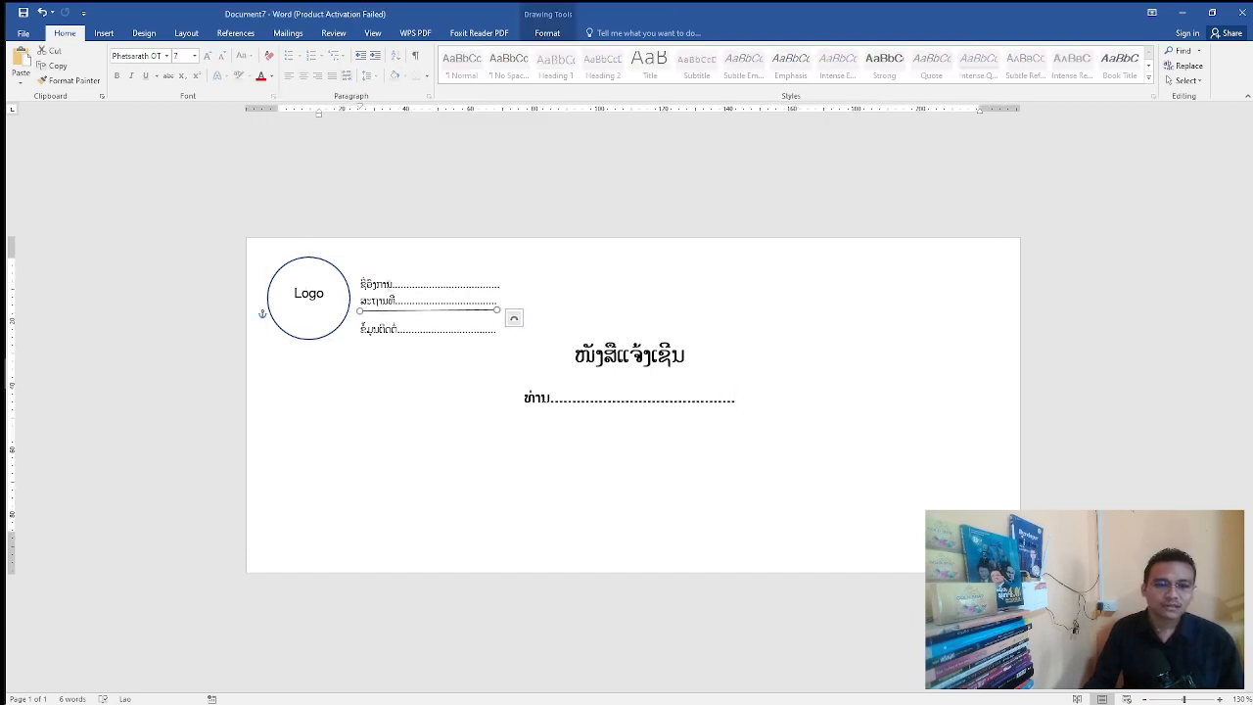
pyautogui.click(387, 285)
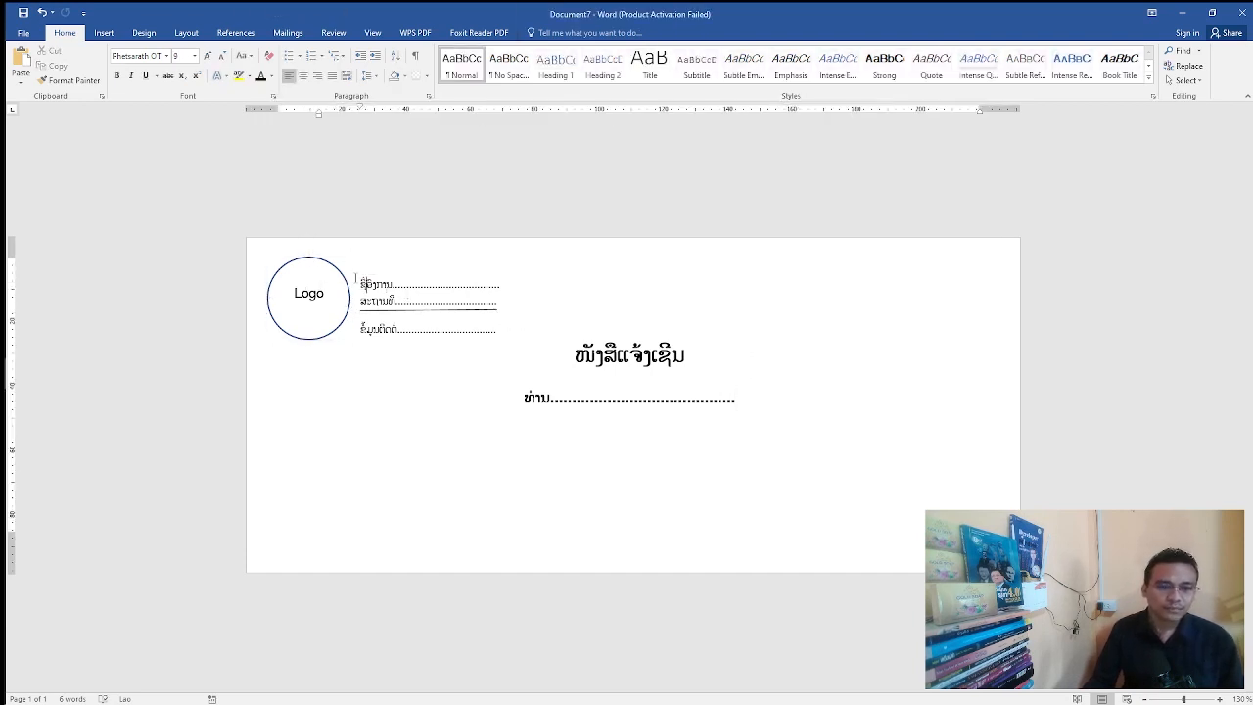
pyautogui.moveTo(356, 276); pyautogui.dragTo(464, 329)
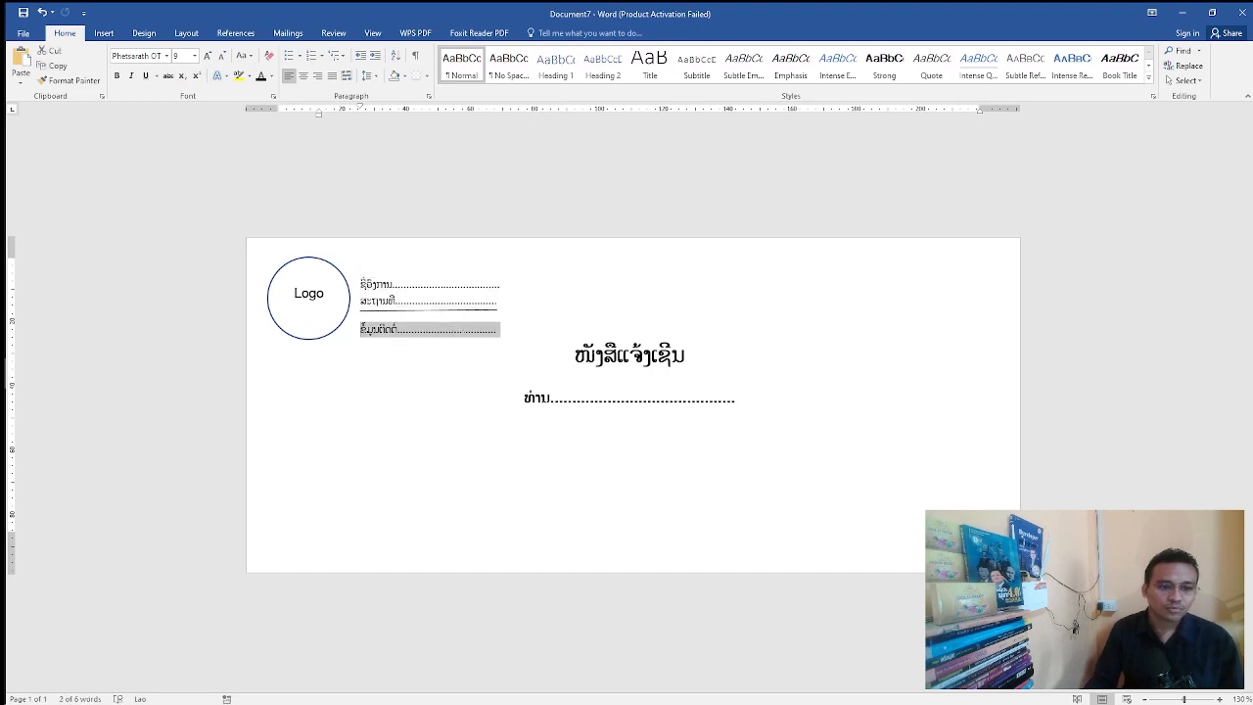
pyautogui.click(284, 292)
pyautogui.doubleClick(337, 331)
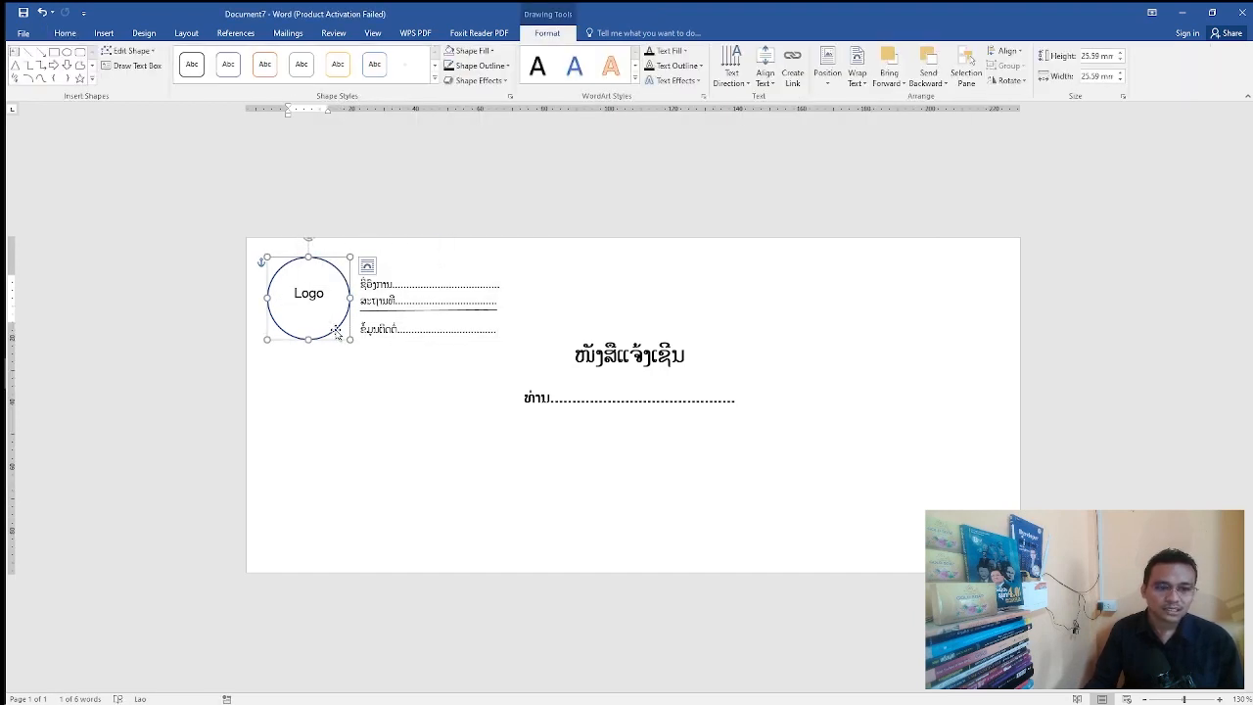
pyautogui.click(731, 468)
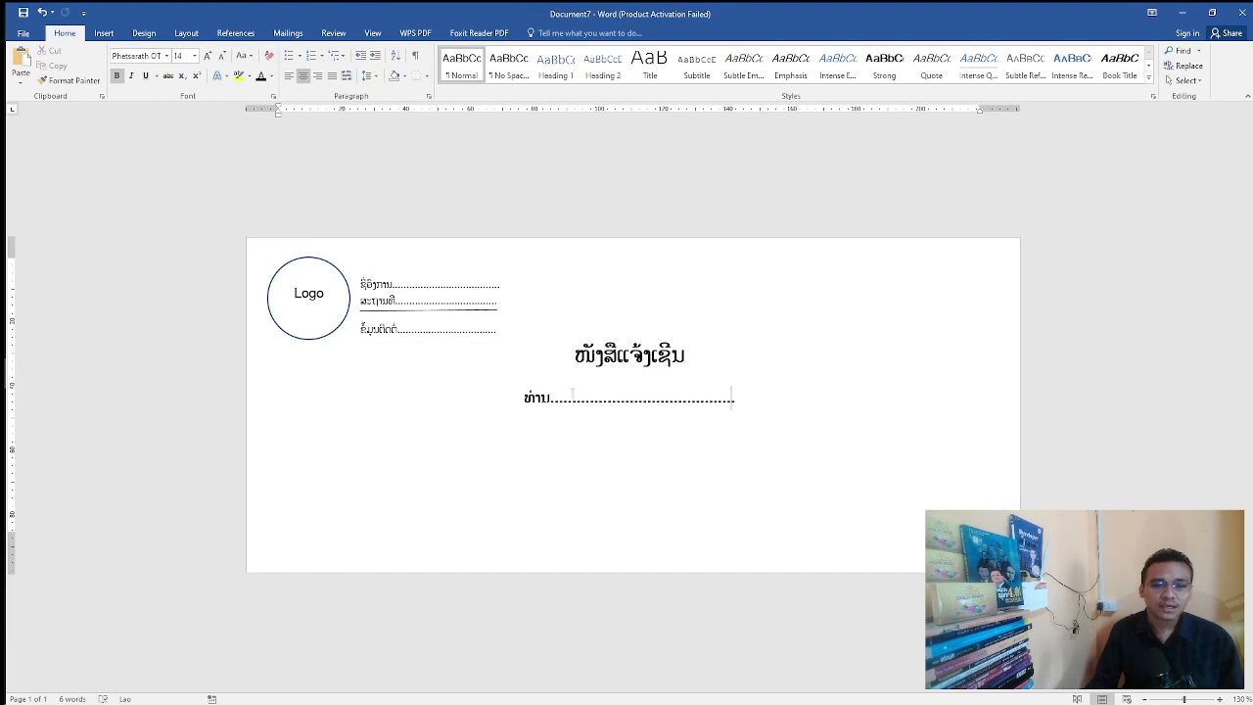
# Check the invitation title and dotted ທ່ານ line, then create a new blank document with Ctrl+N
pyautogui.click(594, 356)
pyautogui.moveTo(524, 397); pyautogui.dragTo(820, 402)
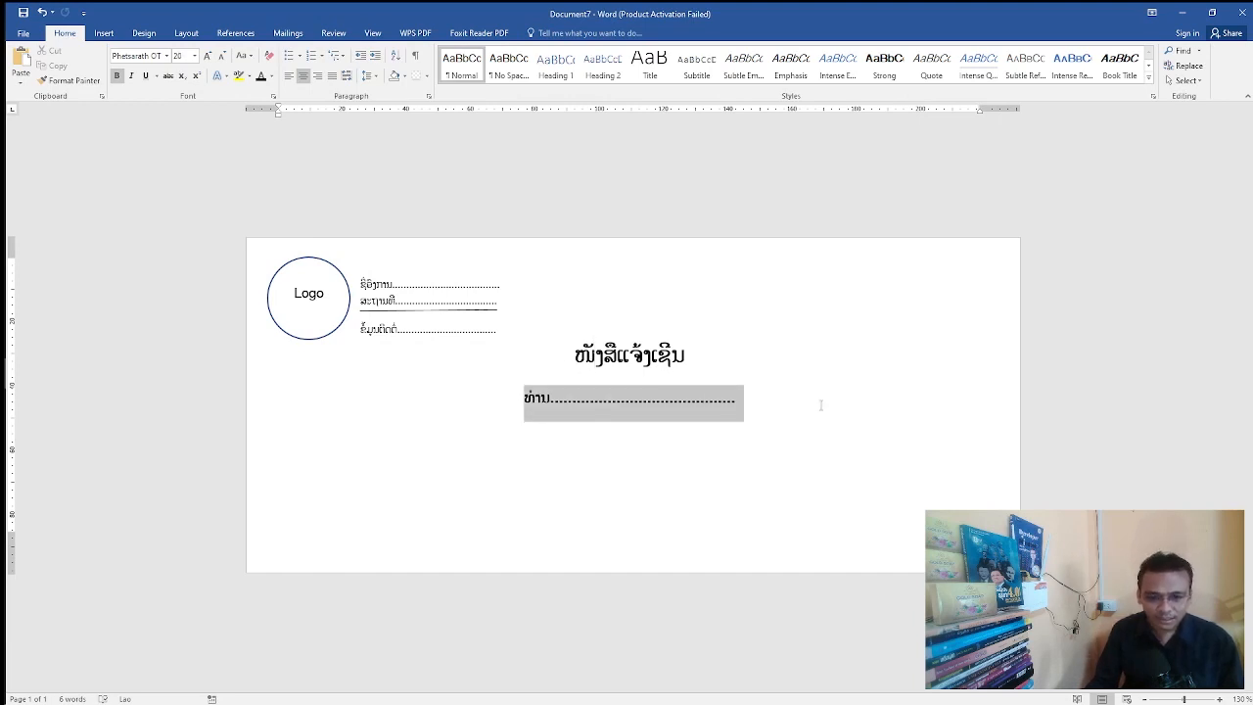
pyautogui.click(792, 410)
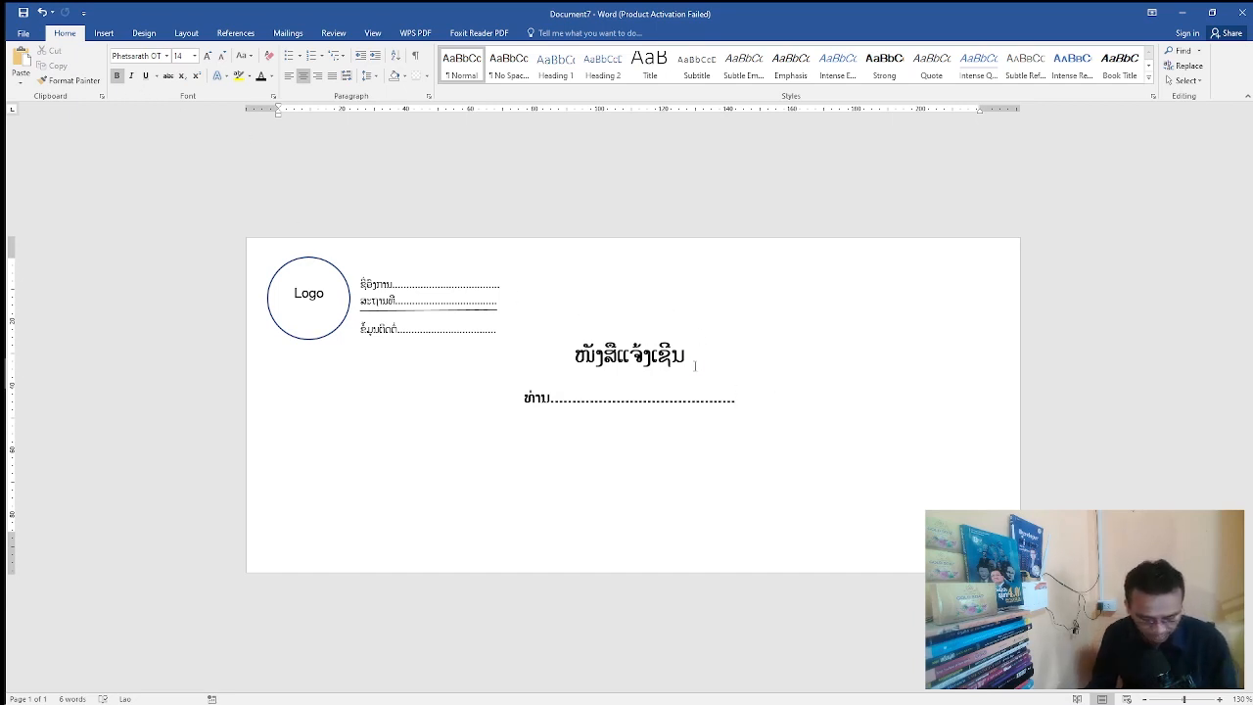
pyautogui.hotkey('ctrl', 'n')
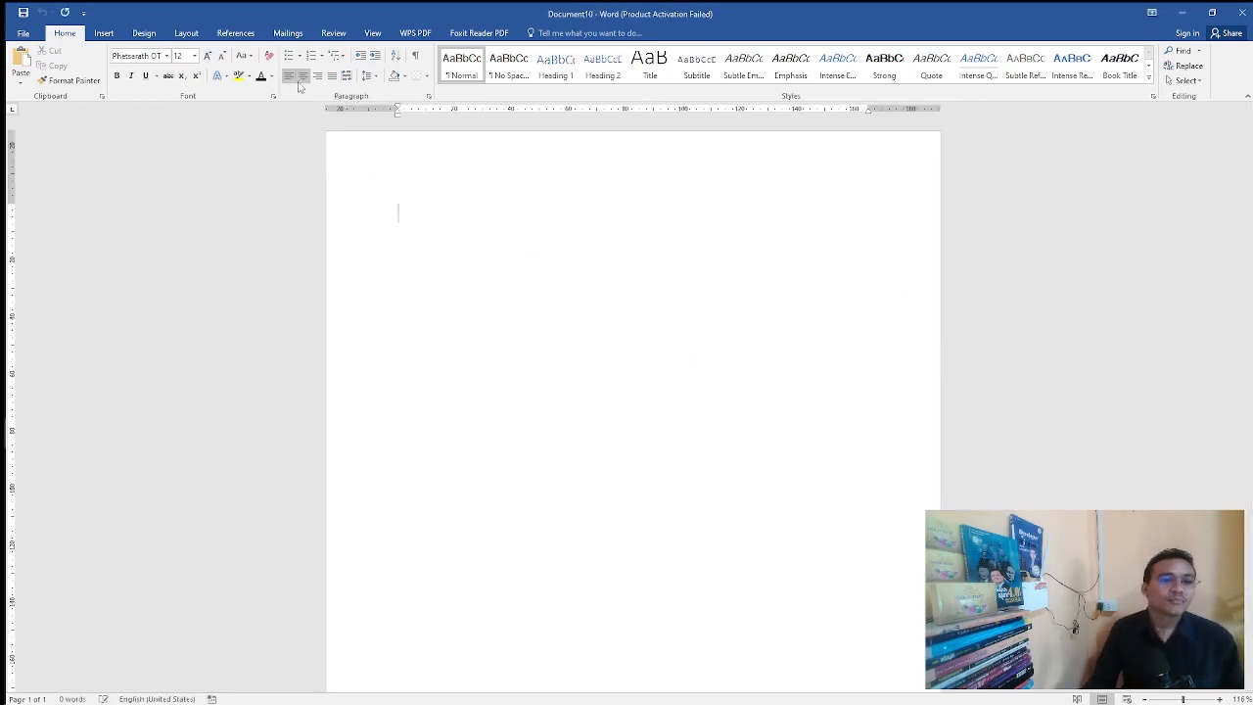
# Start an Envelopes mail merge, keeping the Size 10 (4 1/8 x 9 1/2 in) envelope
pyautogui.click(287, 39)
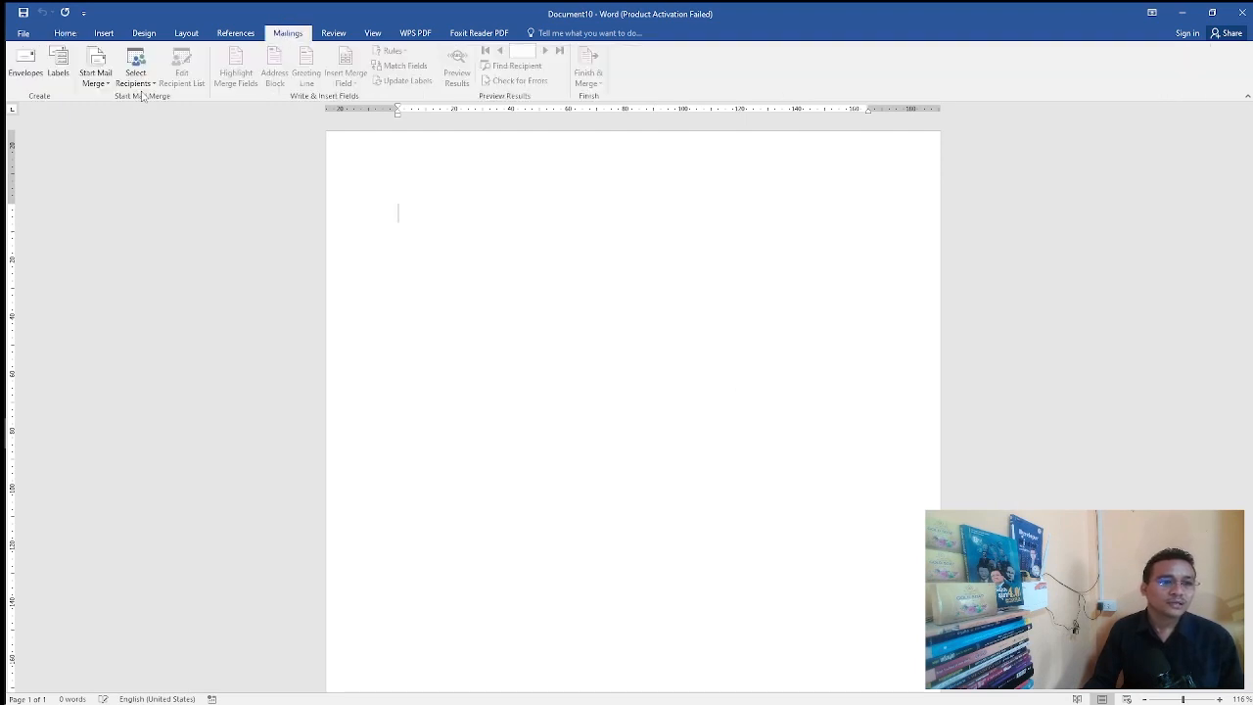
pyautogui.click(109, 83)
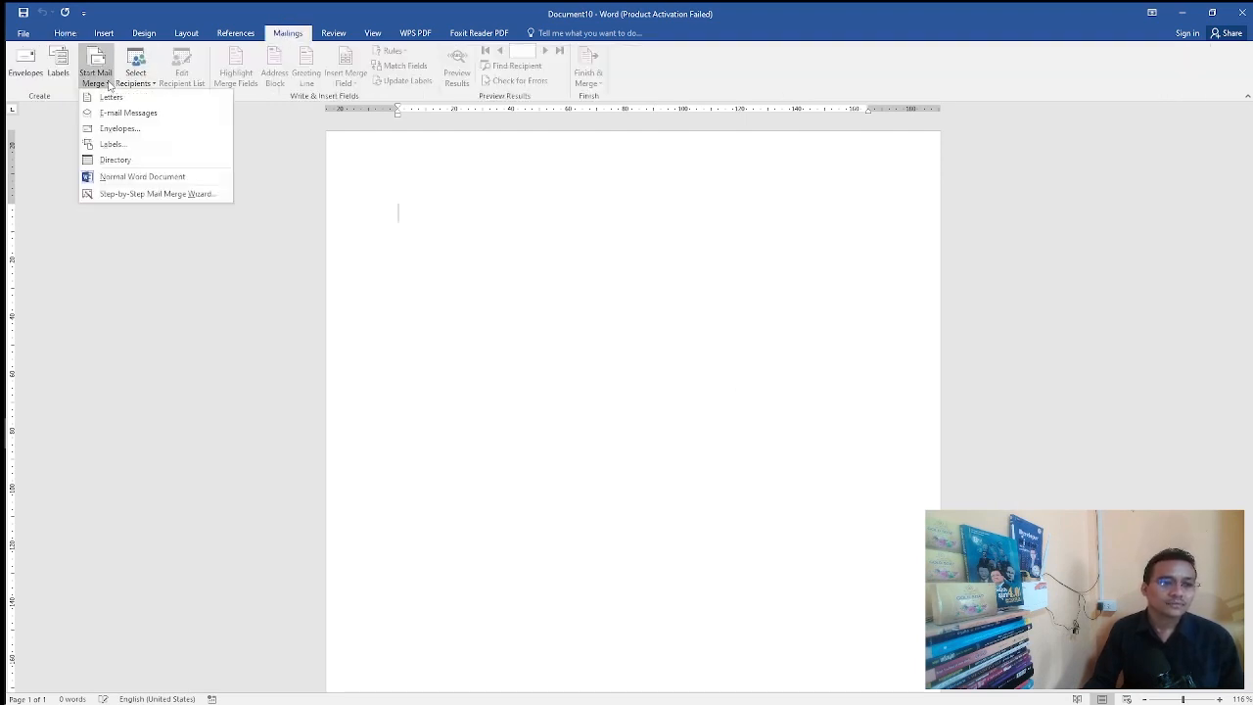
pyautogui.click(145, 134)
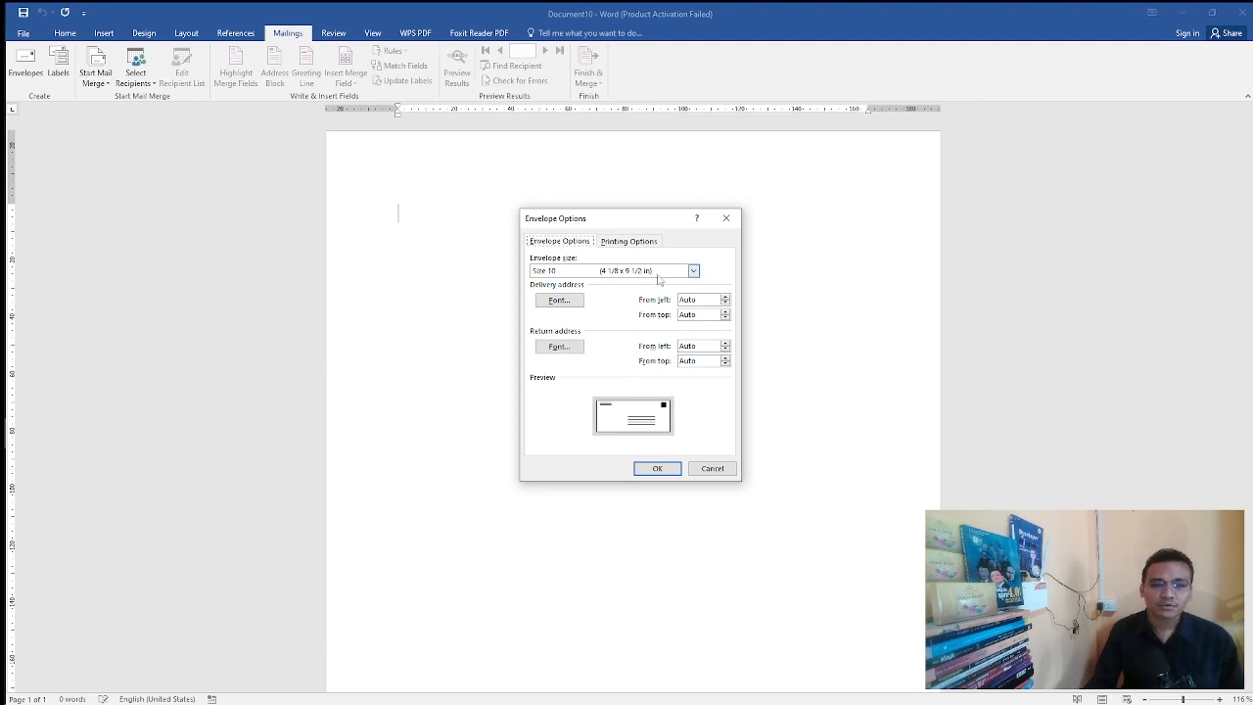
pyautogui.click(658, 468)
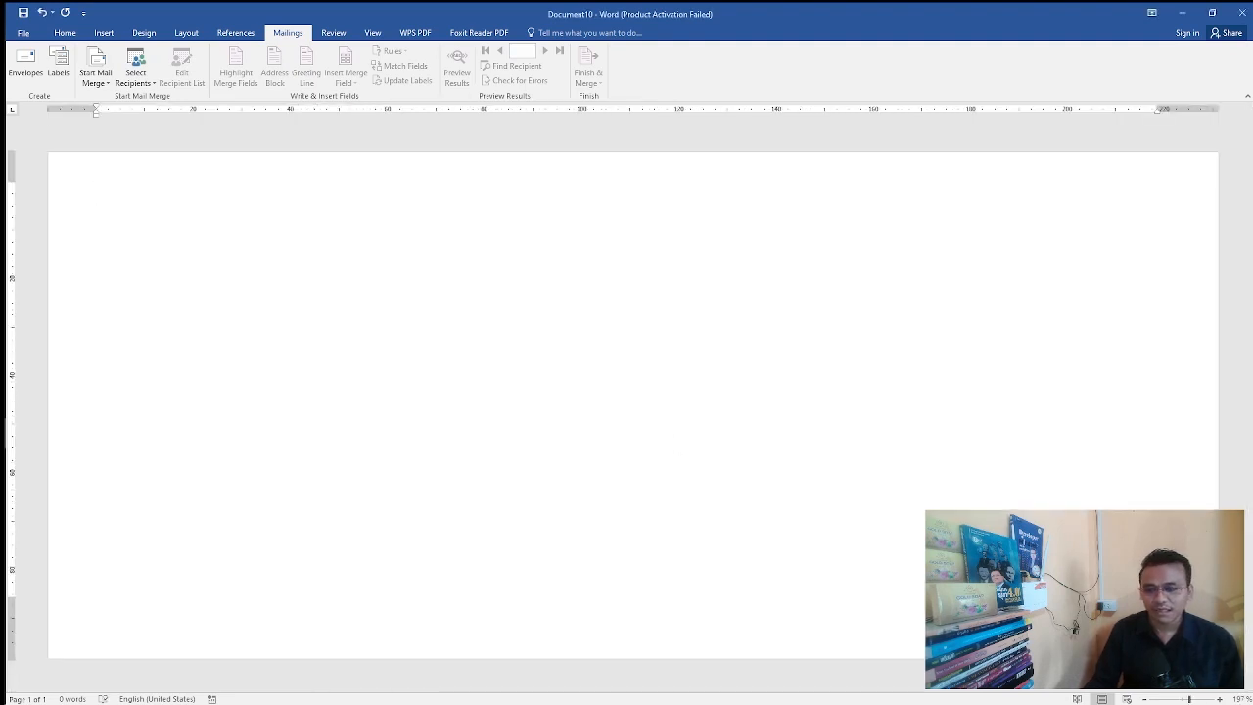
# Copy Document7's Logo, dotted lines and ໜັງສືແຈ້ງເຊີນ heading, and paste them into the Document10 envelope
pyautogui.moveTo(1189, 699); pyautogui.dragTo(1180, 699)
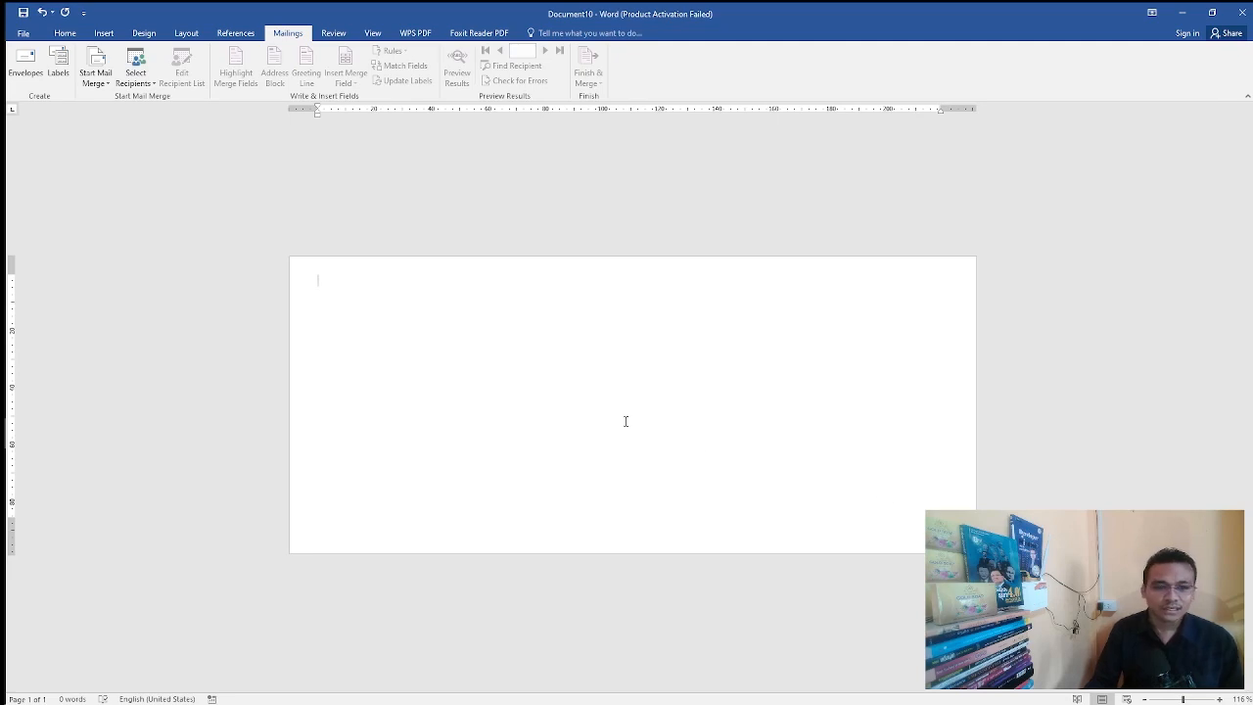
pyautogui.moveTo(5, 252)
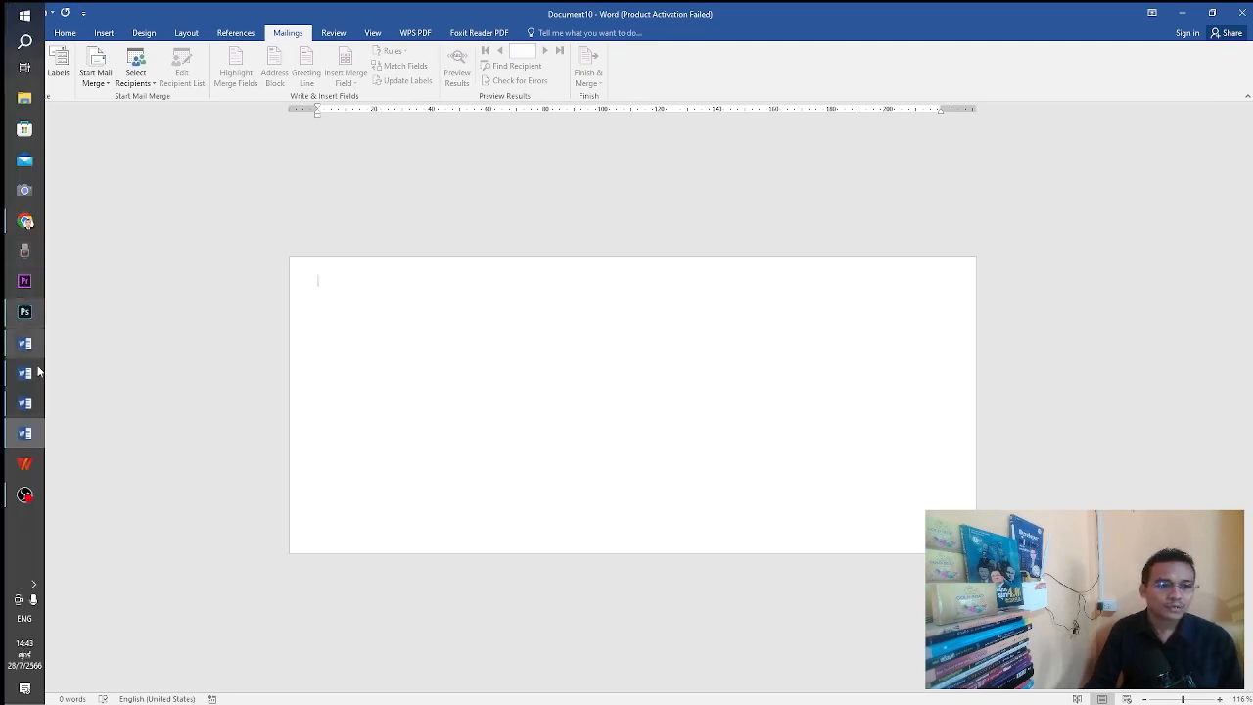
pyautogui.click(25, 404)
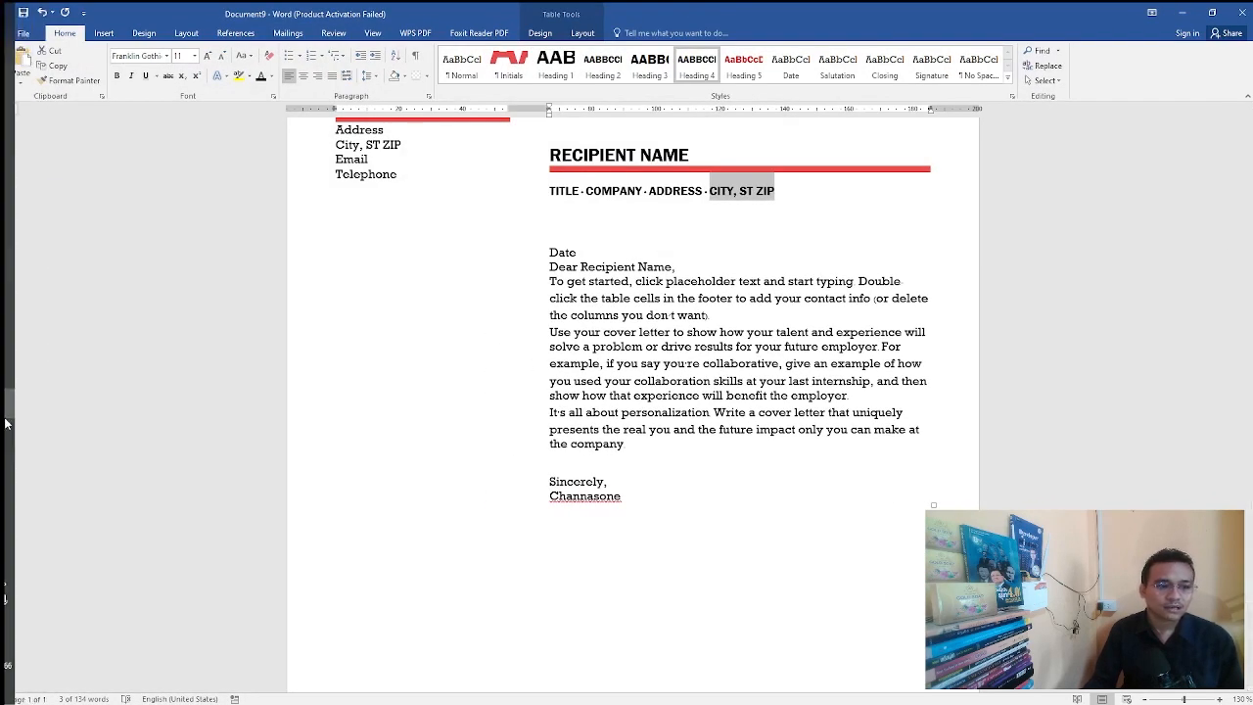
pyautogui.click(21, 378)
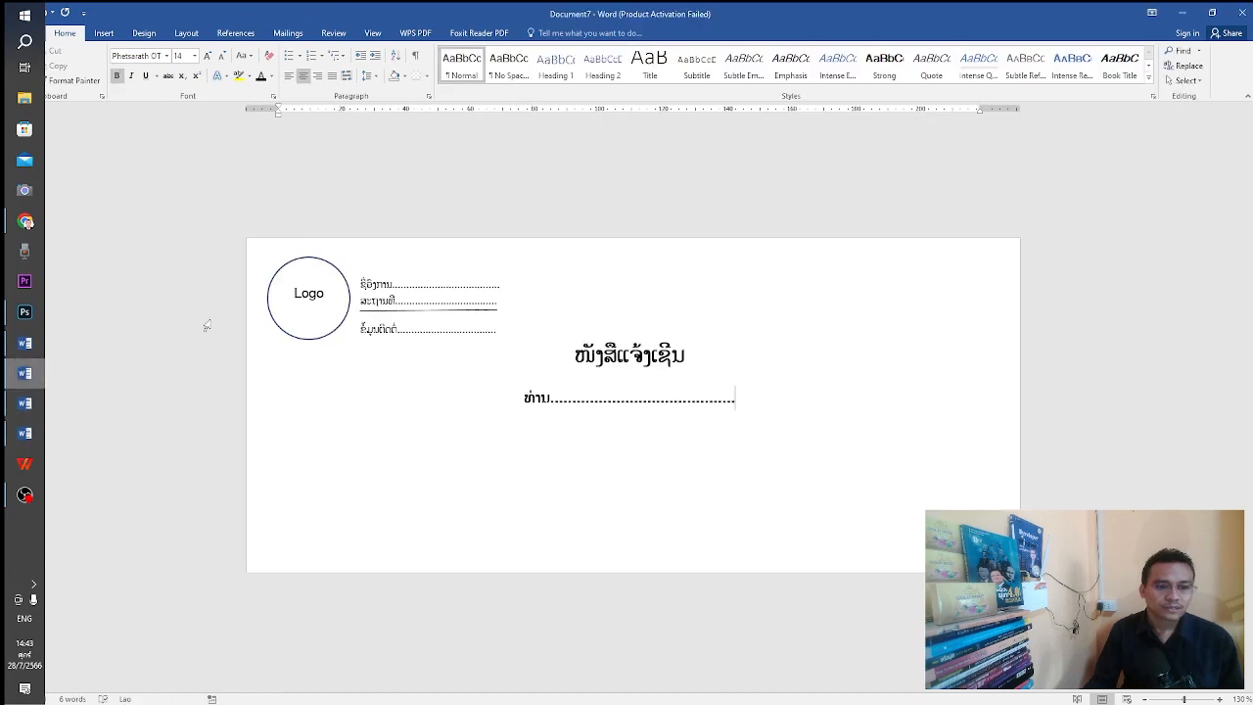
pyautogui.moveTo(246, 248); pyautogui.dragTo(972, 495)
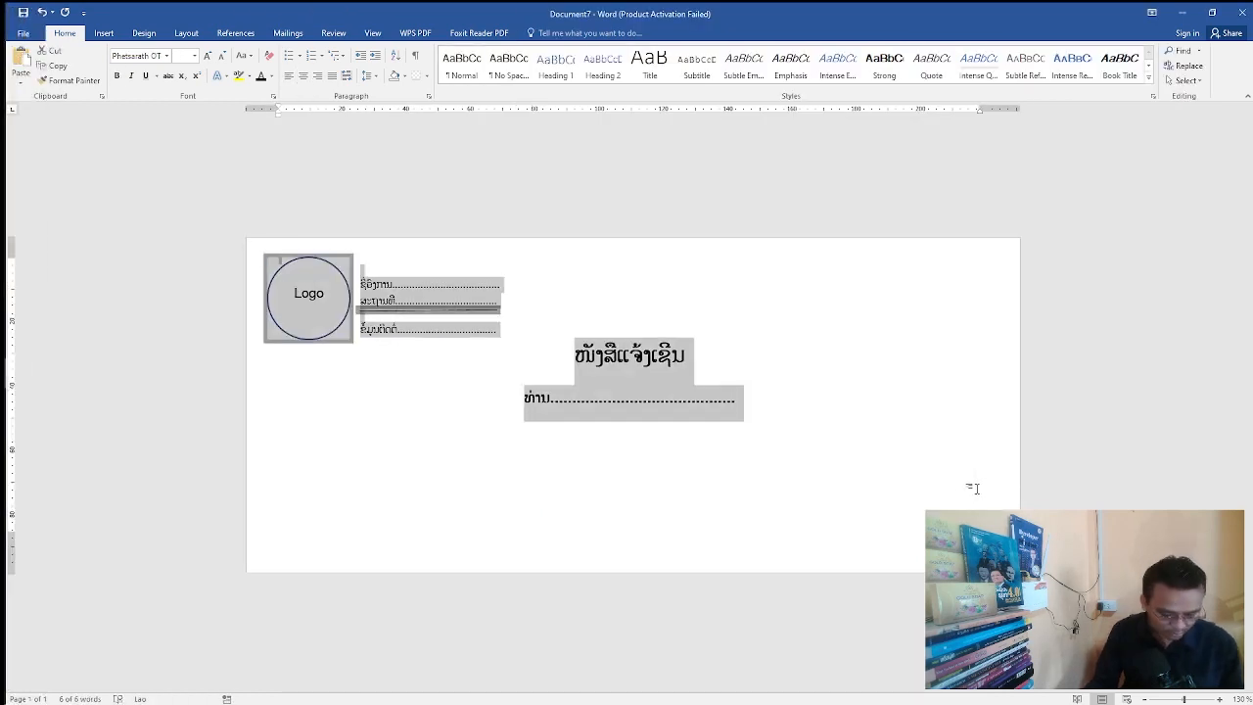
pyautogui.click(24, 430)
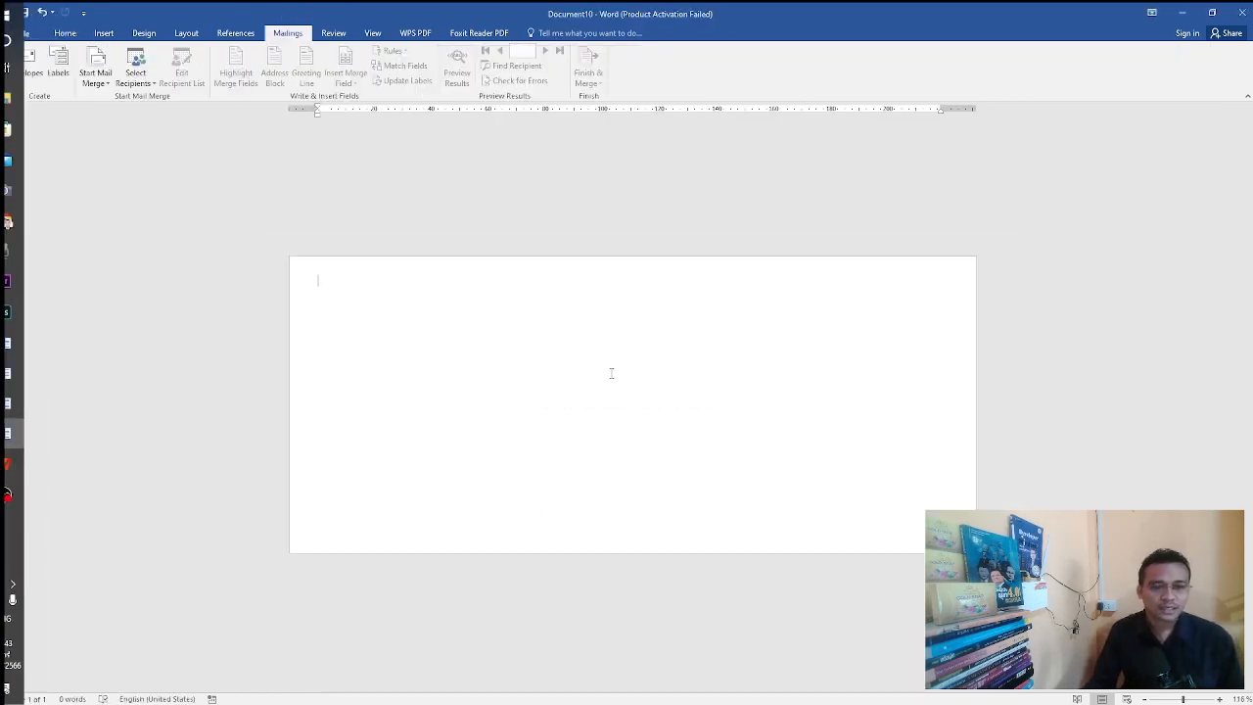
pyautogui.hotkey('ctrl', 'v')
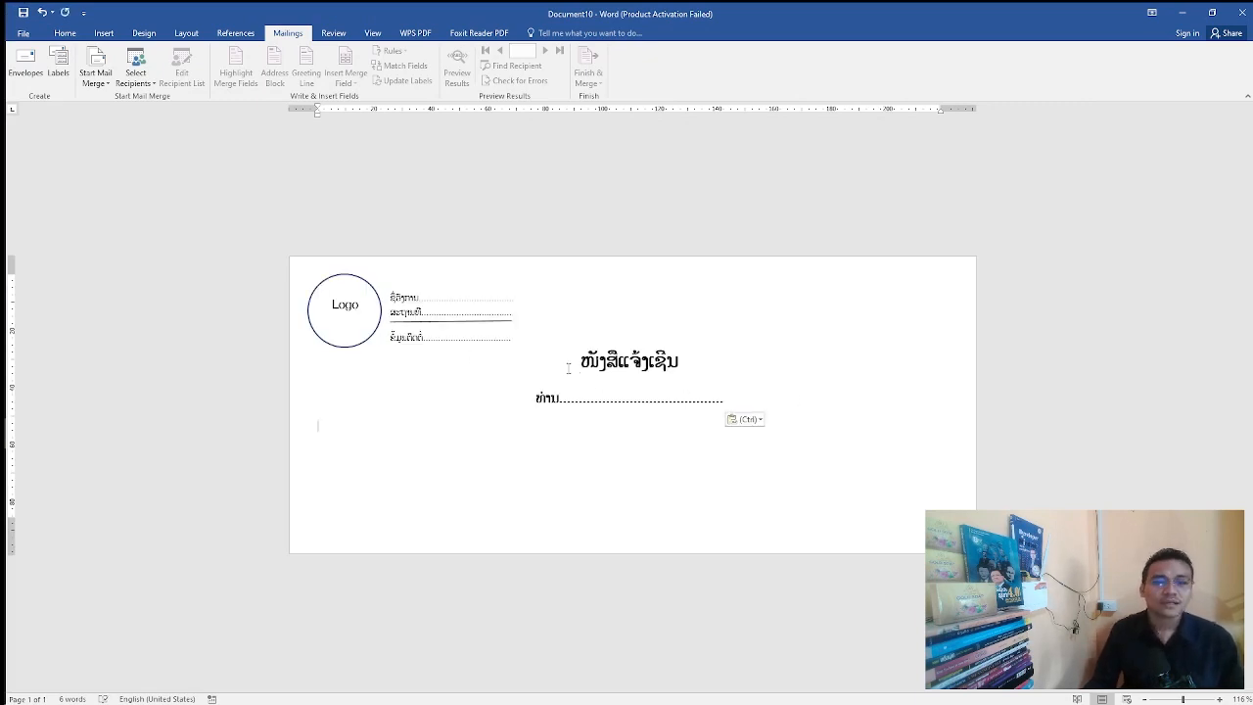
pyautogui.click(425, 312)
pyautogui.click(411, 330)
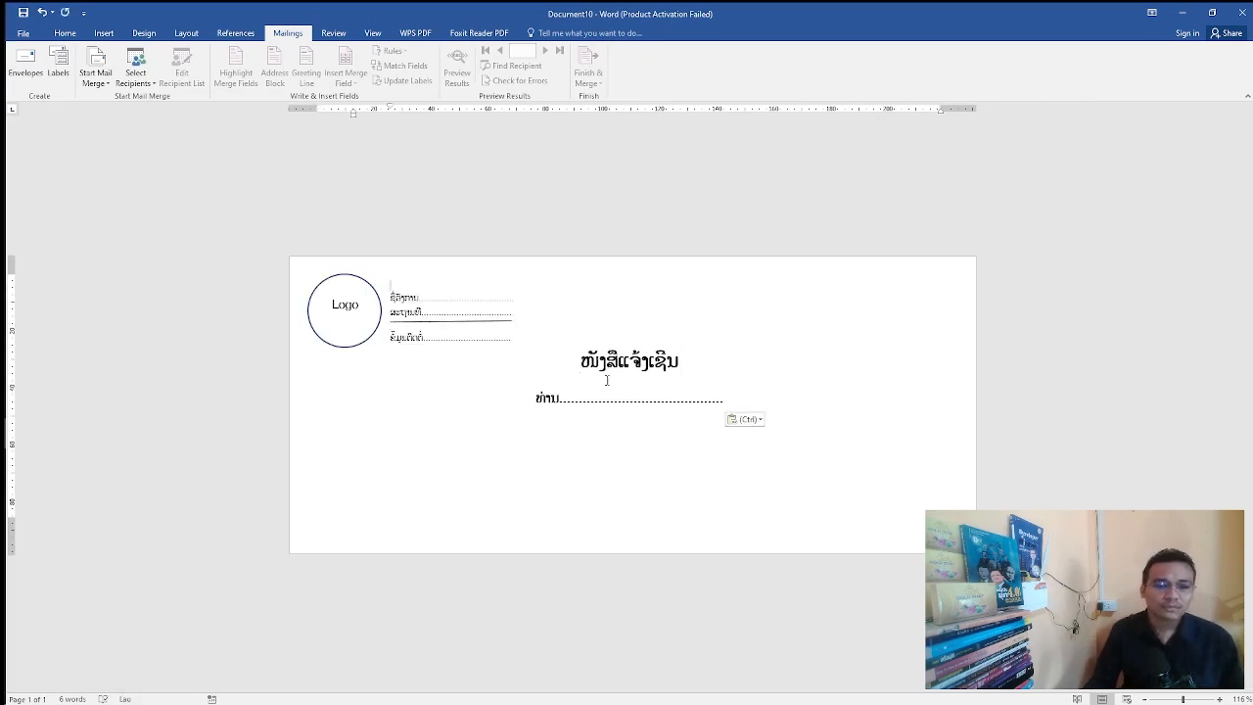
pyautogui.click(654, 362)
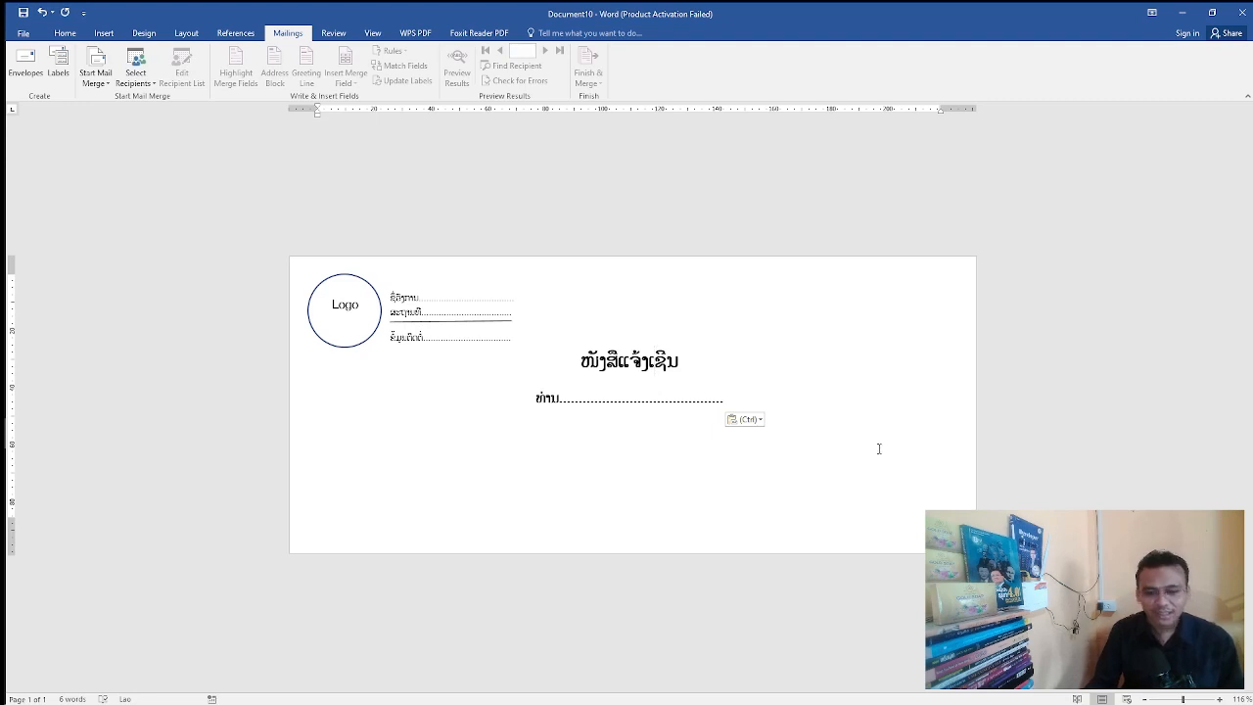